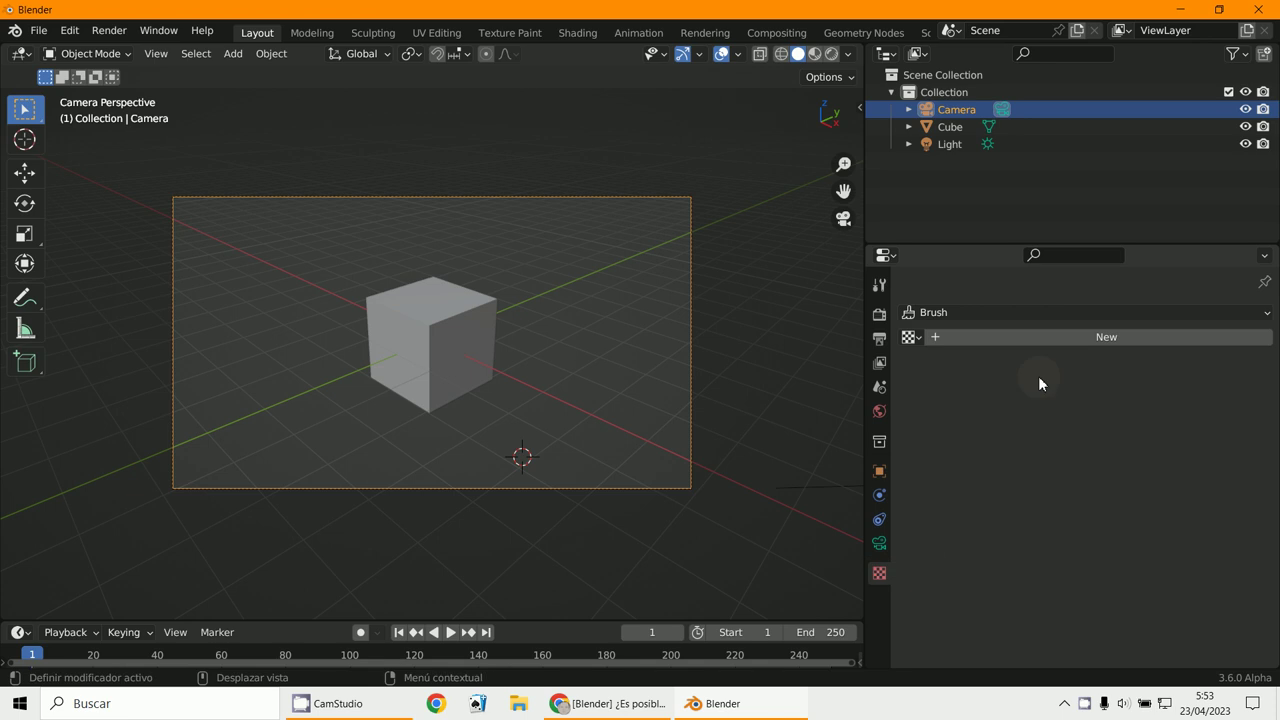
Step: Create a new brush texture and set its type to Marble
click(1046, 337)
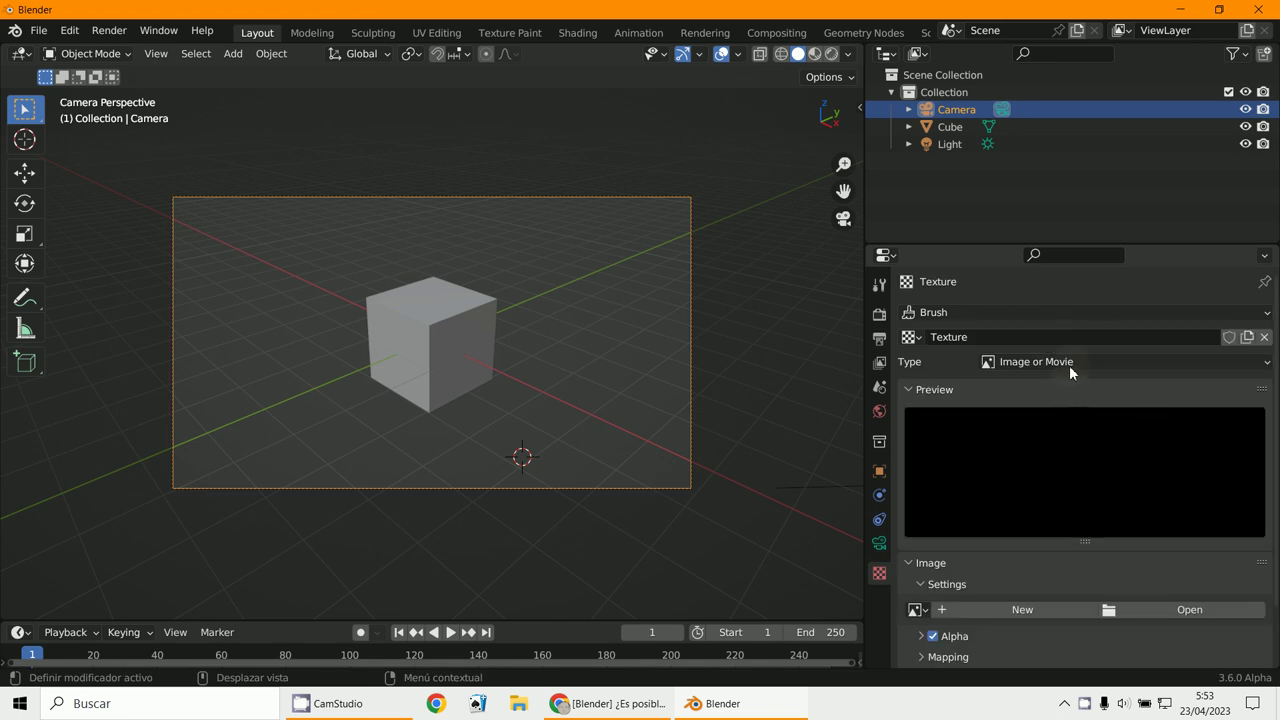
click(1069, 363)
click(1021, 493)
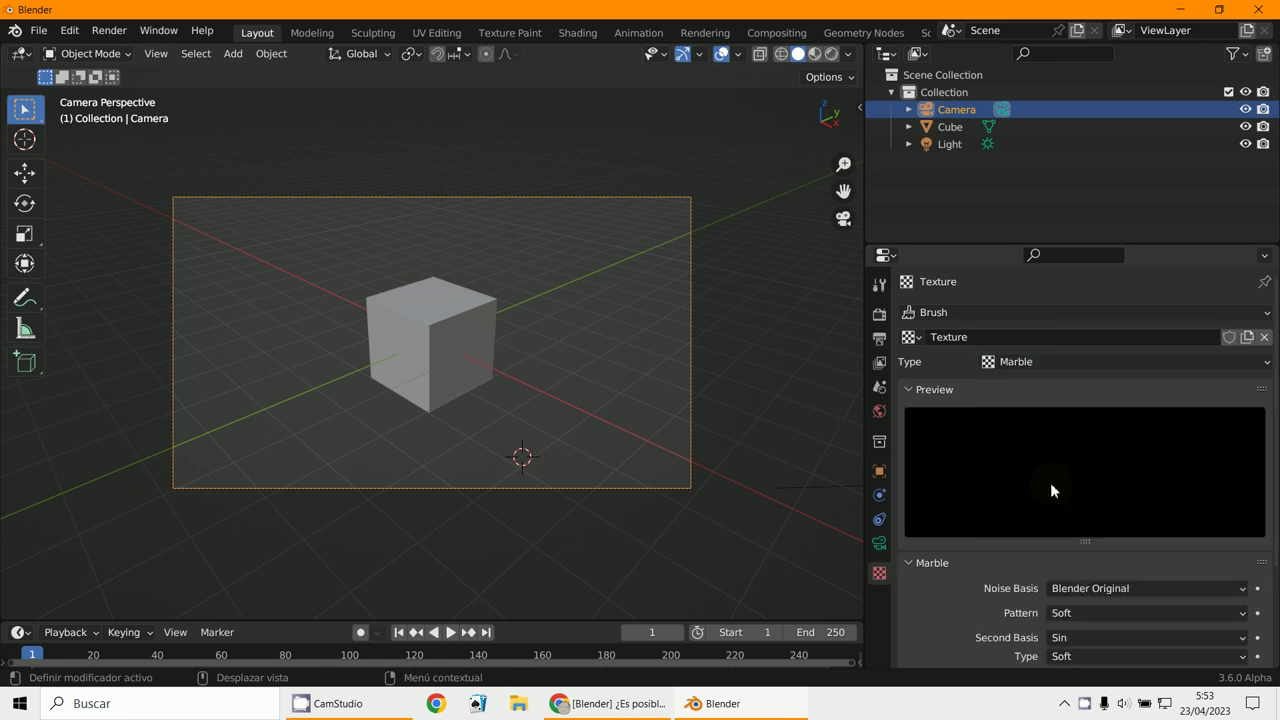
Step: Set the marble texture's pattern to Sharp and its noise type to Hard
scroll(1060, 490, down, 3)
click(1074, 506)
click(1069, 544)
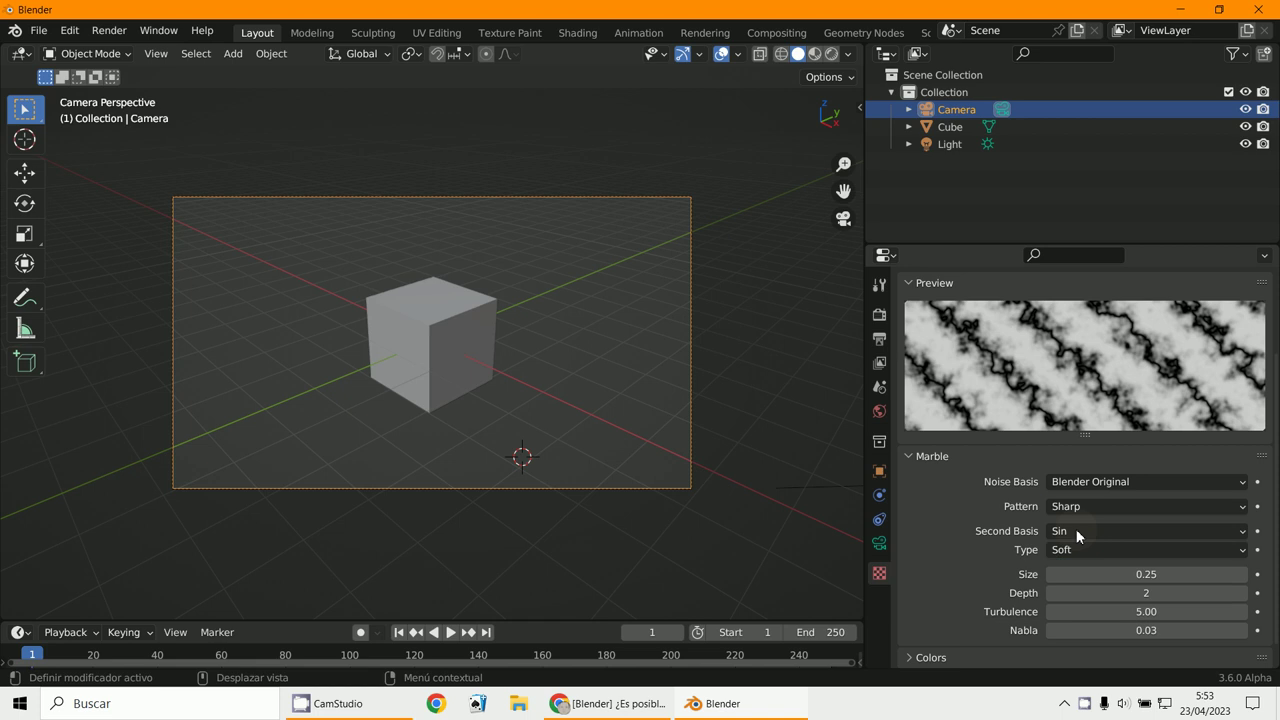
scroll(1096, 443, down, 1)
click(1080, 527)
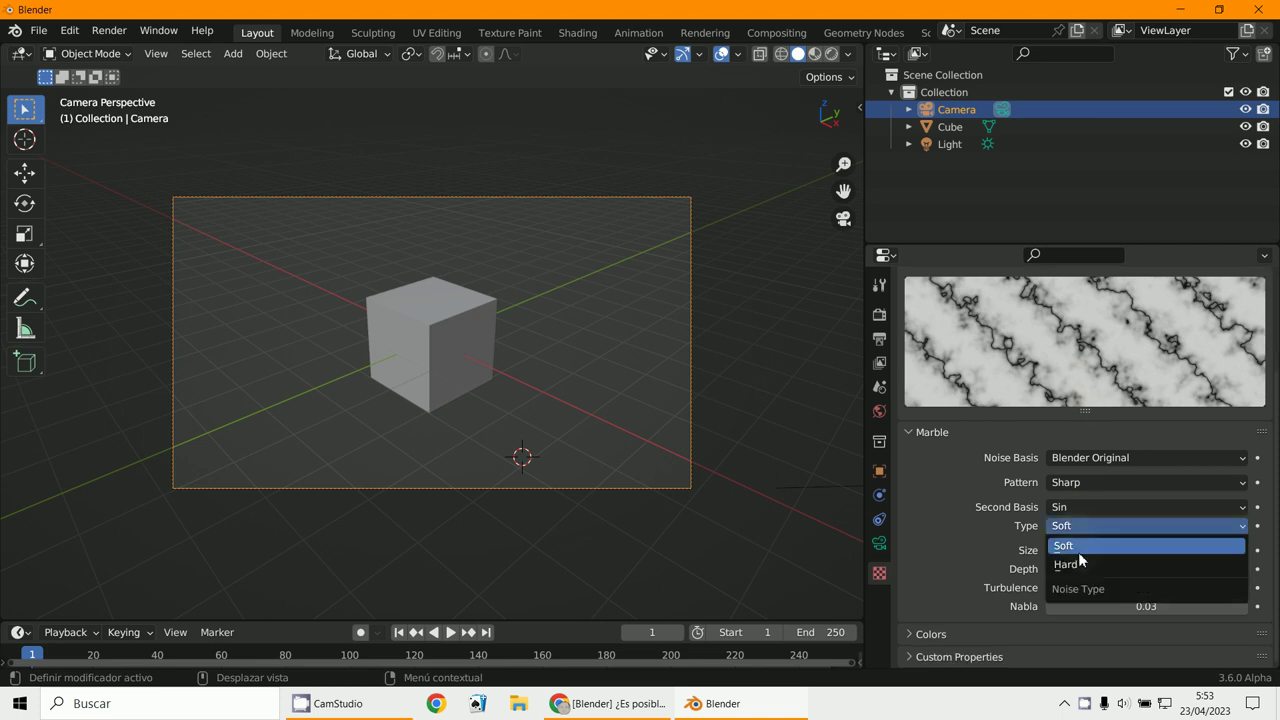
click(1078, 560)
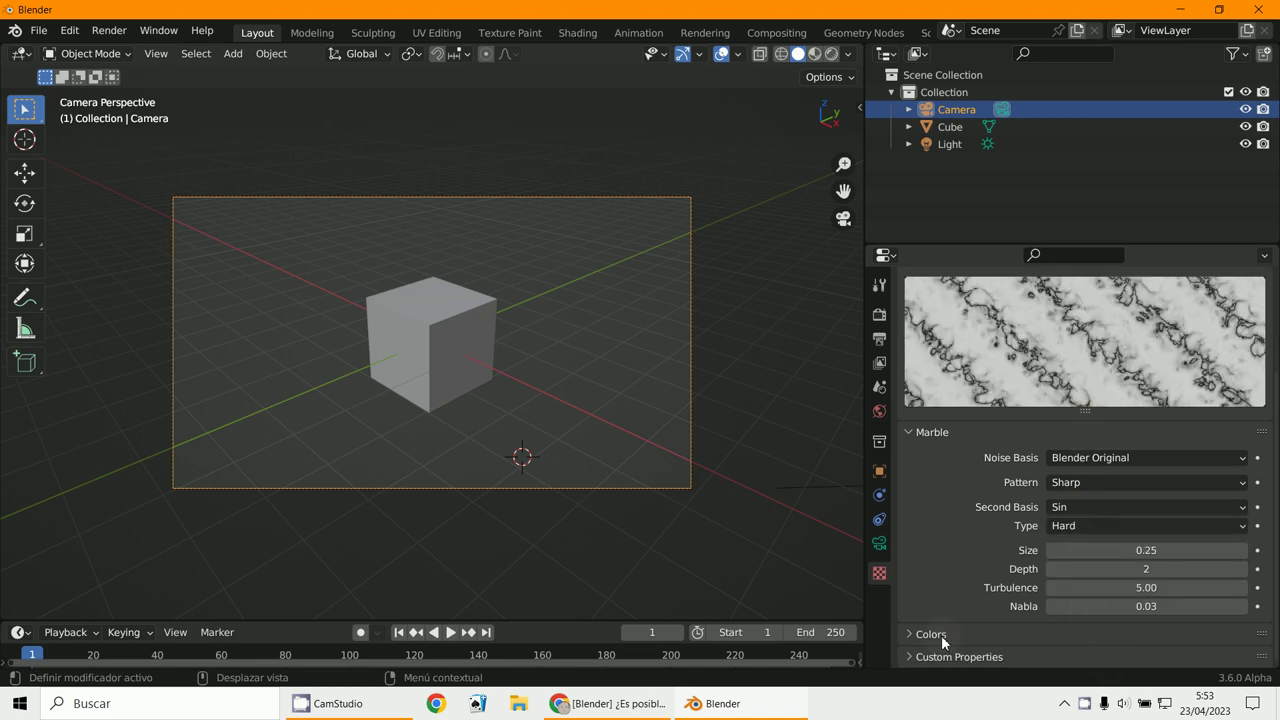
scroll(1035, 495, up, 5)
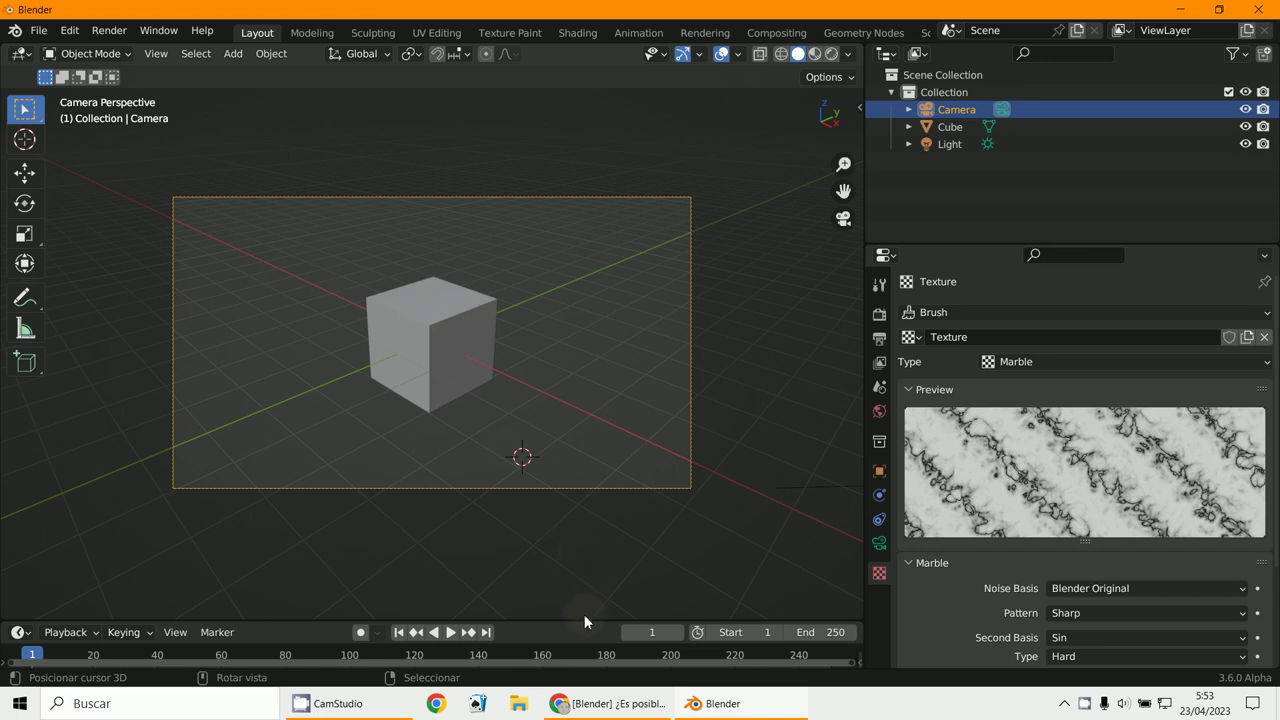
Step: Split the 3D viewport horizontally into two areas and turn the lower one into a Shader Editor
drag(858, 47, 846, 350)
click(20, 355)
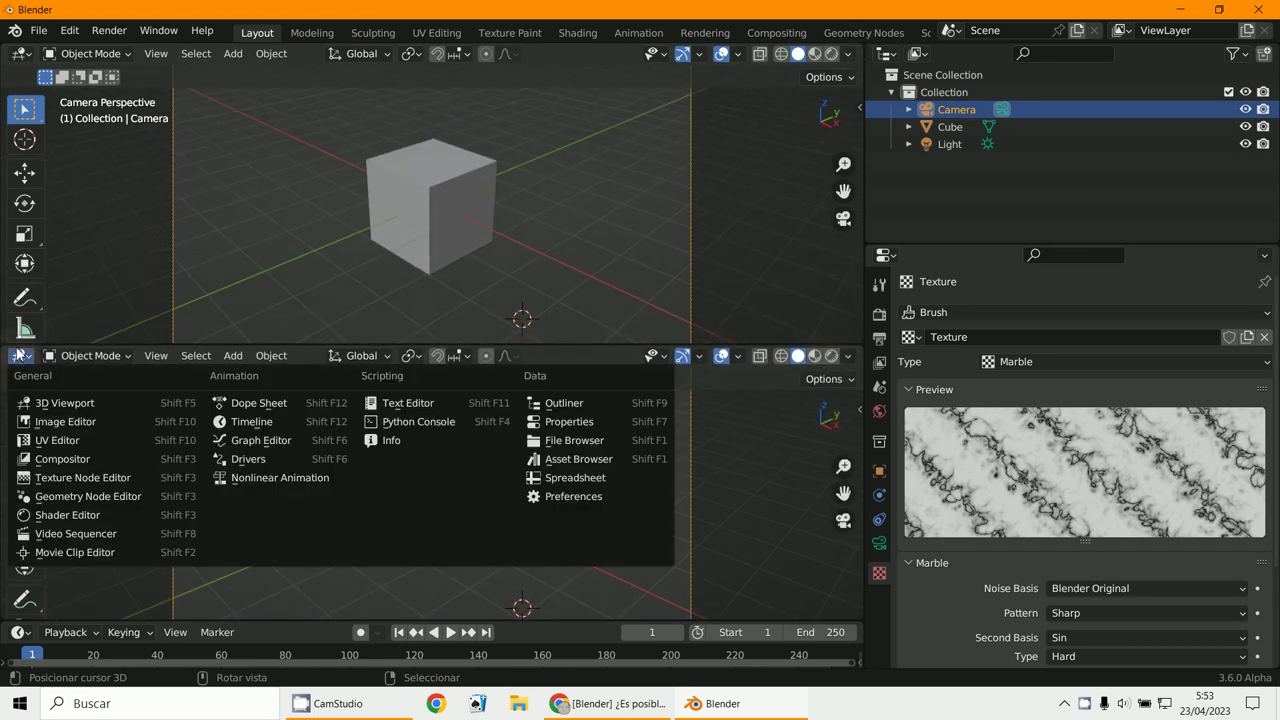
click(45, 514)
Step: Select the cube and add an Image Texture with Mapping and Texture Coordinate nodes to its Principled BSDF
click(465, 185)
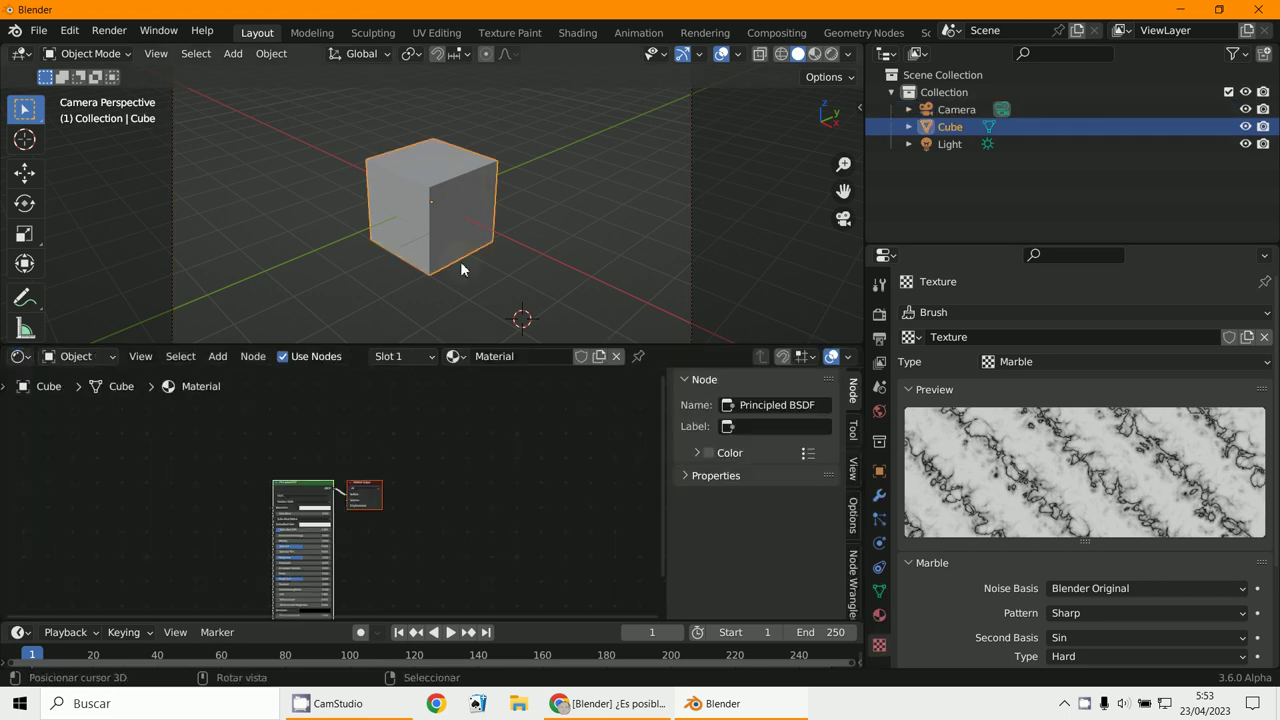
middle_drag(416, 480, 443, 521)
scroll(473, 517, up, 2)
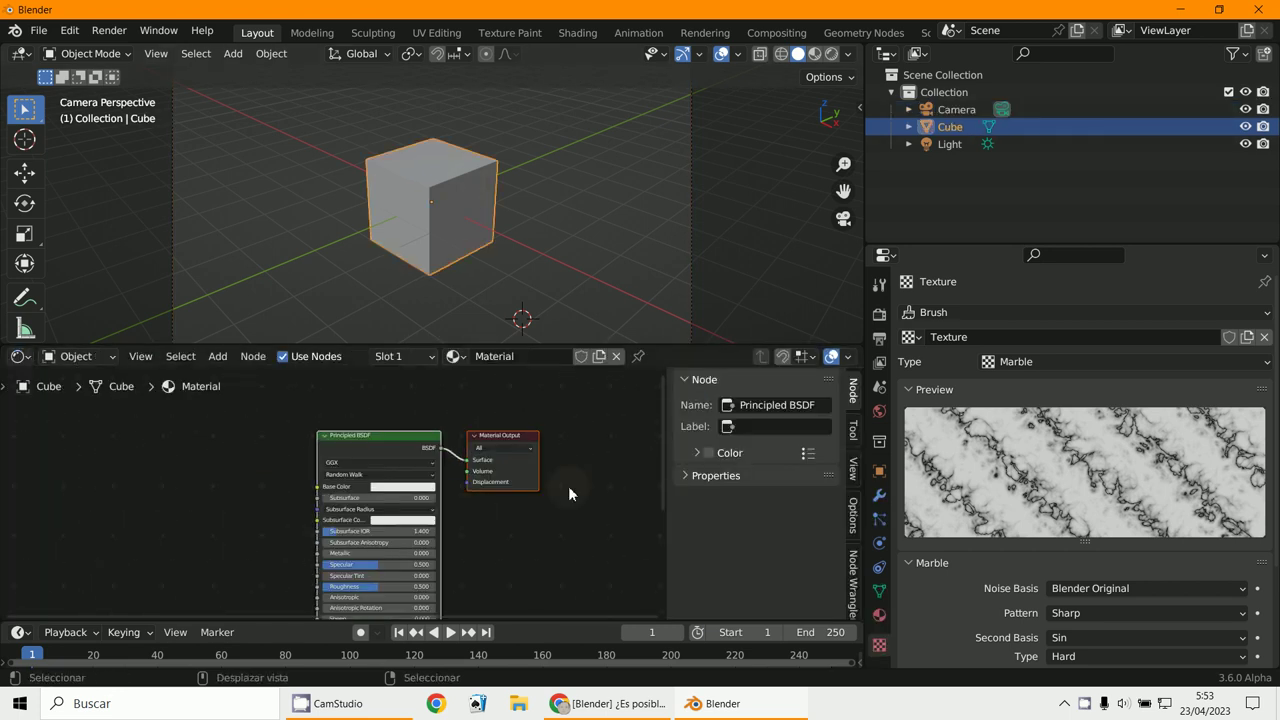
scroll(340, 490, up, 2)
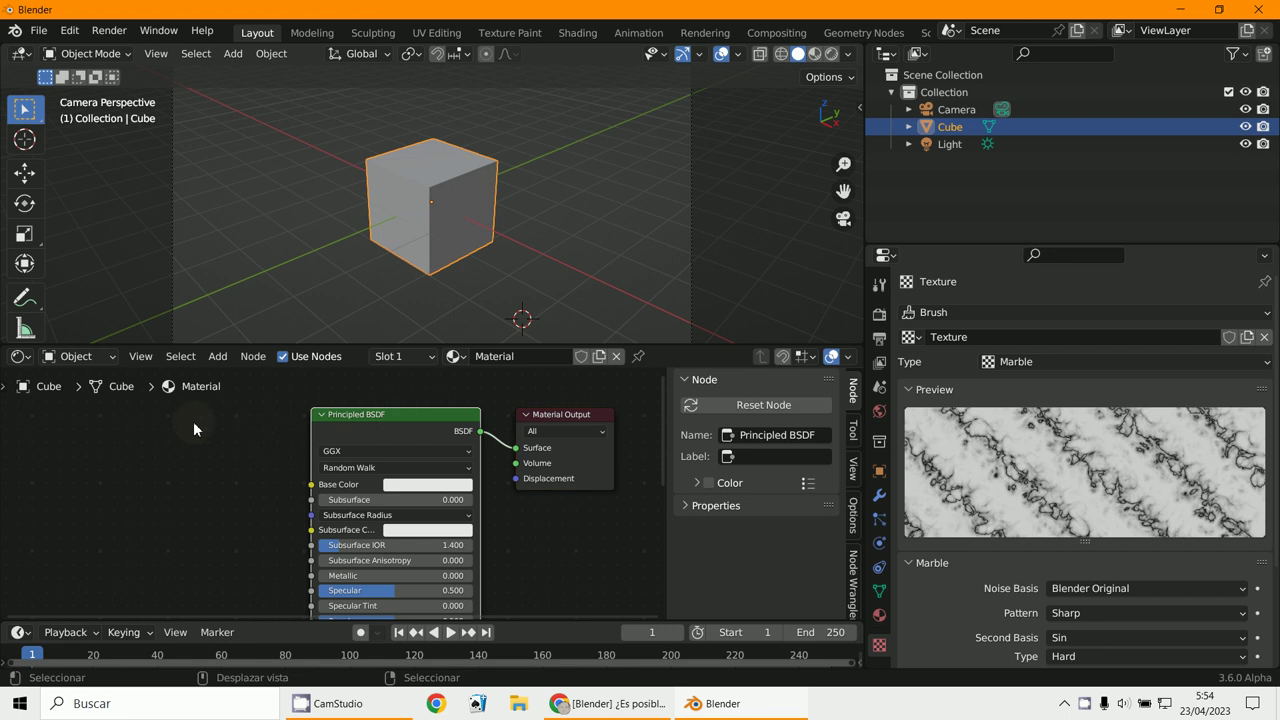
key(ctrl+t)
scroll(194, 423, up, 2)
middle_drag(194, 423, 329, 456)
scroll(294, 440, down, 6)
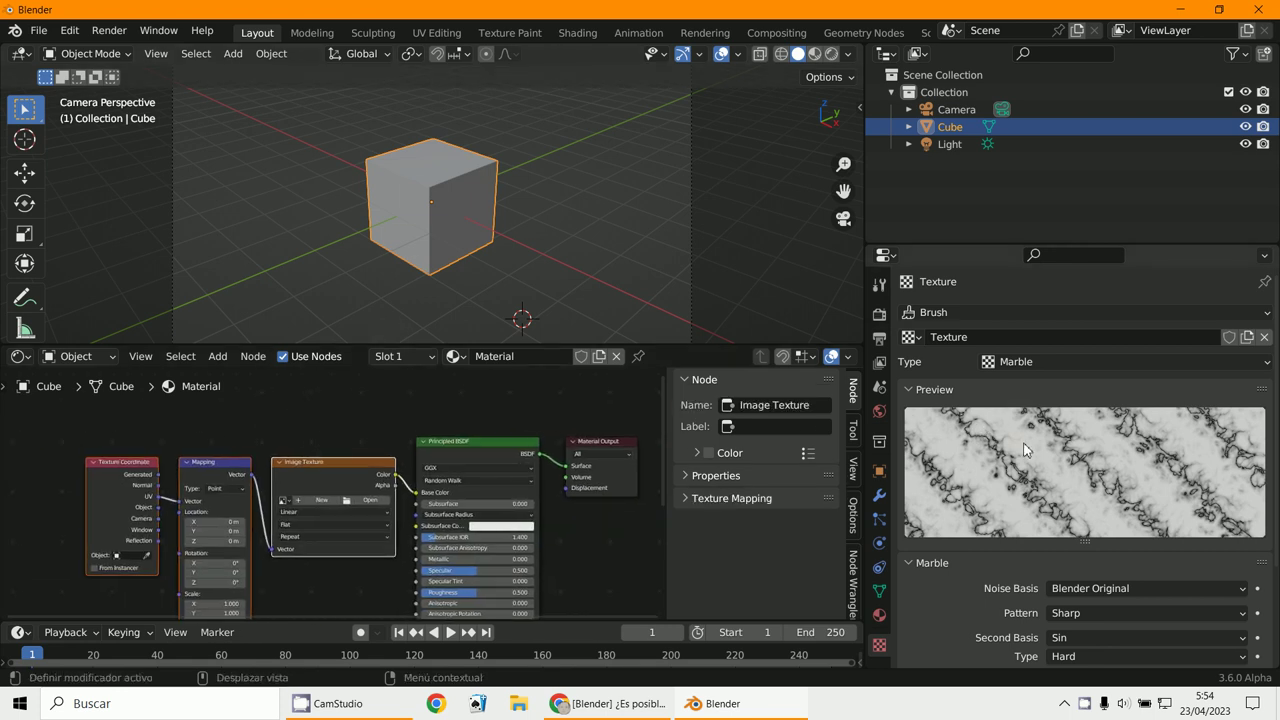
Step: Replace the Image Texture node with a Wave Texture and connect its Color output to the Principled BSDF's Base Color
click(1036, 364)
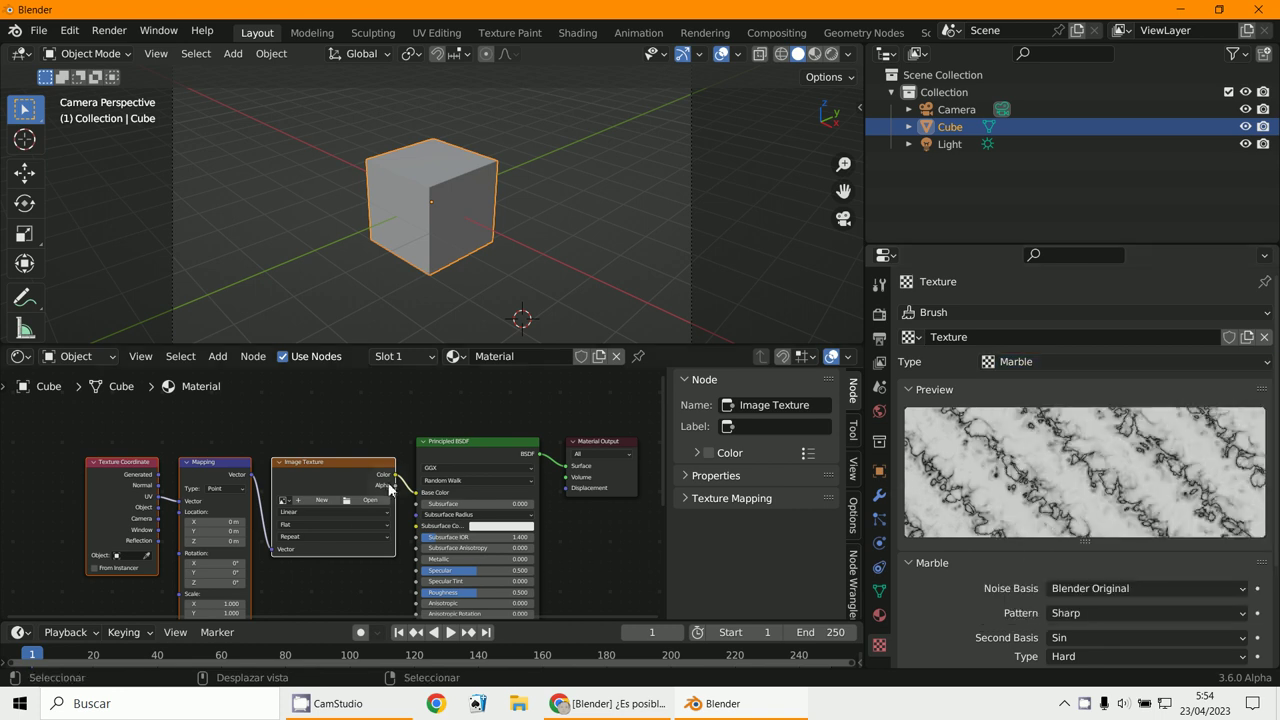
click(296, 468)
key(Delete)
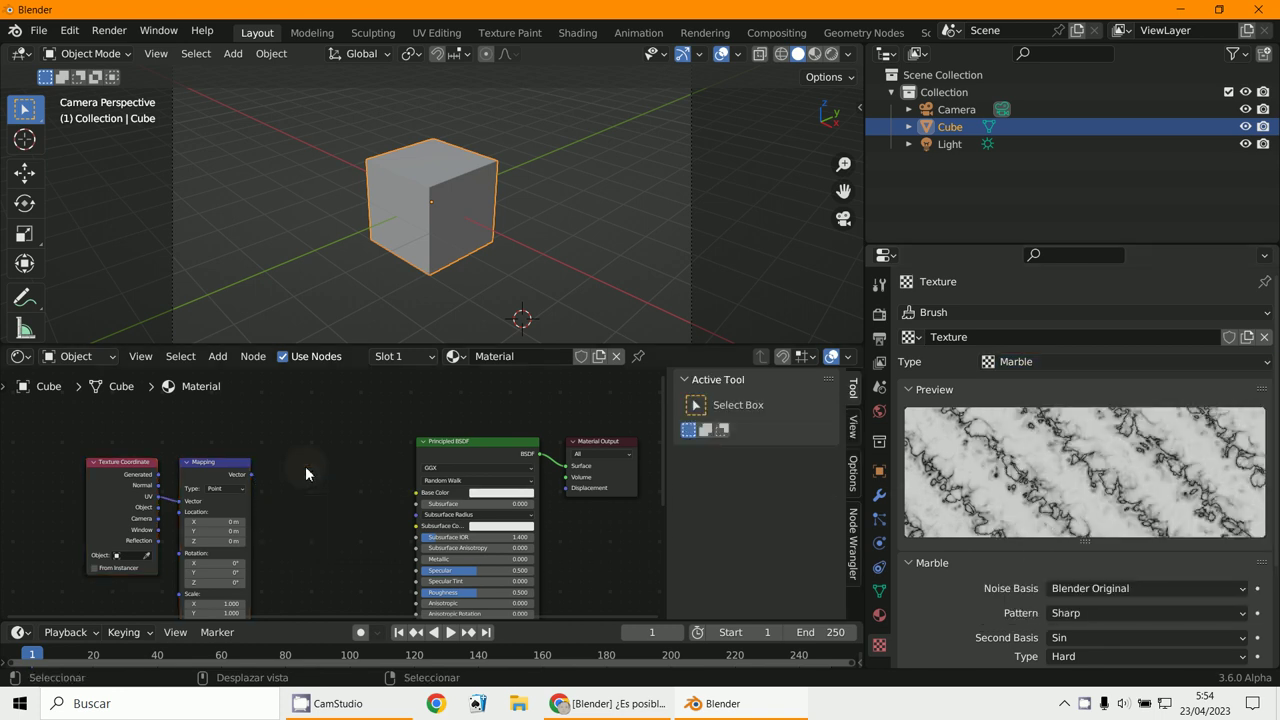
click(216, 358)
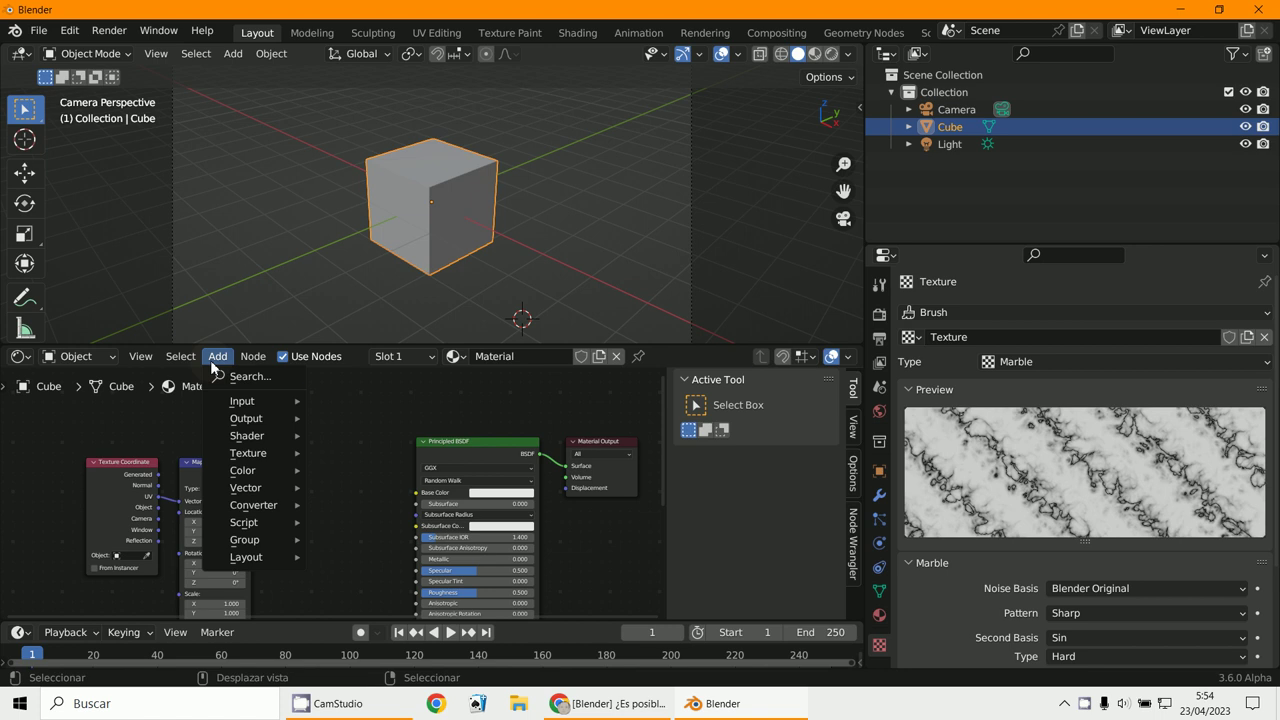
mouse_move(242, 453)
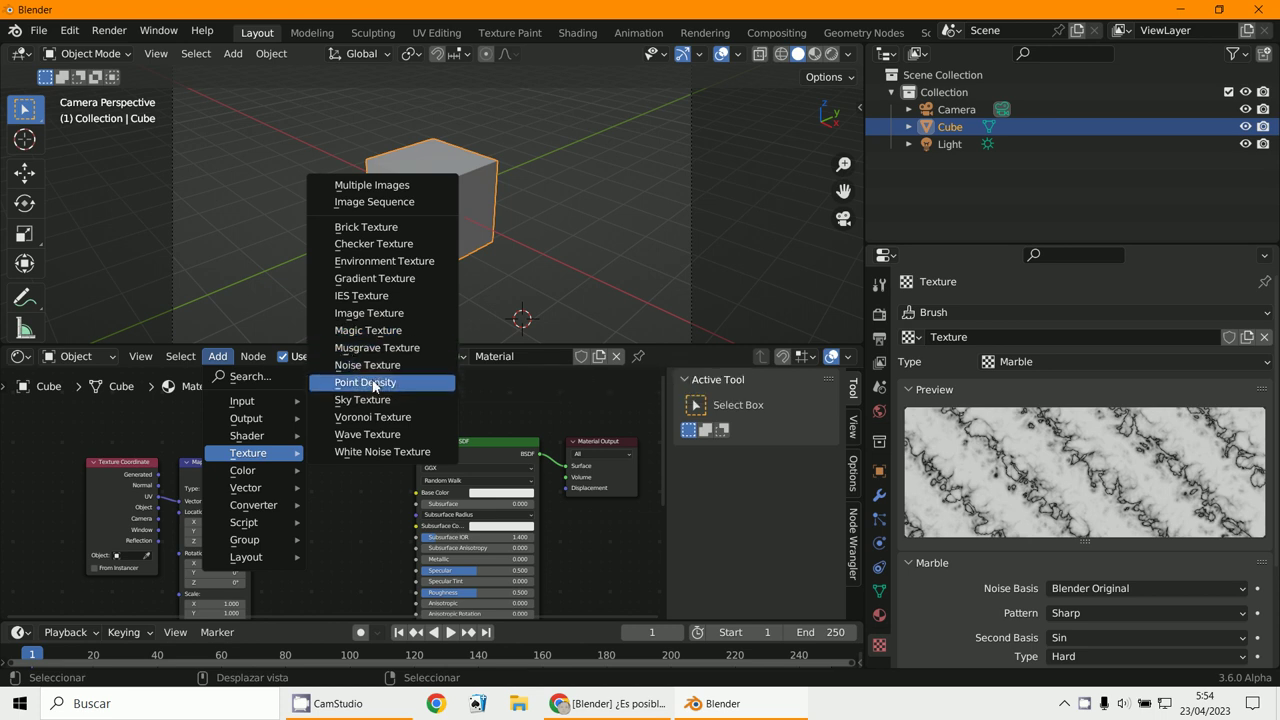
click(392, 436)
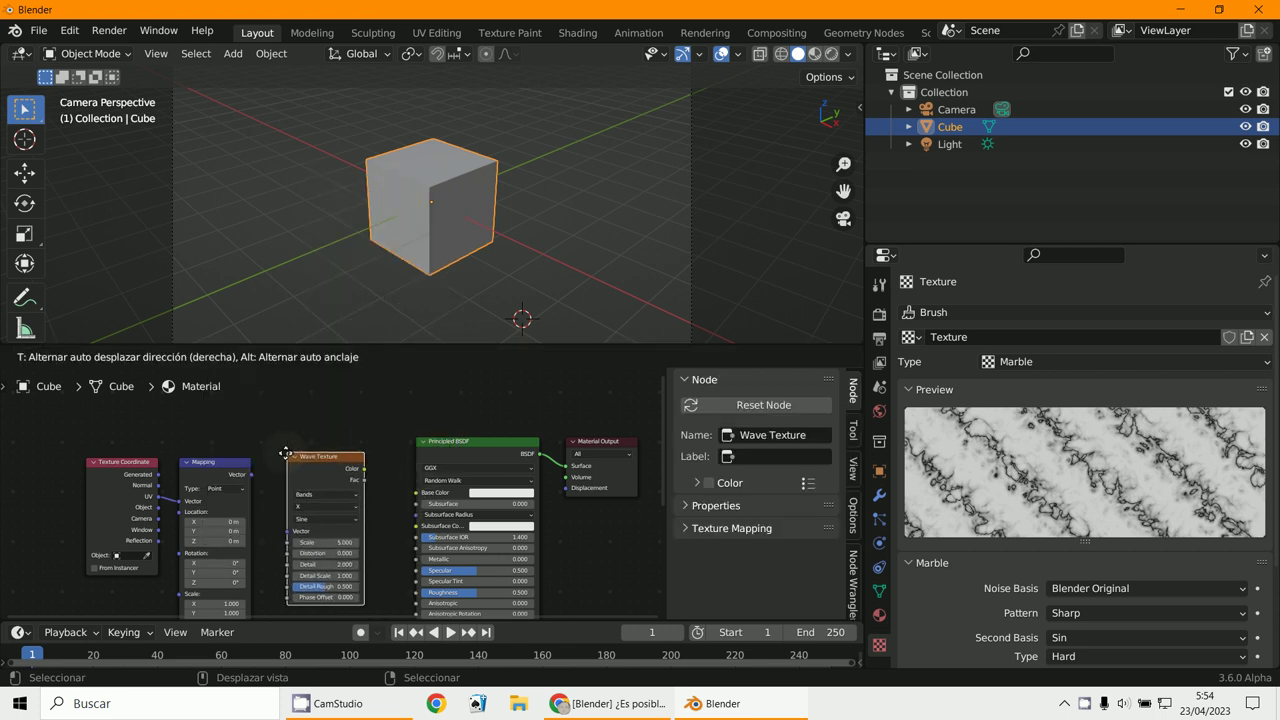
click(345, 481)
drag(358, 468, 418, 493)
Step: Set the solid shading color to Texture and switch the 3D viewport to Rendered shading
click(847, 54)
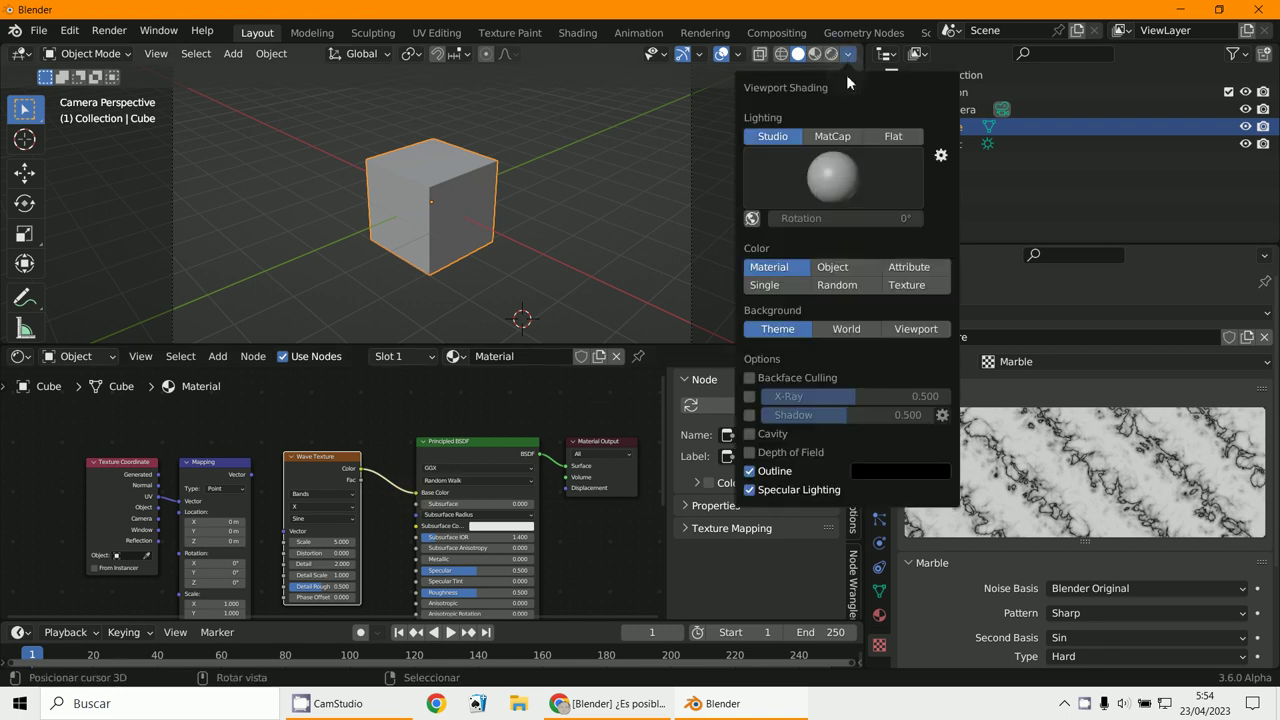
click(907, 285)
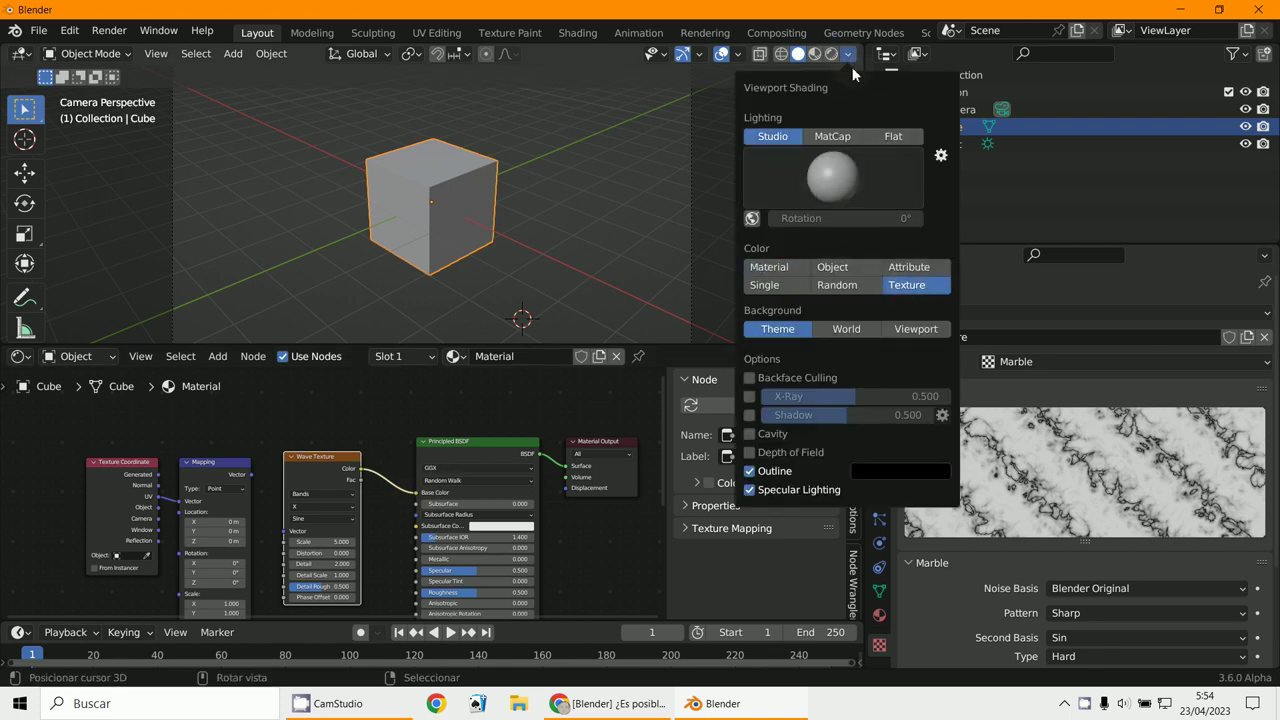
click(829, 54)
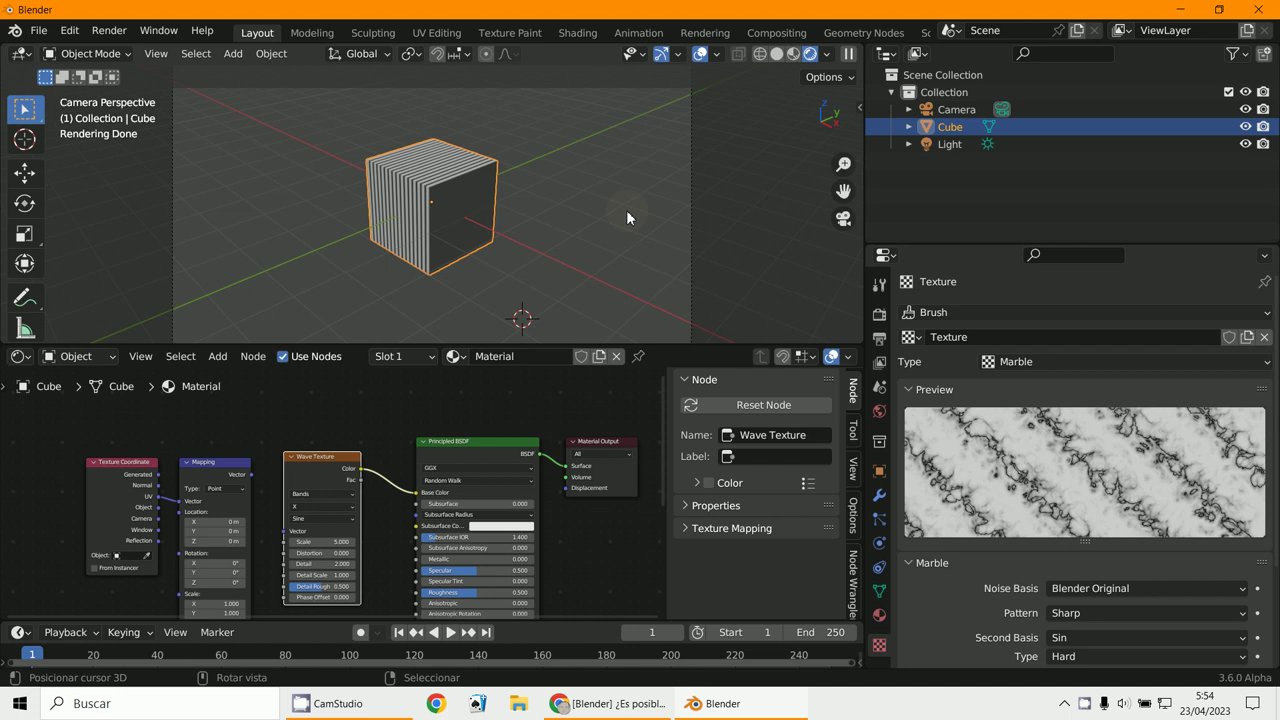
Step: Set the Wave Texture's type to Rings and its distortion to 2.800
click(321, 495)
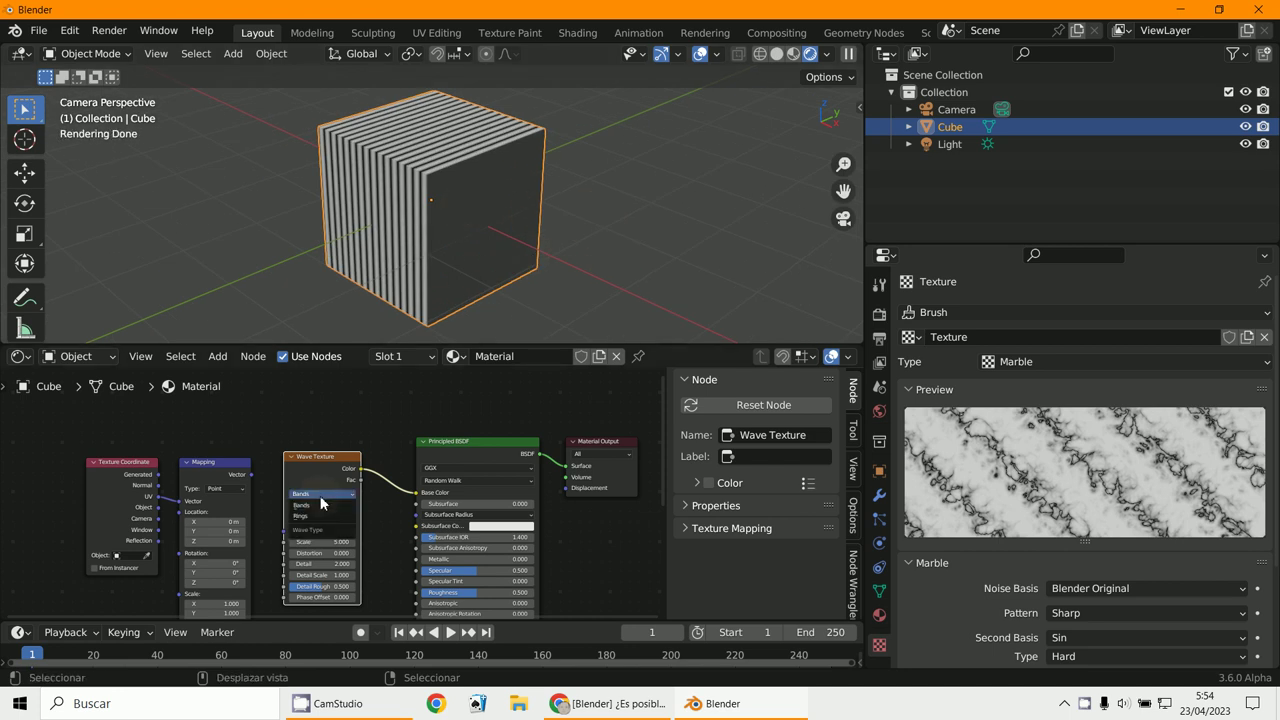
click(316, 516)
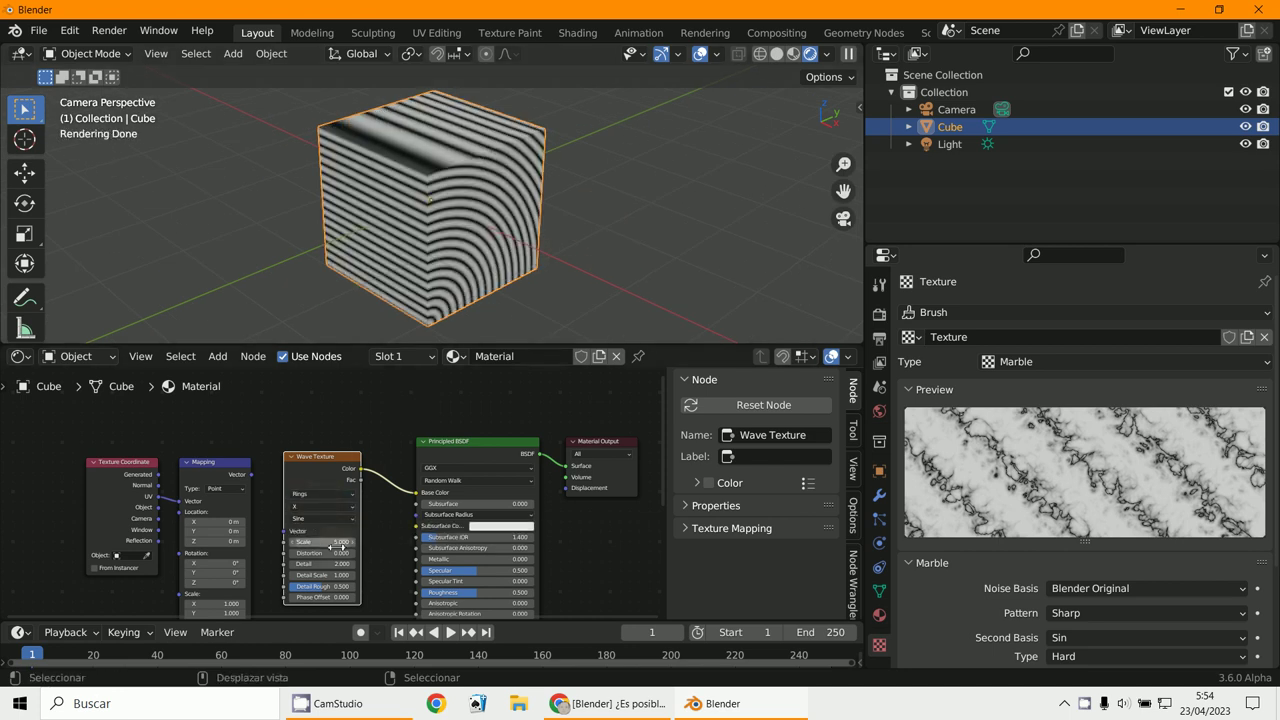
drag(342, 548, 400, 554)
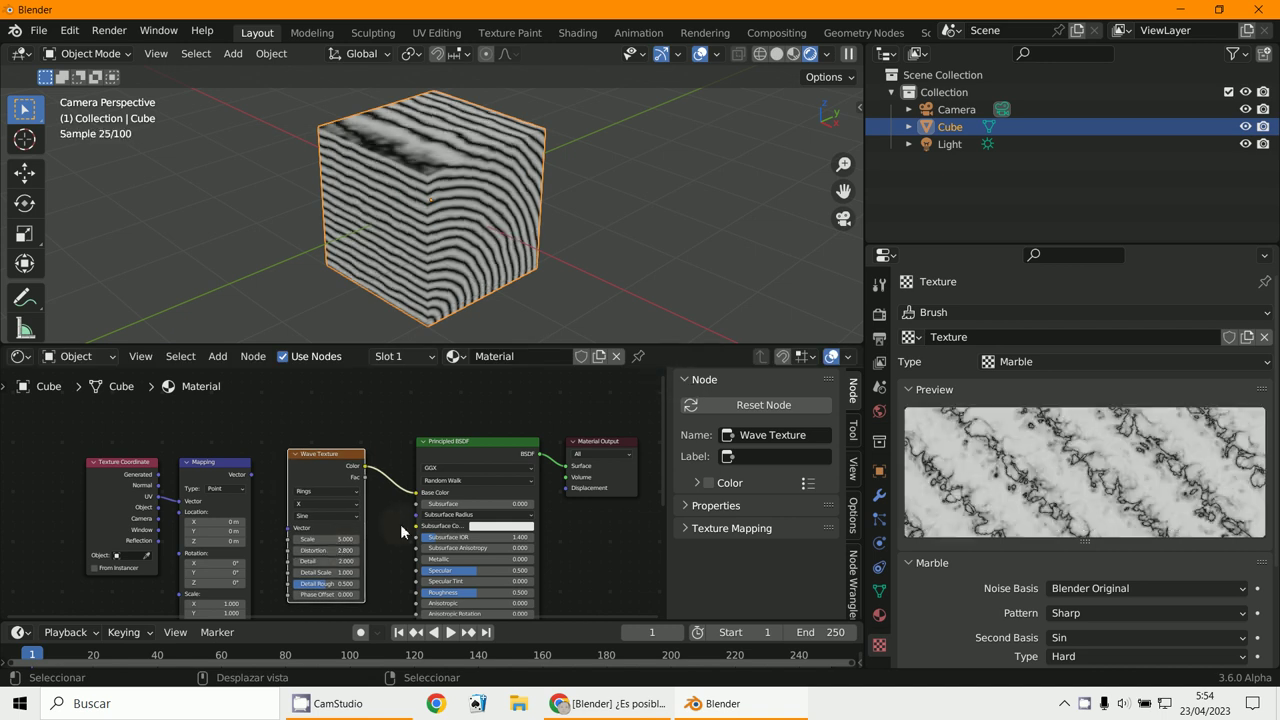
Step: Move the Material Output away from the Principled BSDF and set that shader's subsurface color to orange
scroll(400, 524, down, 3)
middle_drag(403, 522, 336, 530)
drag(494, 465, 607, 466)
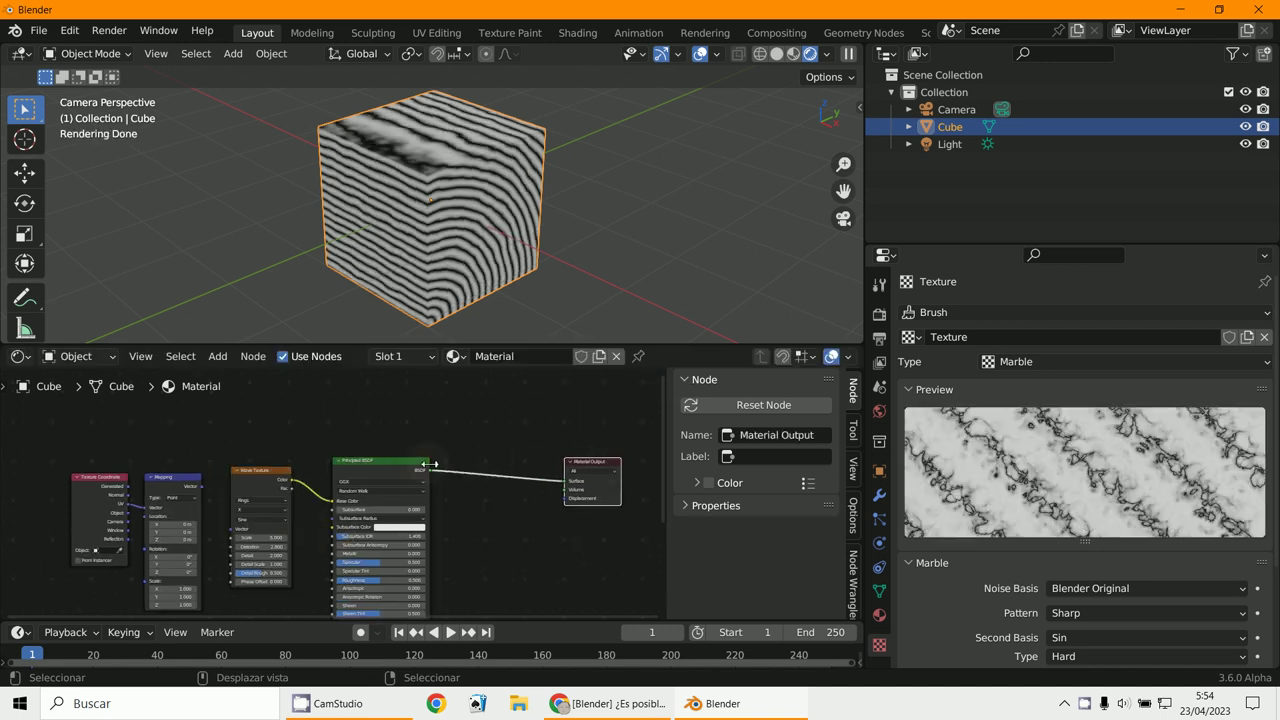
click(383, 450)
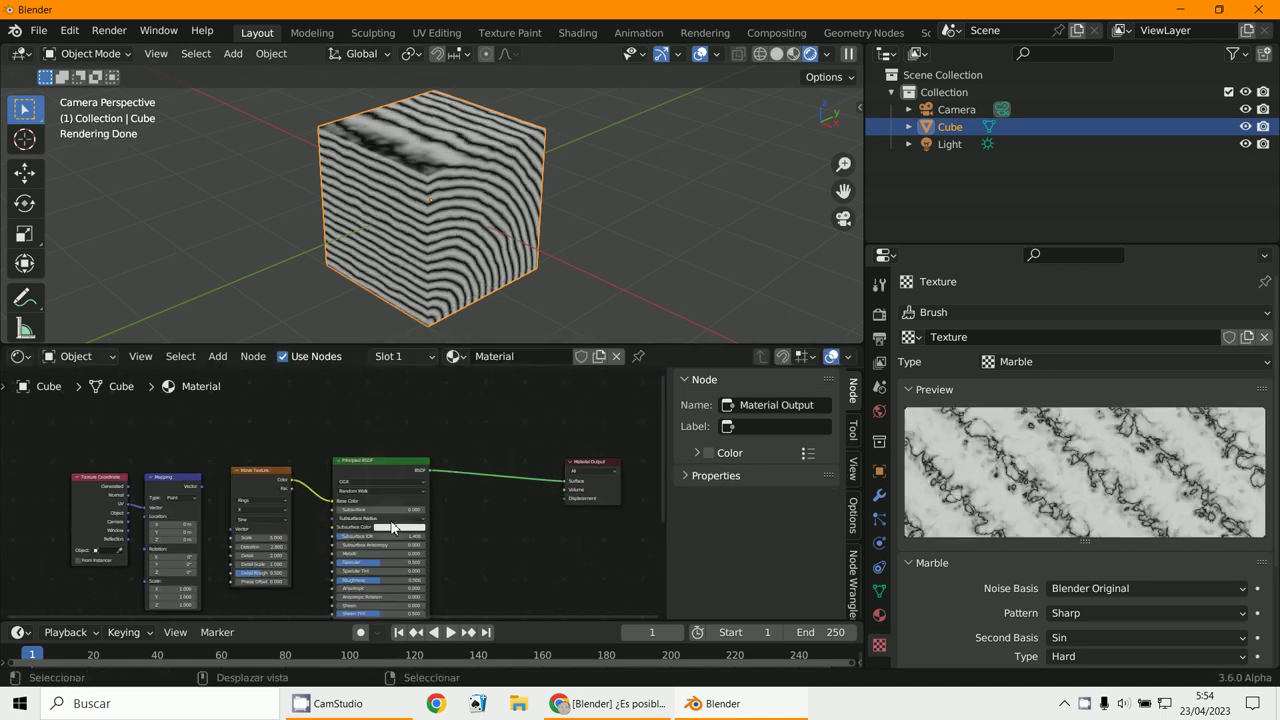
click(398, 527)
click(406, 470)
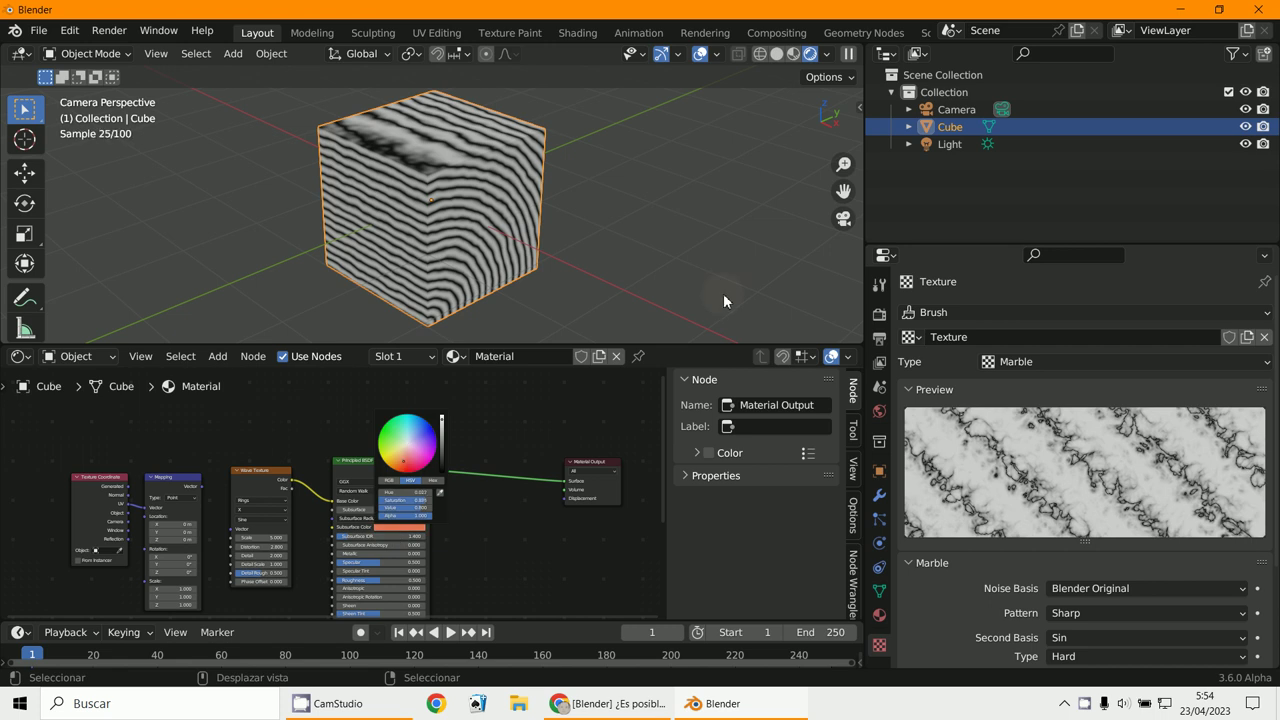
drag(584, 462, 600, 461)
Step: Duplicate the Principled BSDF node and place the copy between the original and the Material Output, slightly lower
click(420, 473)
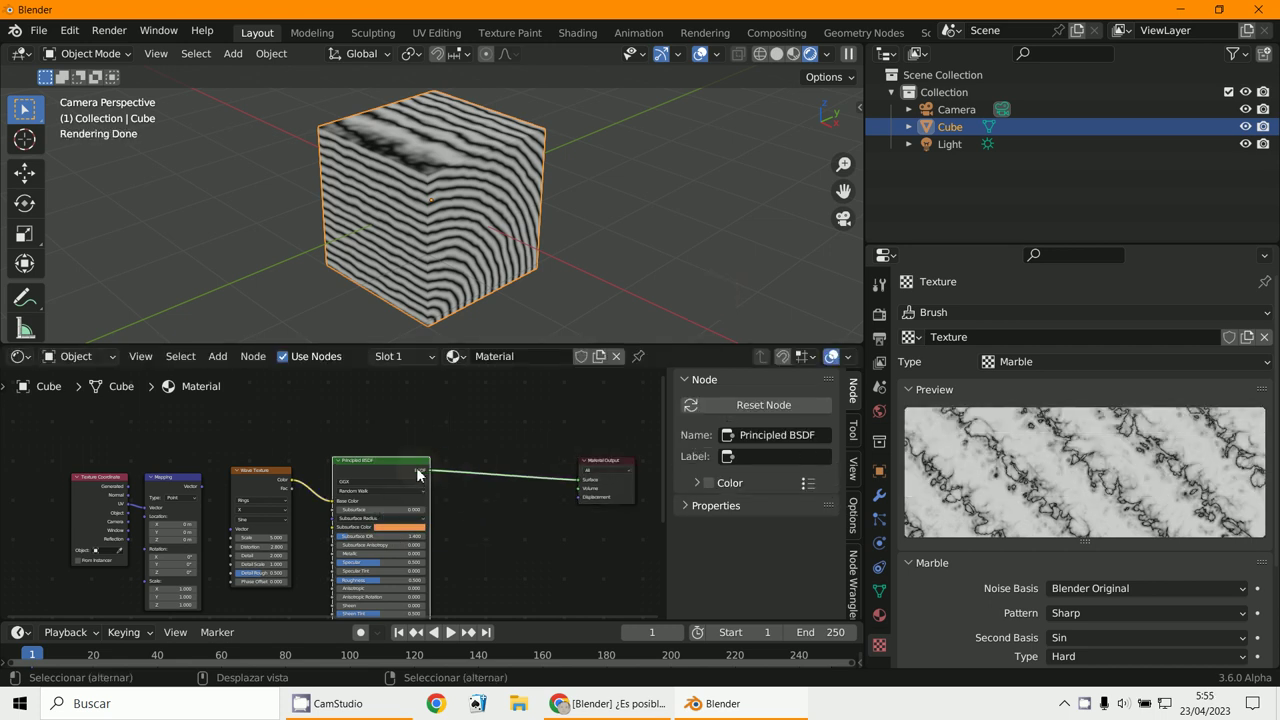
key(shift+d)
click(528, 527)
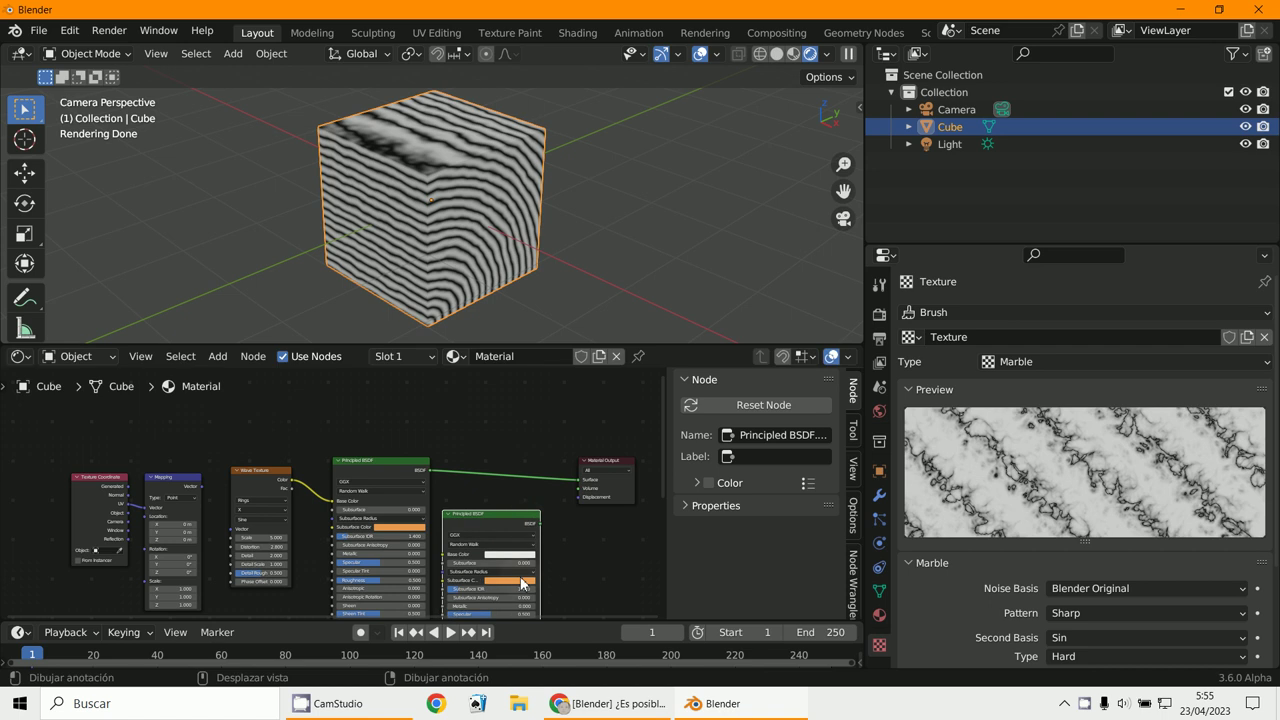
click(521, 581)
scroll(395, 514, up, 2)
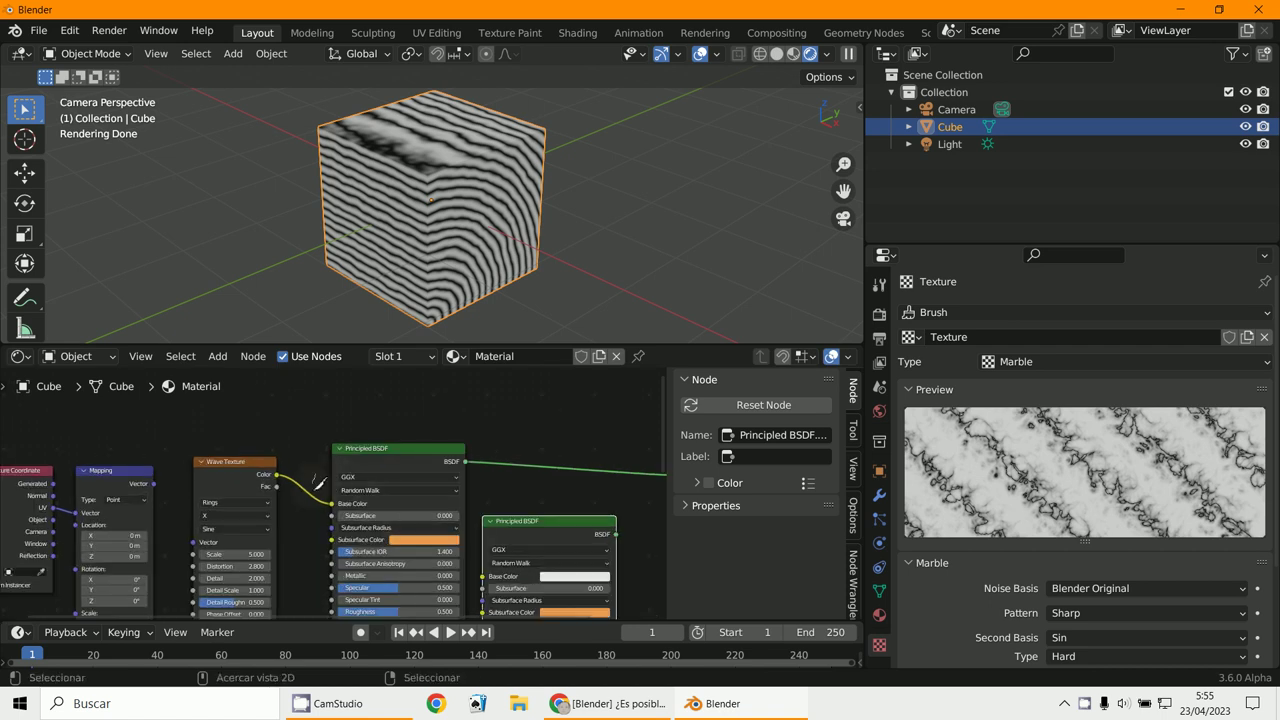
Step: Cut the Wave Texture's link to Base Color and give the original shader a red-orange base color and the copy a yellow one
ctrl+right_drag(318, 483, 316, 521)
click(424, 504)
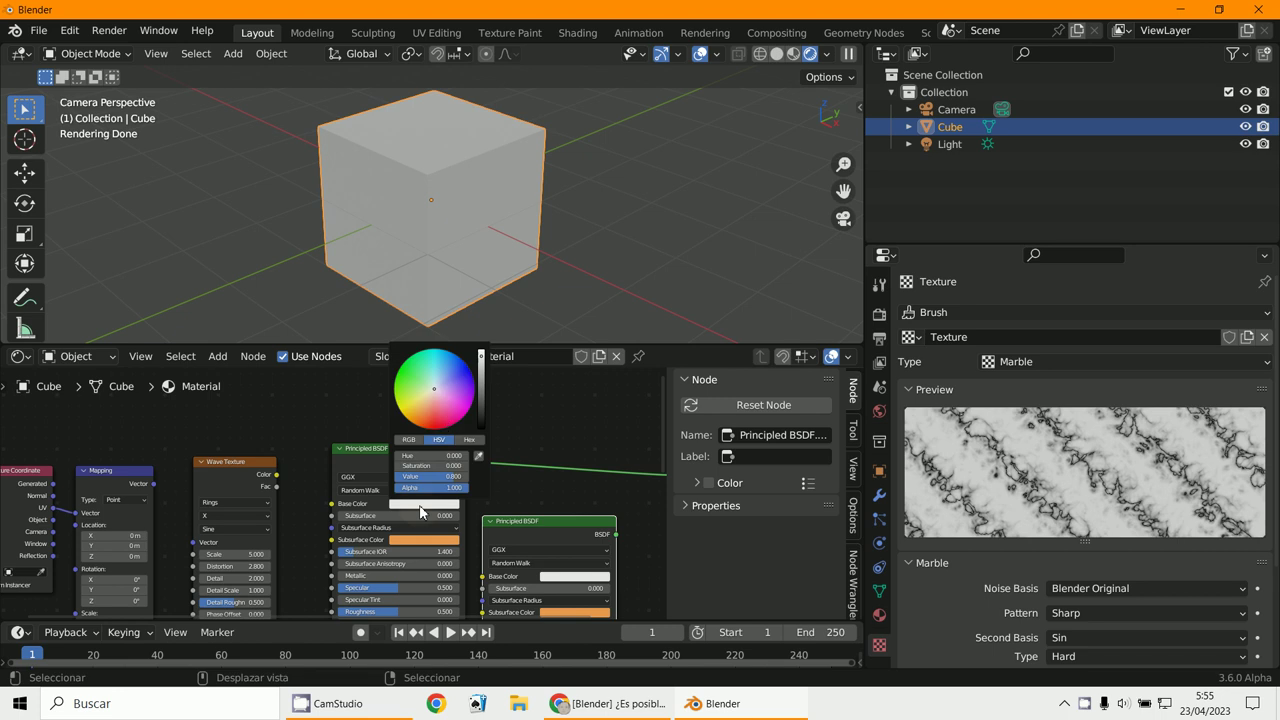
click(425, 425)
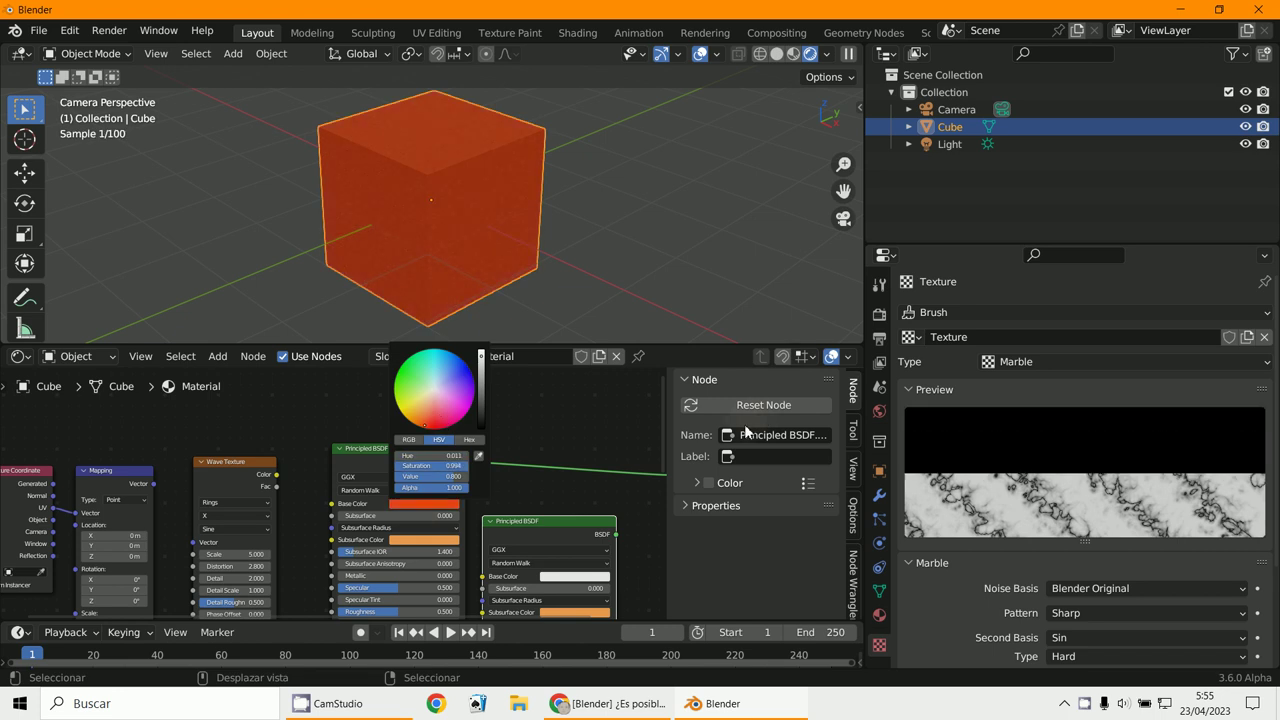
click(556, 578)
drag(576, 467, 552, 478)
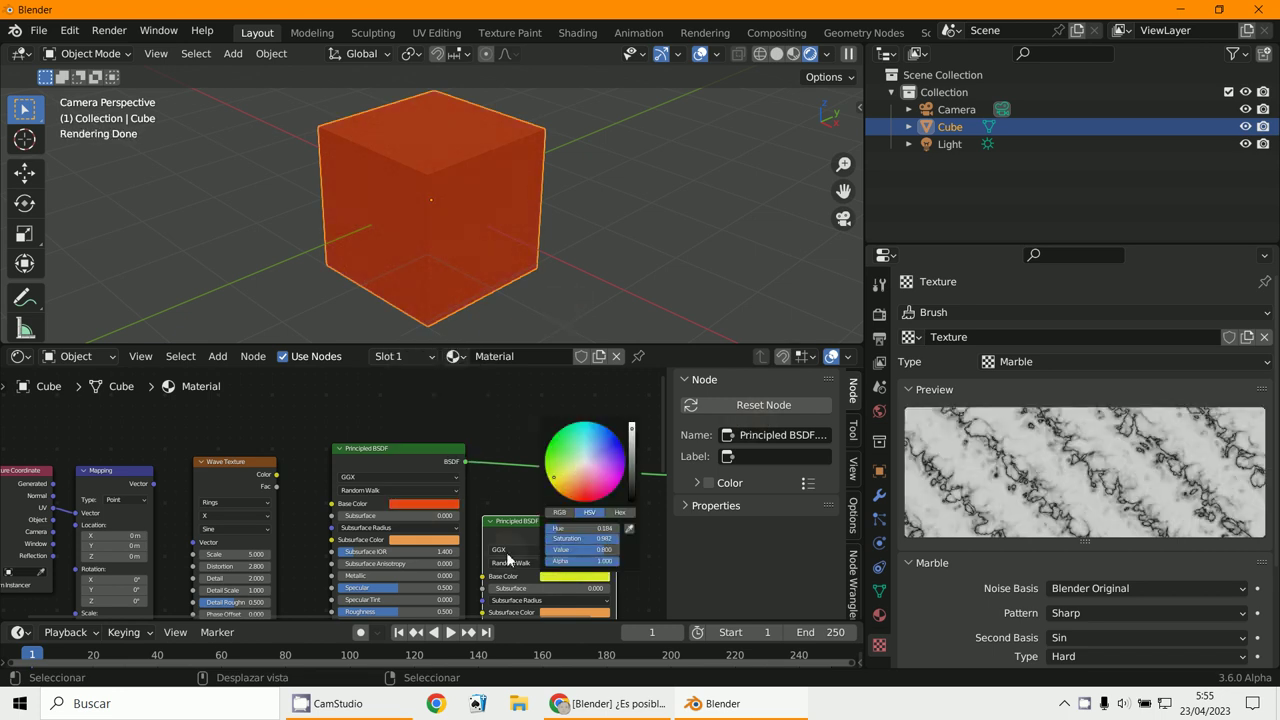
Step: Widen the Wave Texture node, move it above the shaders, and connect the Mapping node's Vector output to its Vector input
click(276, 468)
drag(276, 468, 300, 398)
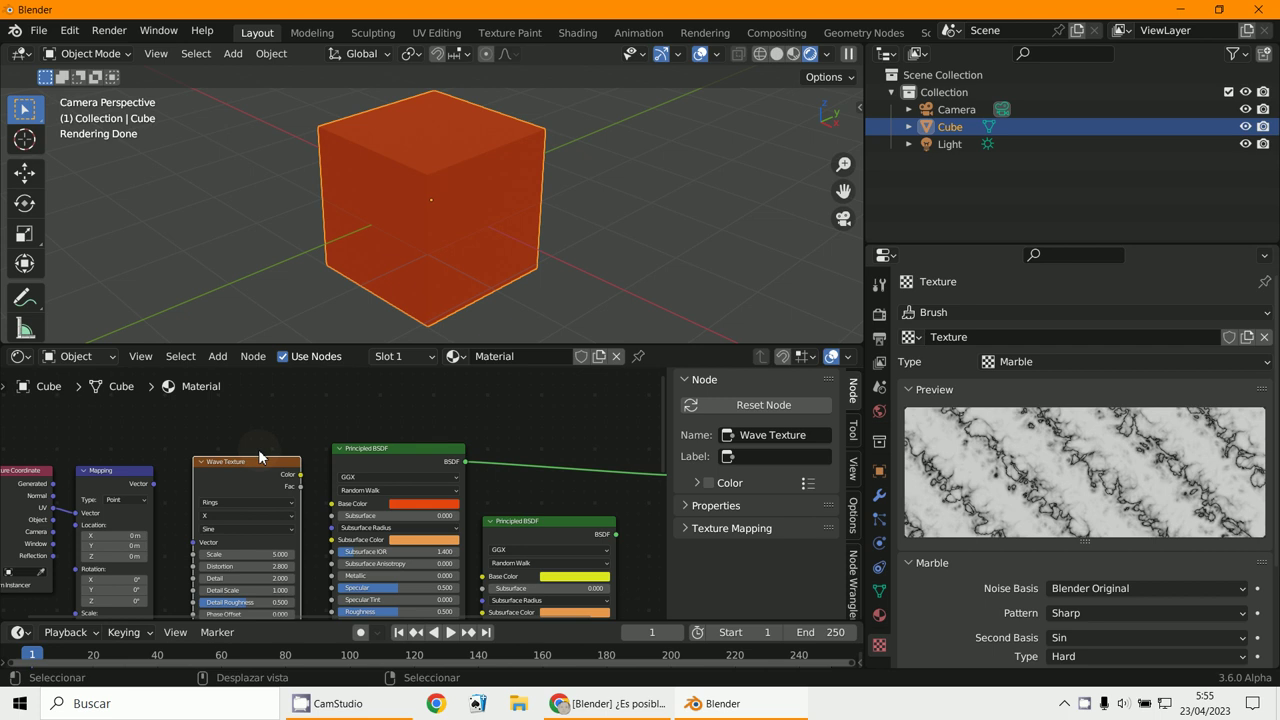
drag(259, 457, 264, 388)
drag(153, 488, 199, 471)
Step: Move the Material Output farther from the shaders and insert a Mix Shader between the red-orange Principled BSDF and the Material Output
scroll(340, 470, down, 2)
middle_drag(391, 498, 344, 537)
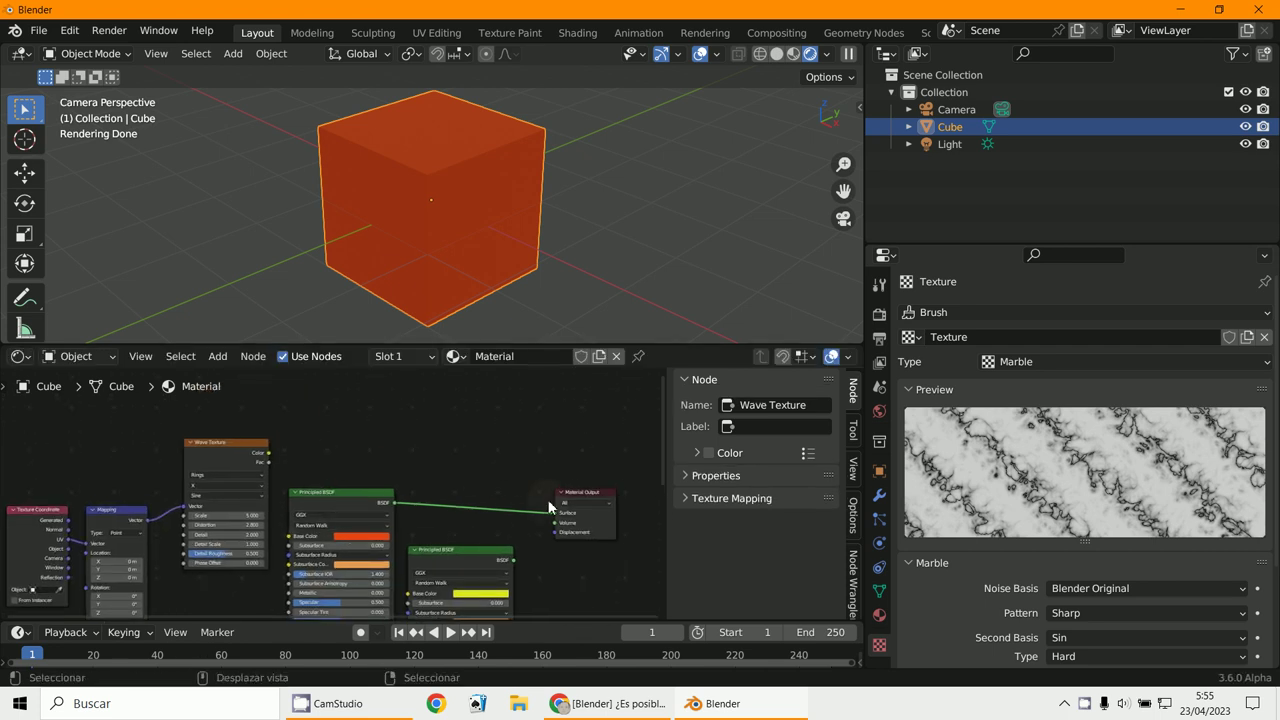
drag(558, 505, 597, 502)
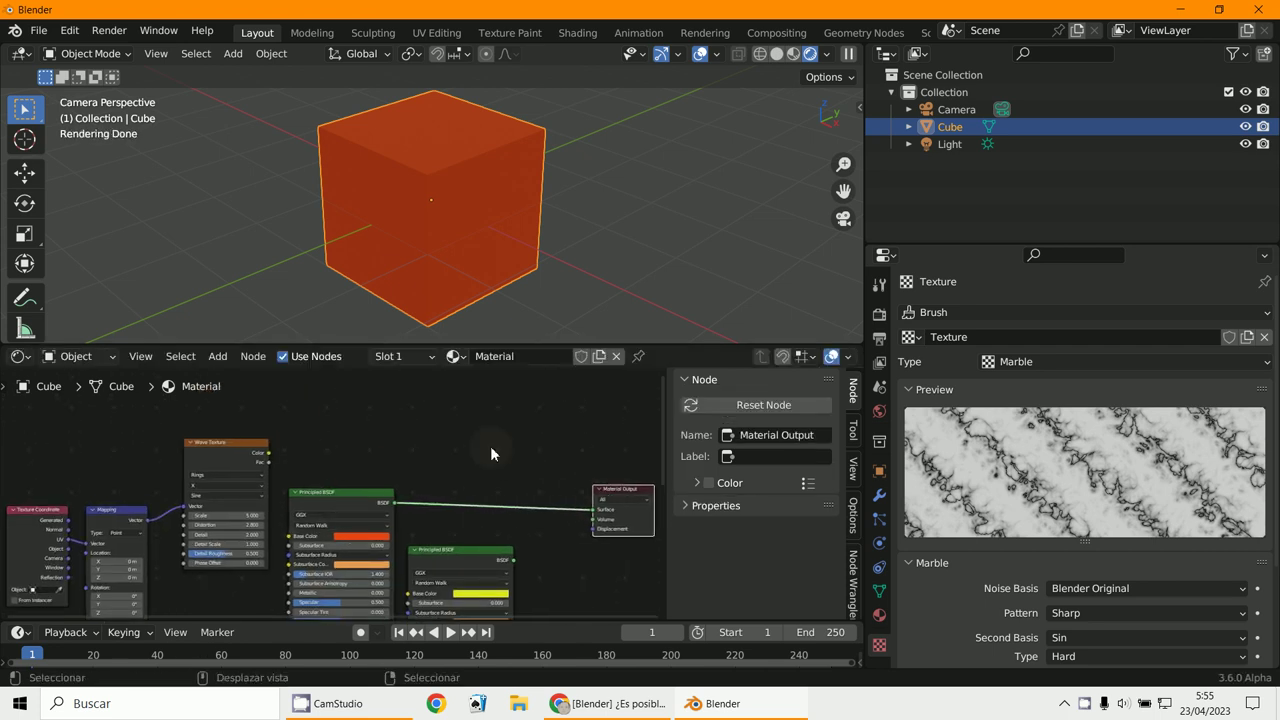
click(218, 357)
mouse_move(253, 436)
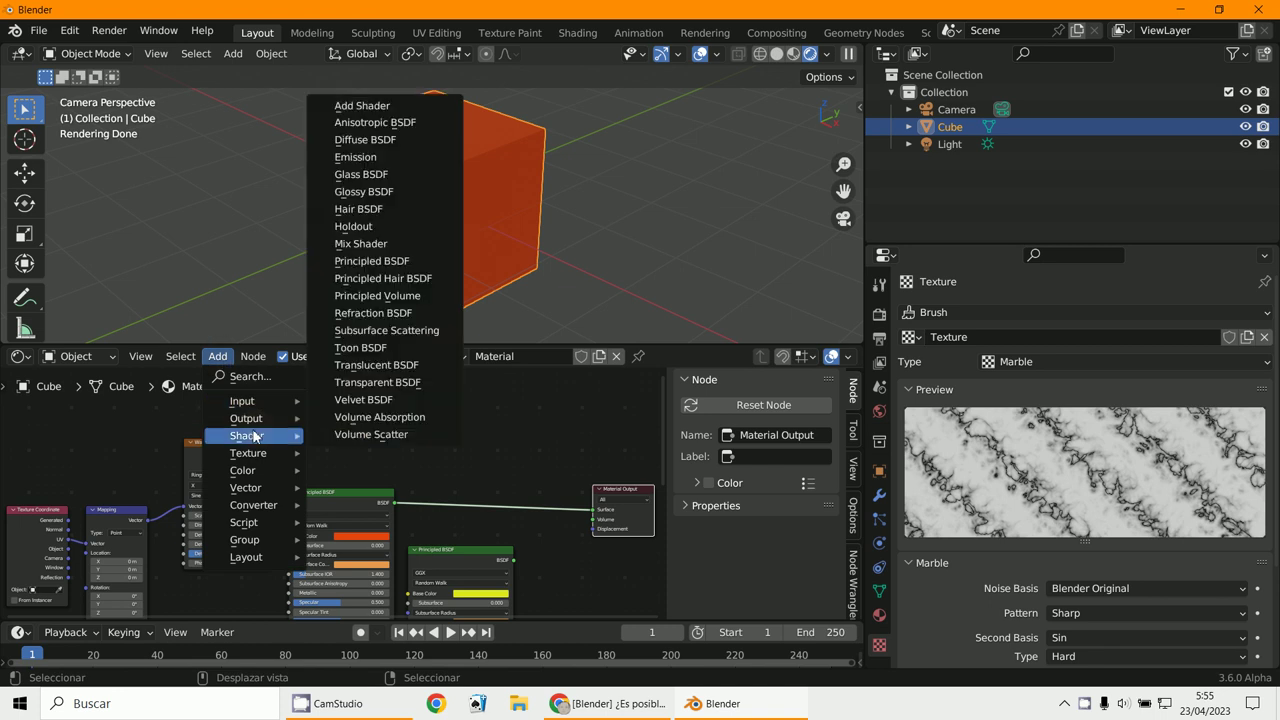
click(361, 243)
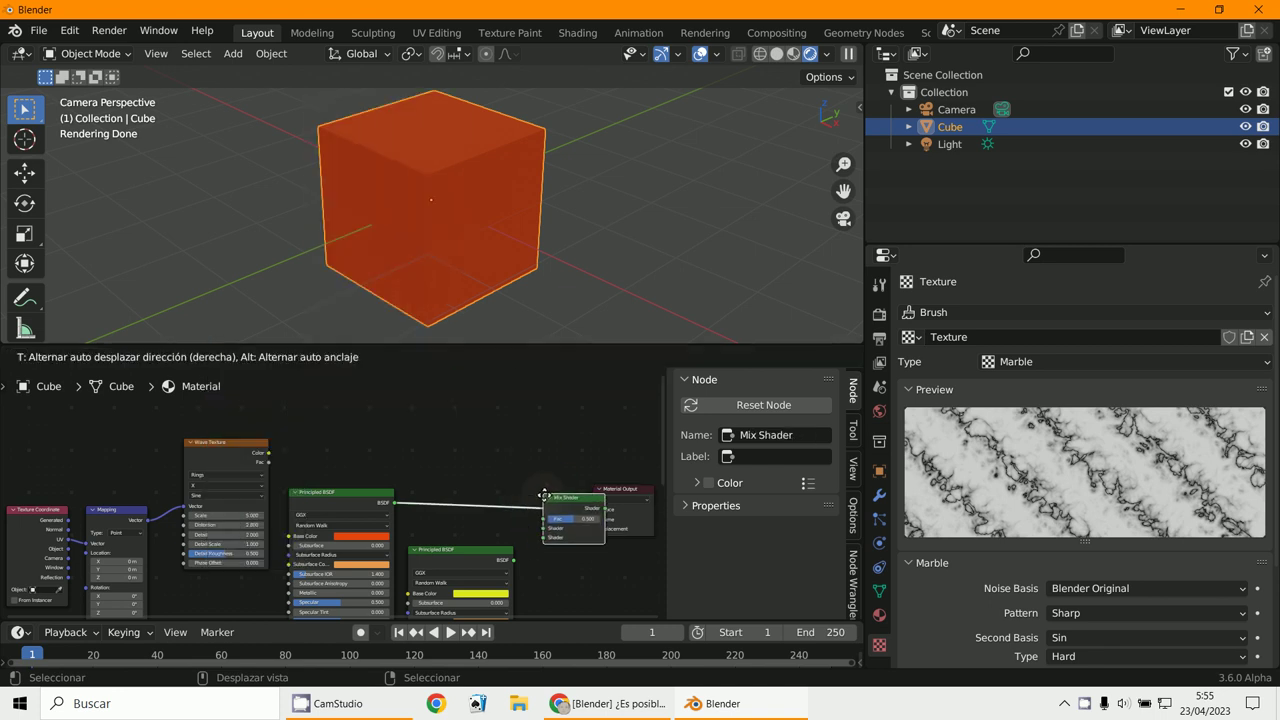
click(498, 494)
Step: Connect the yellow Principled BSDF to the Mix Shader's second Shader input and the Wave Texture's Fac output to its Fac input
drag(512, 559, 495, 537)
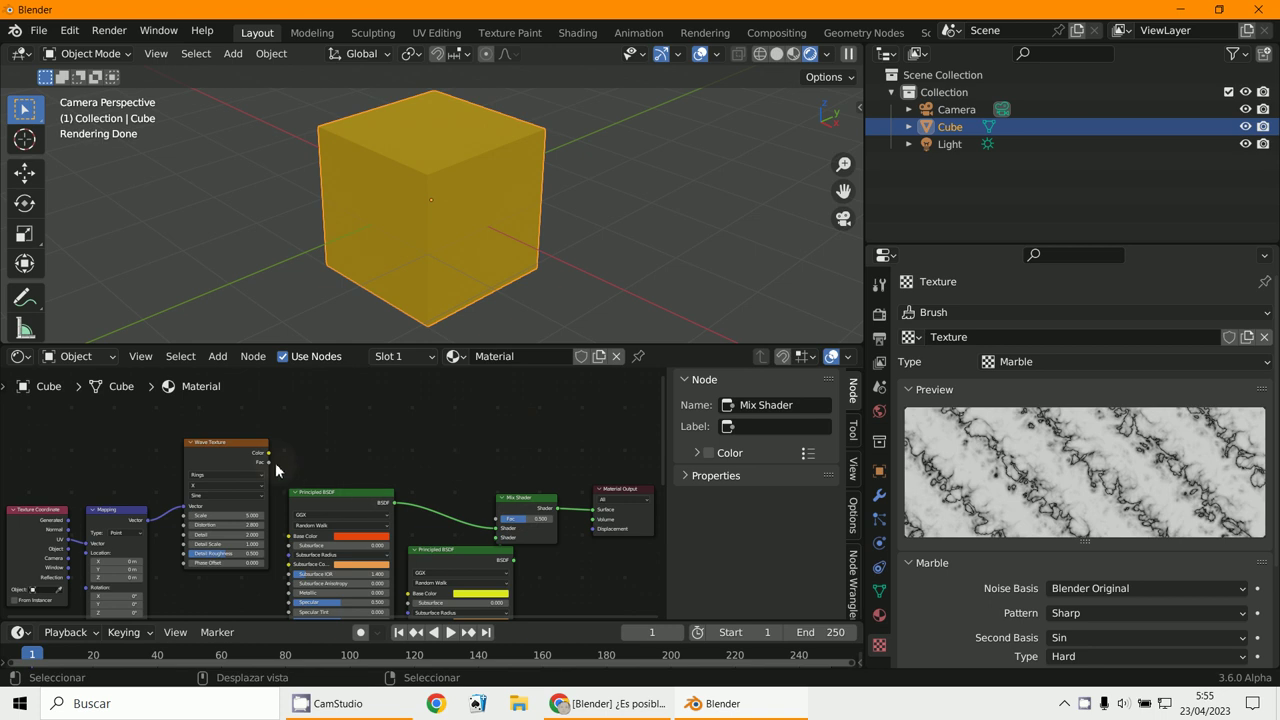
drag(272, 459, 520, 523)
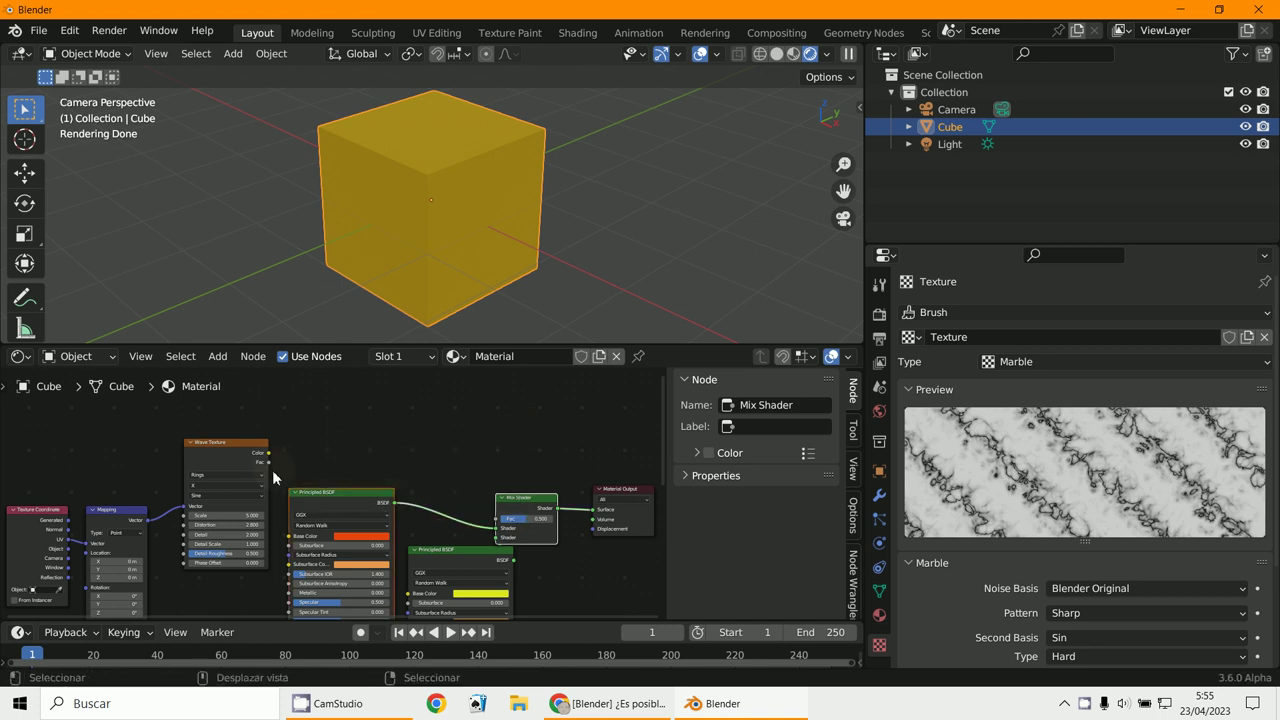
drag(266, 459, 497, 518)
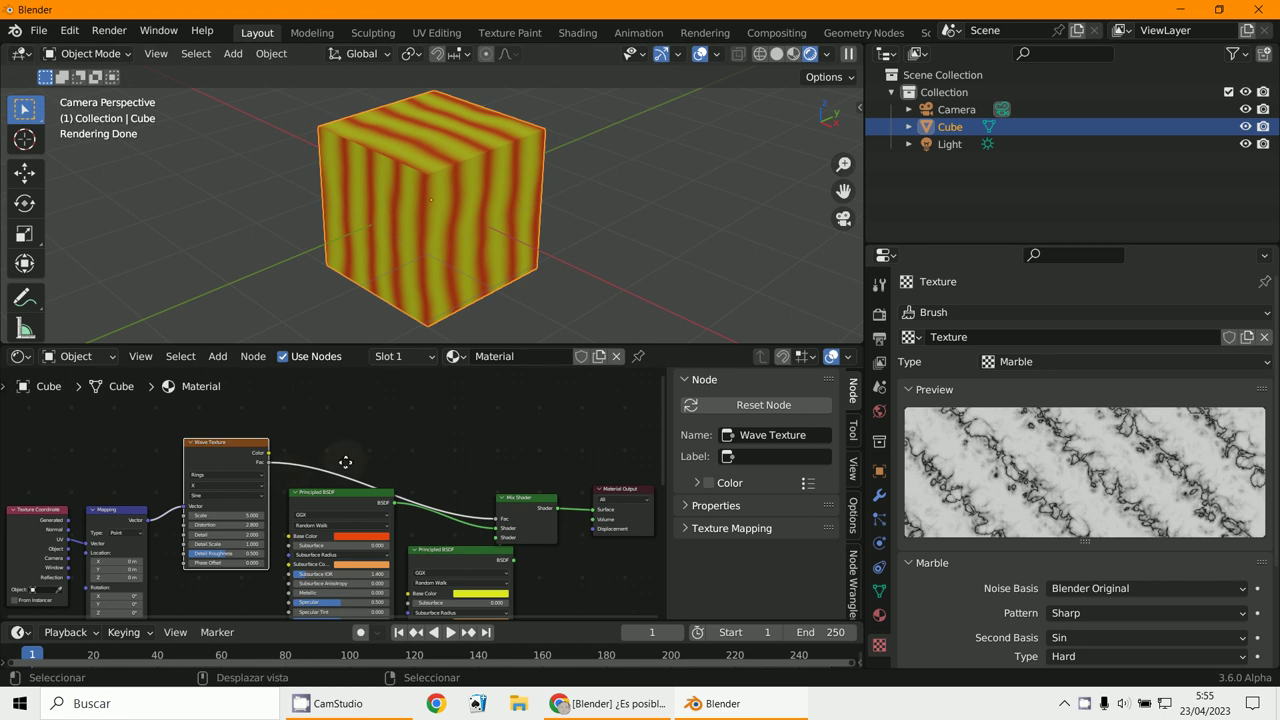
Step: Set the Wave Texture's Scale to 7.6 and its Detail to 0
middle_drag(345, 462, 459, 430)
scroll(394, 449, up, 3)
drag(331, 503, 665, 316)
Step: Move the Mapping node slightly up and set its Y rotation to 47.3°
drag(186, 488, 204, 448)
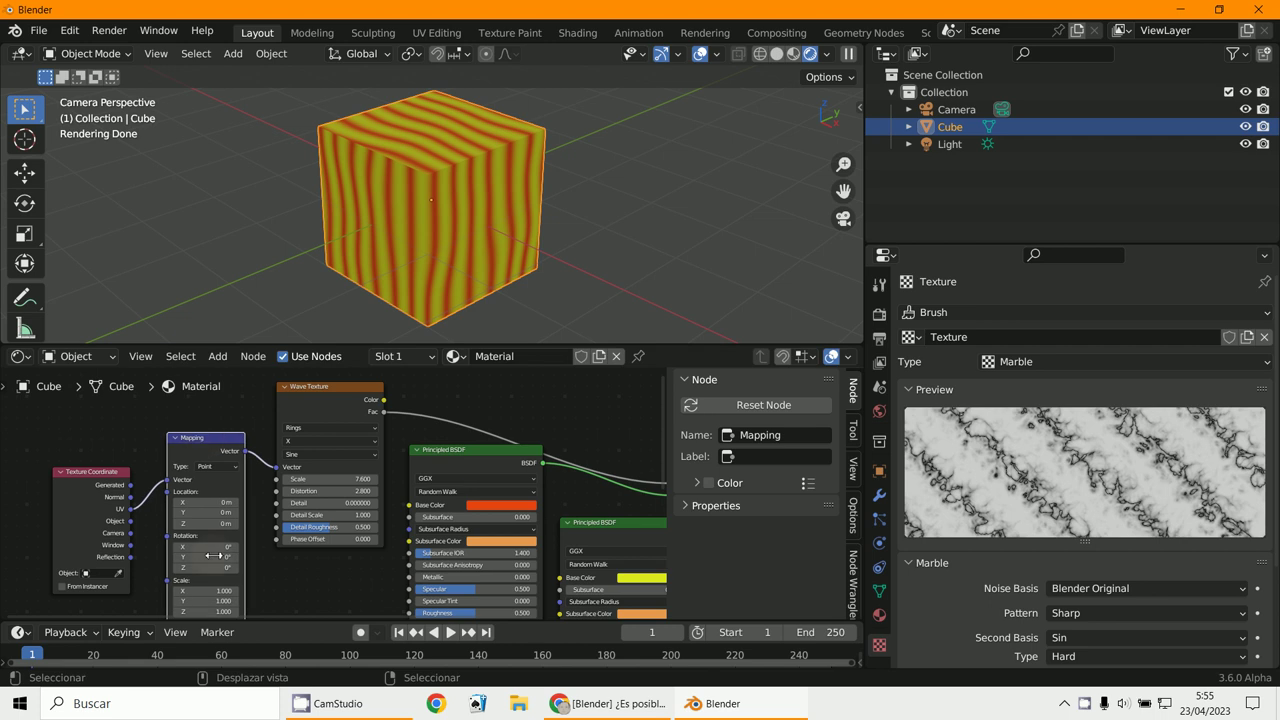
drag(214, 556, 232, 556)
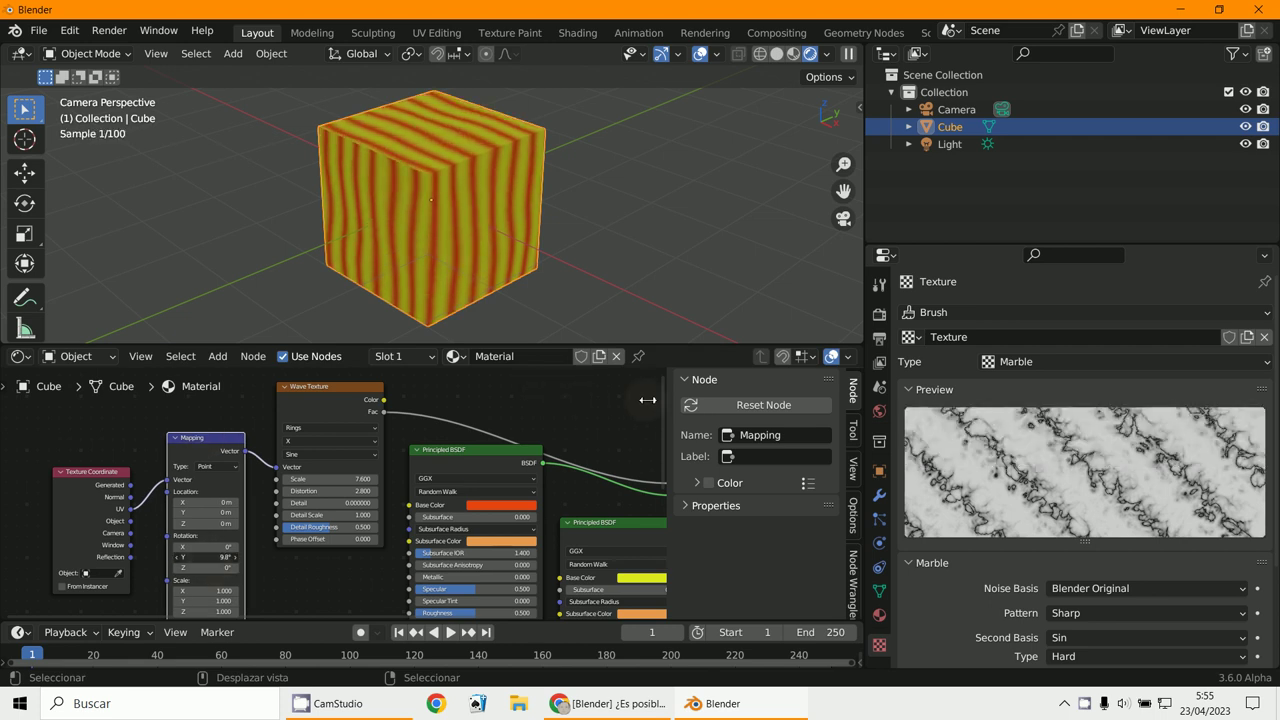
drag(648, 400, 310, 564)
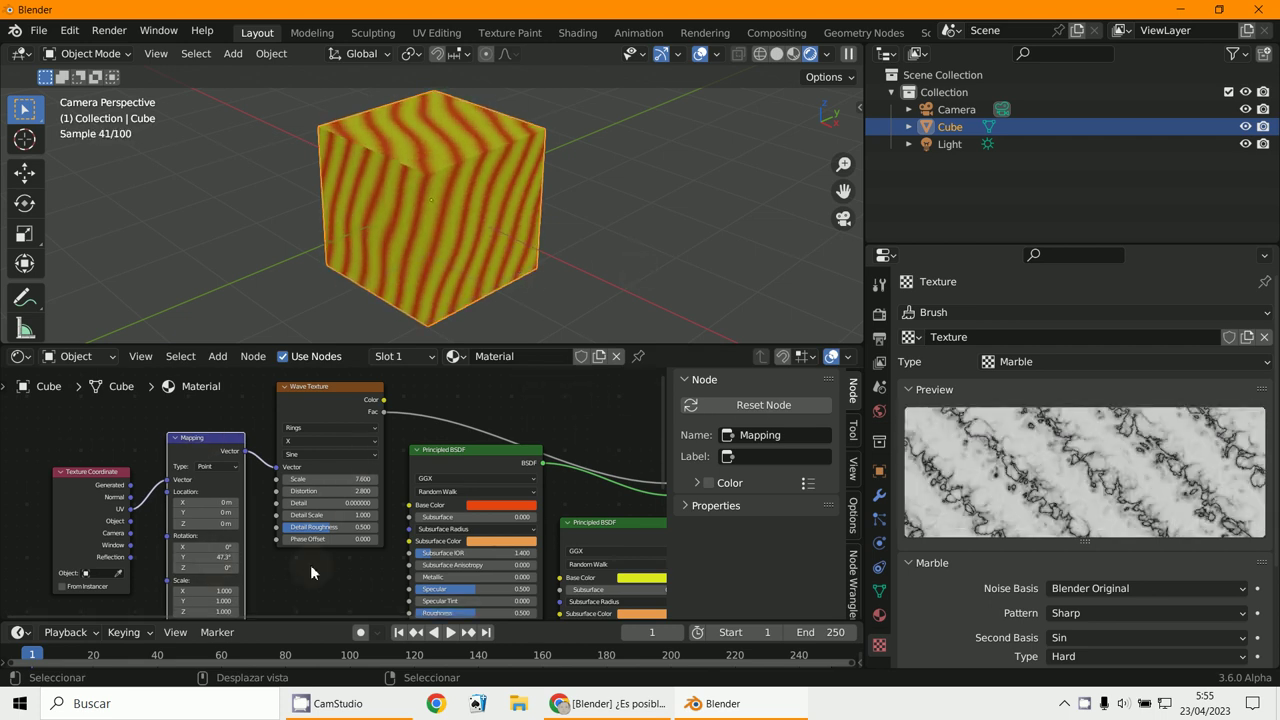
Step: Move the Material Output farther from the Mix Shader and delete every other node of the material
scroll(310, 564, down, 1)
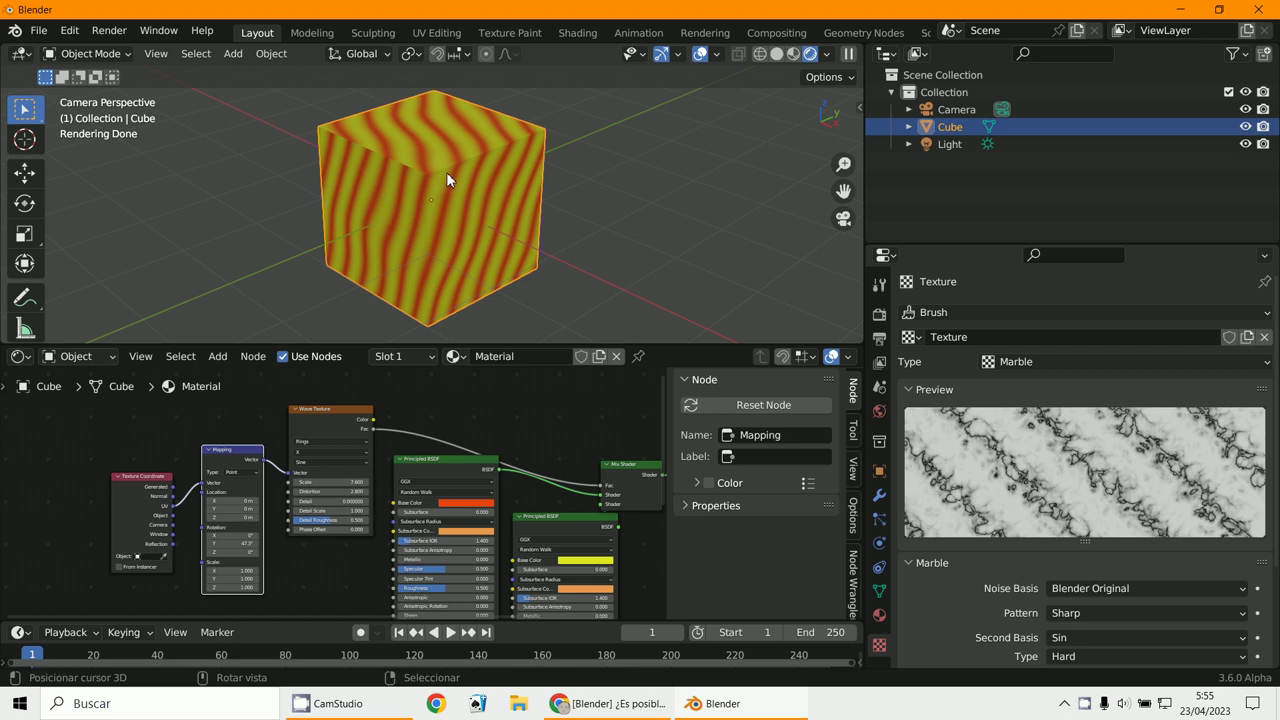
scroll(276, 470, down, 2)
middle_drag(282, 494, 195, 485)
scroll(307, 498, down, 2)
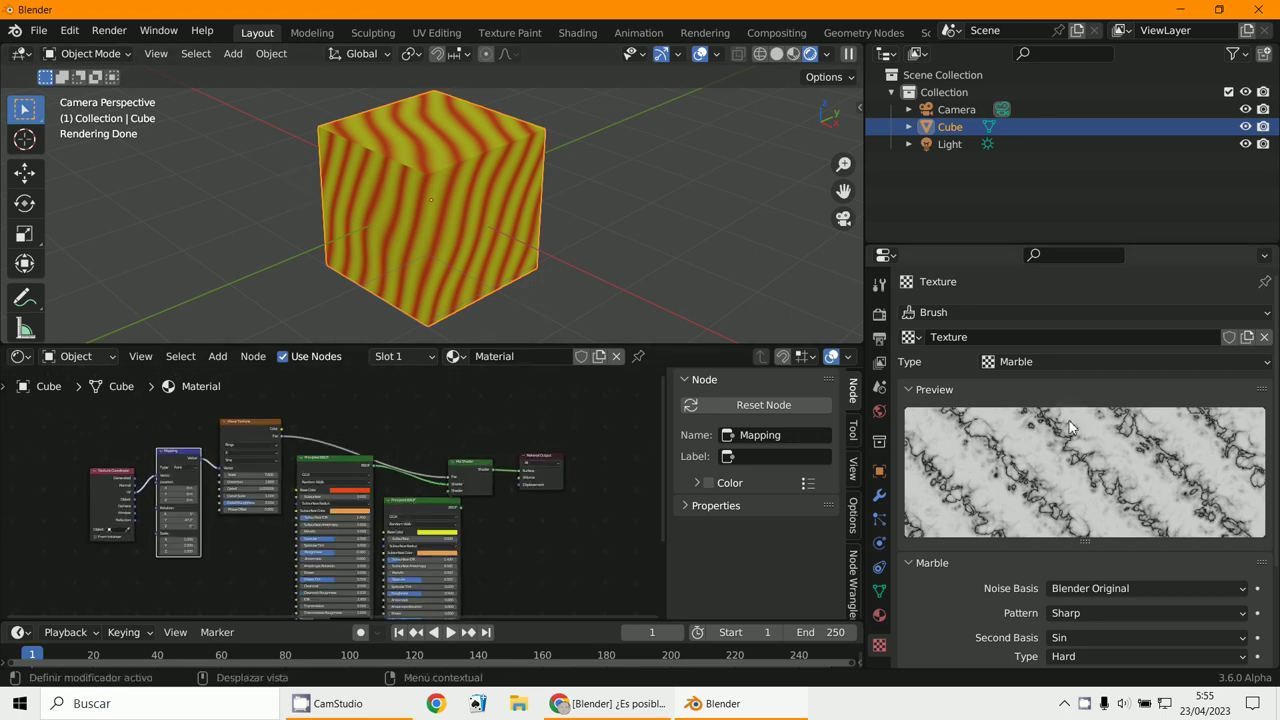
scroll(1055, 504, down, 1)
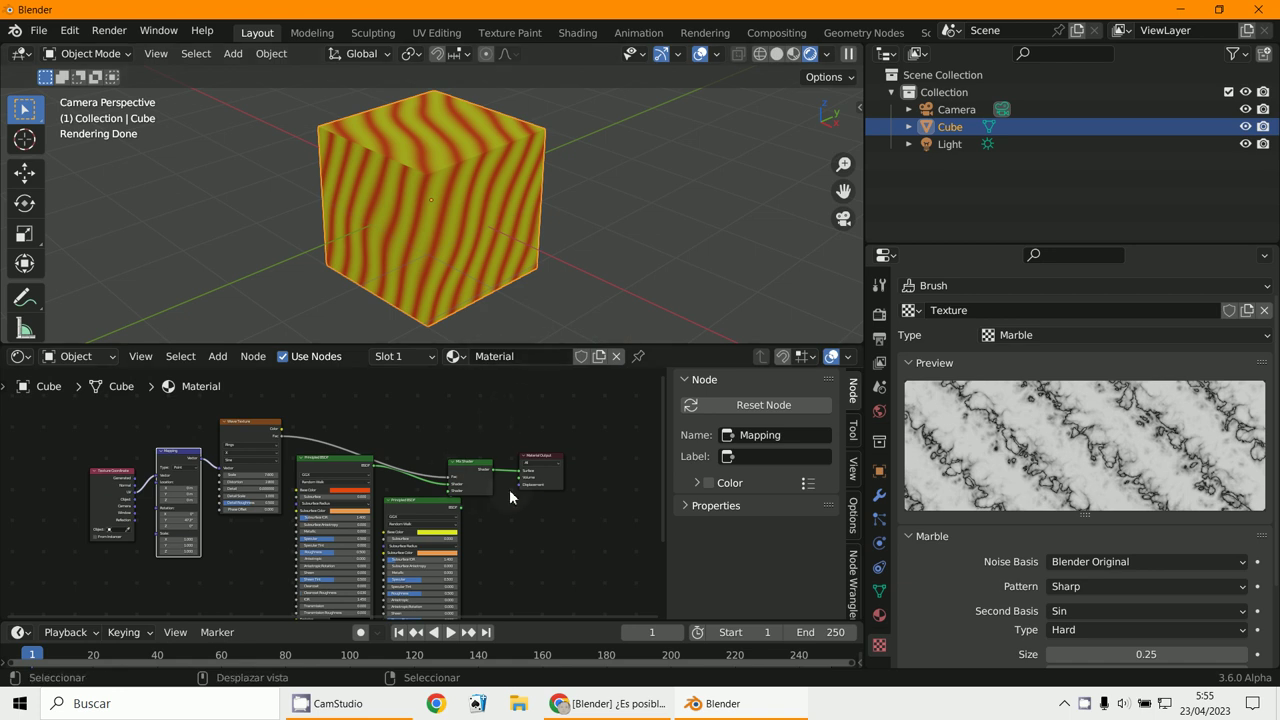
drag(541, 463, 592, 460)
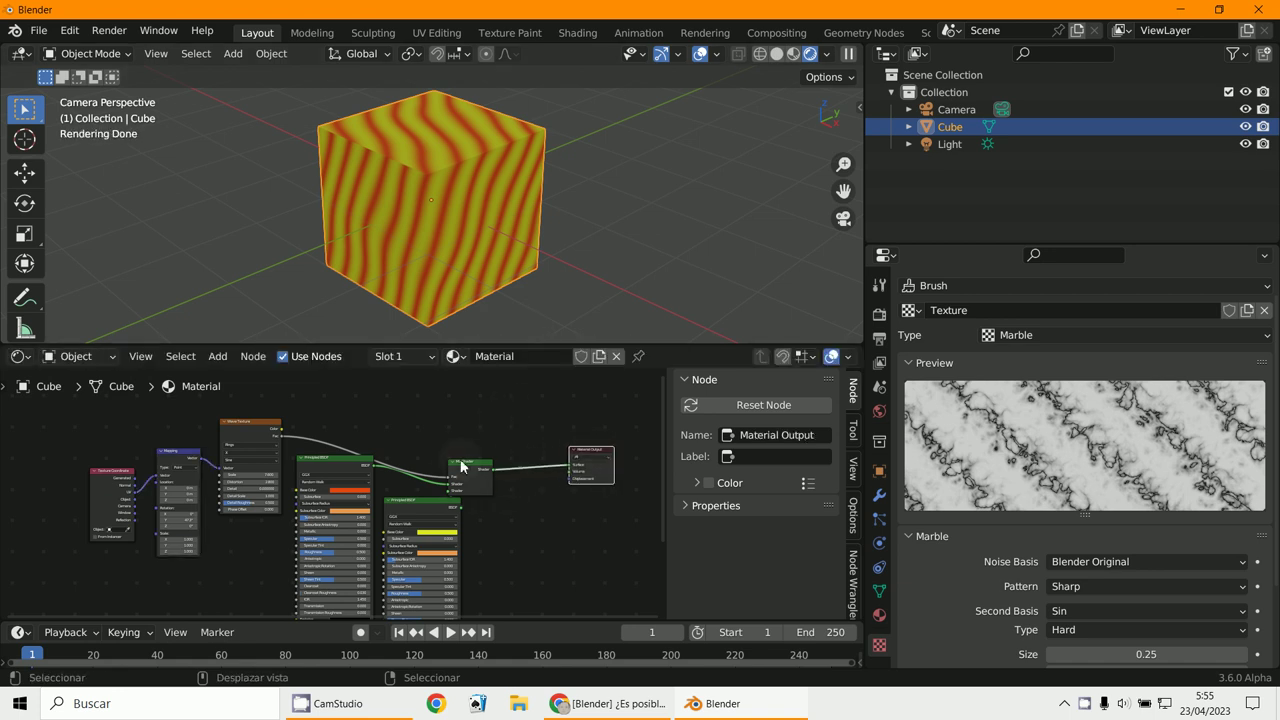
click(461, 466)
key(Delete)
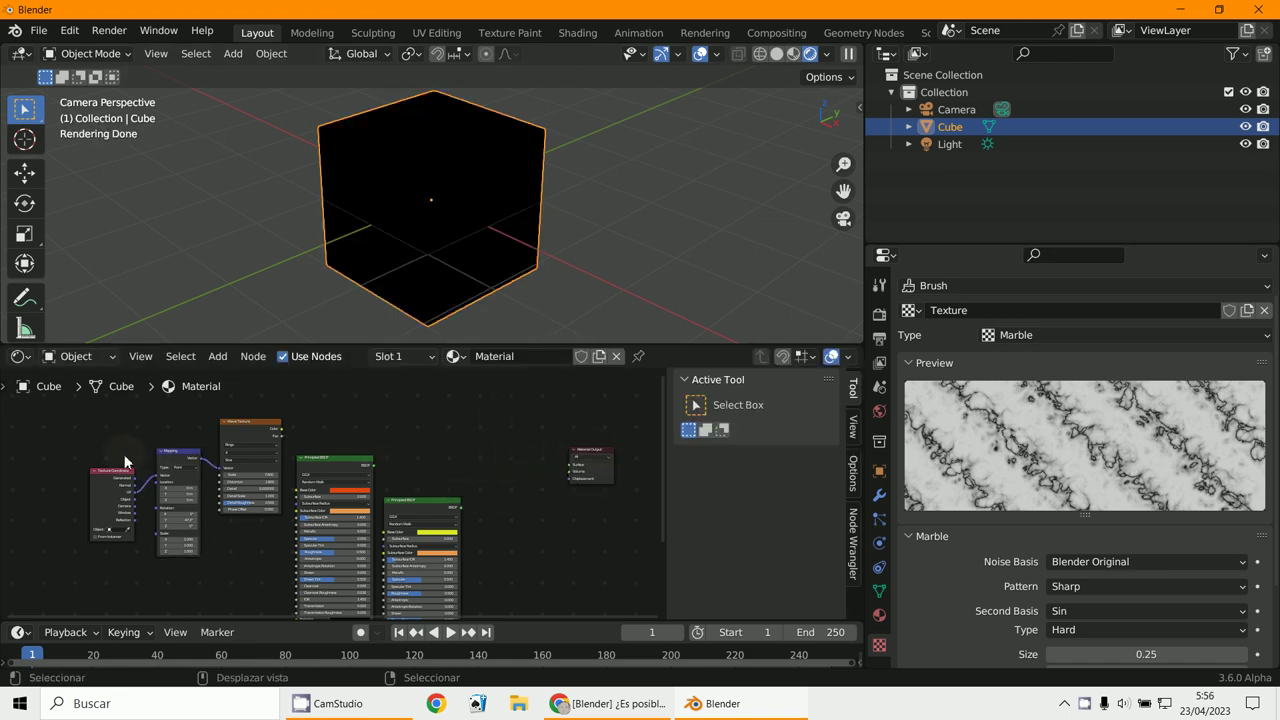
drag(103, 438, 470, 610)
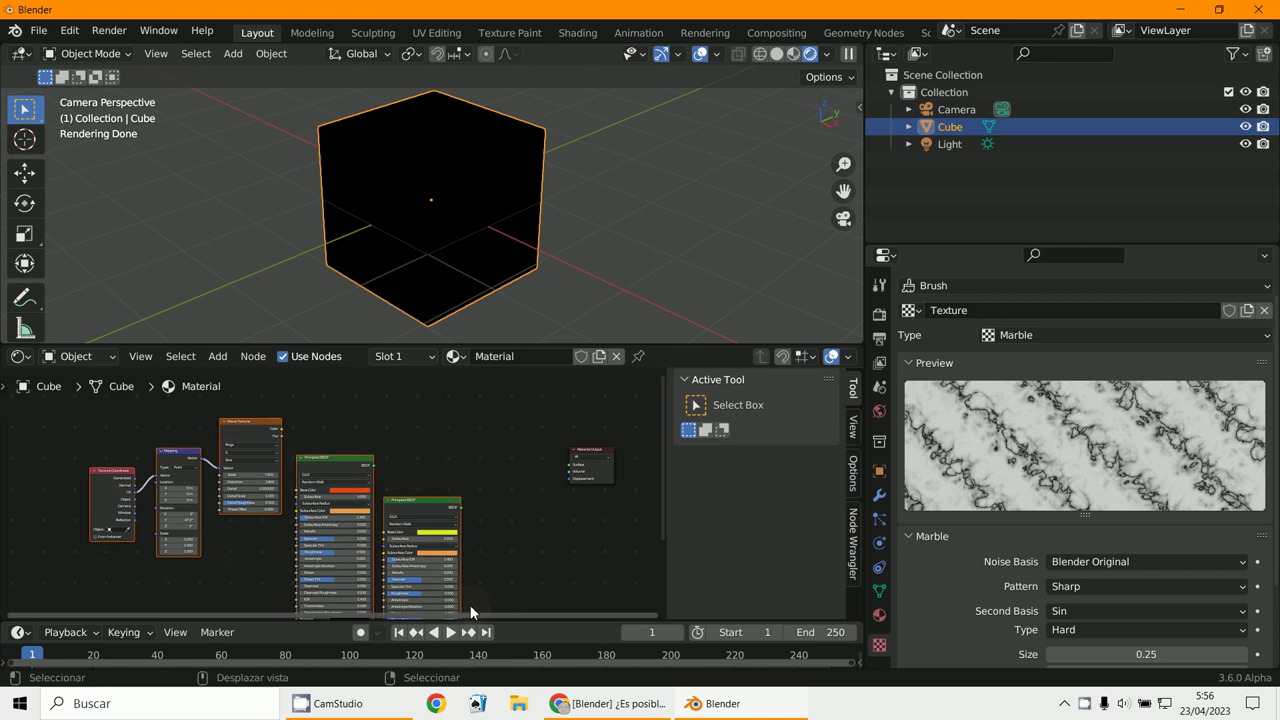
key(Delete)
Step: Add a new Principled BSDF beside the Material Output and connect its BSDF output to the Surface input
click(218, 356)
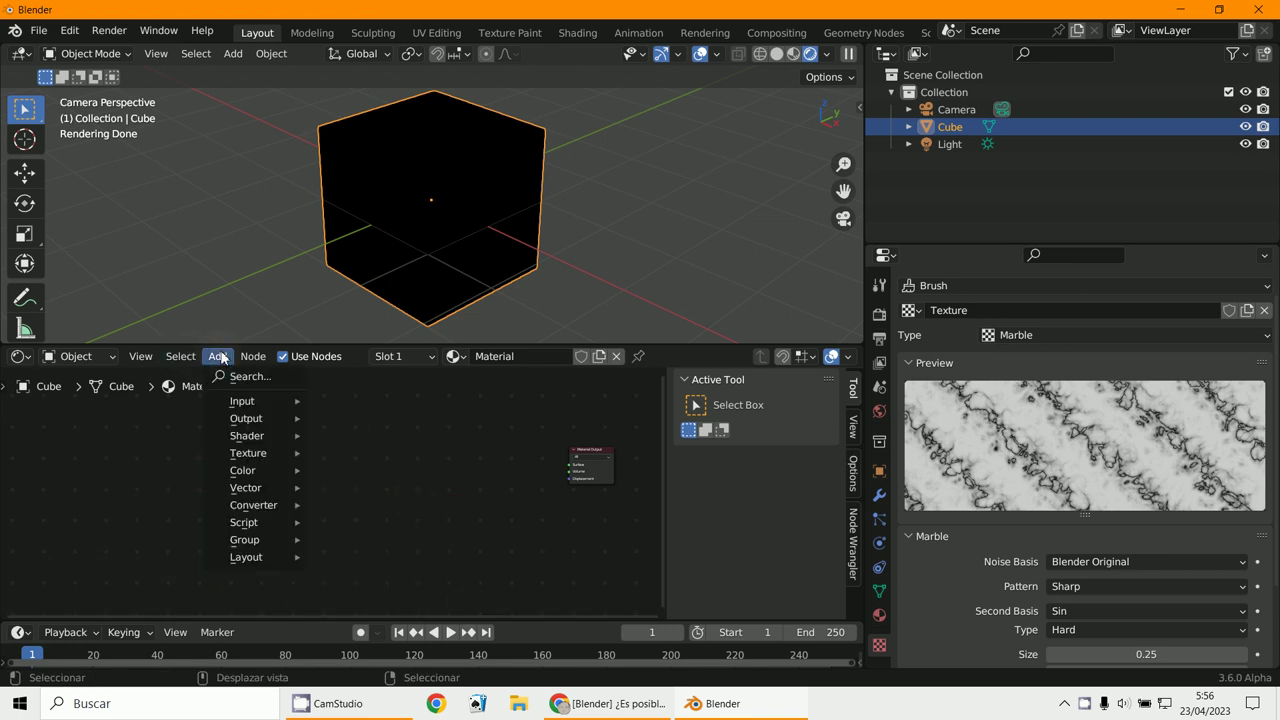
mouse_move(278, 436)
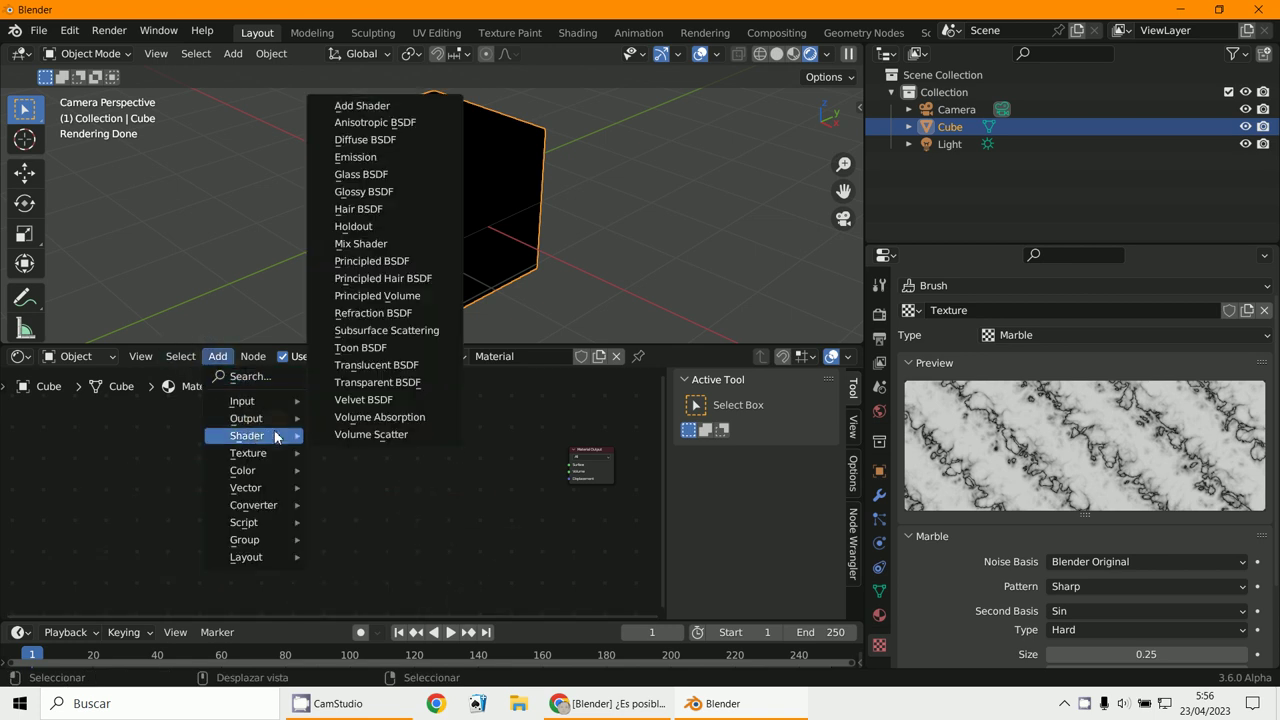
click(398, 261)
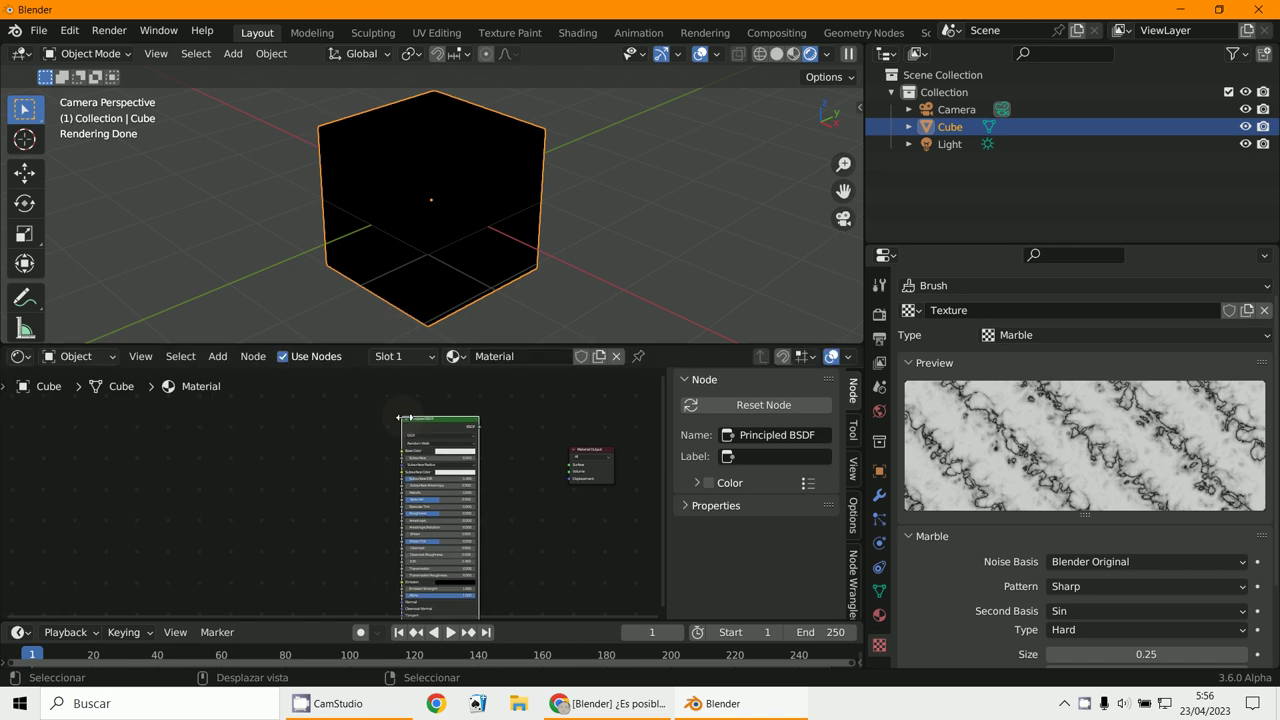
drag(480, 426, 572, 468)
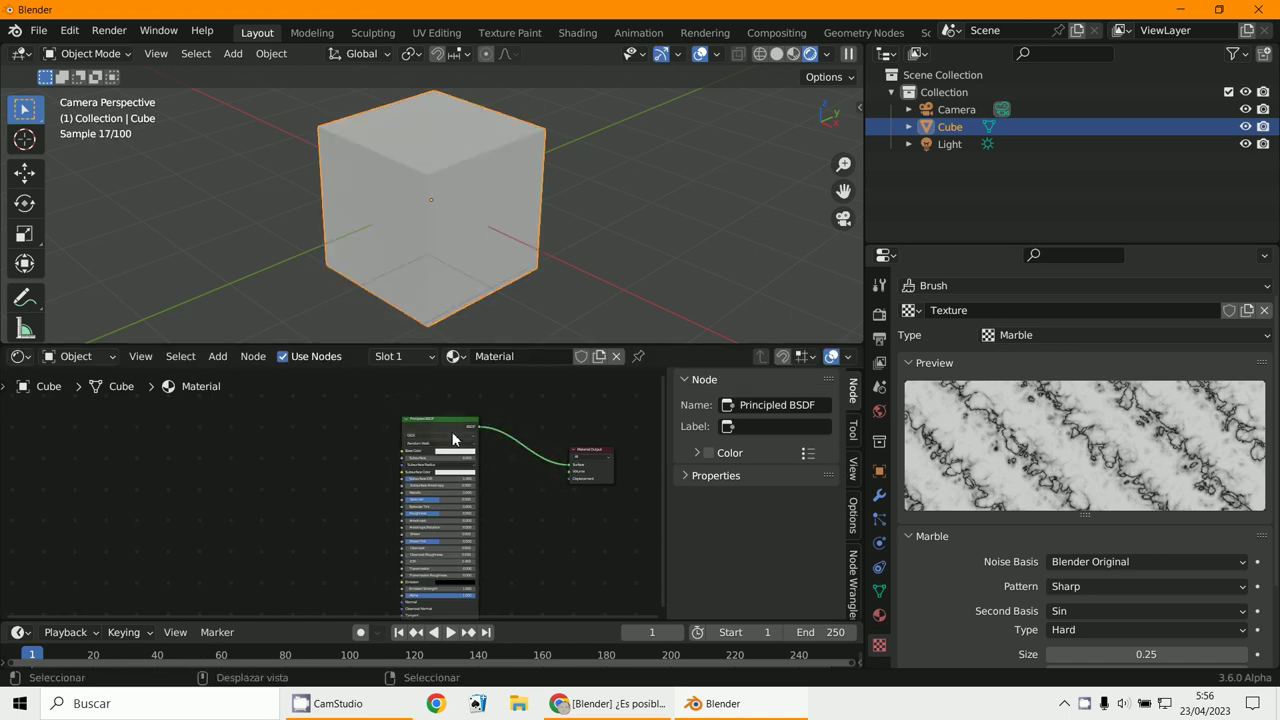
Step: Add a Node Wrangler texture setup with Texture Coordinate, Mapping and Image Texture nodes to the Principled BSDF
click(437, 420)
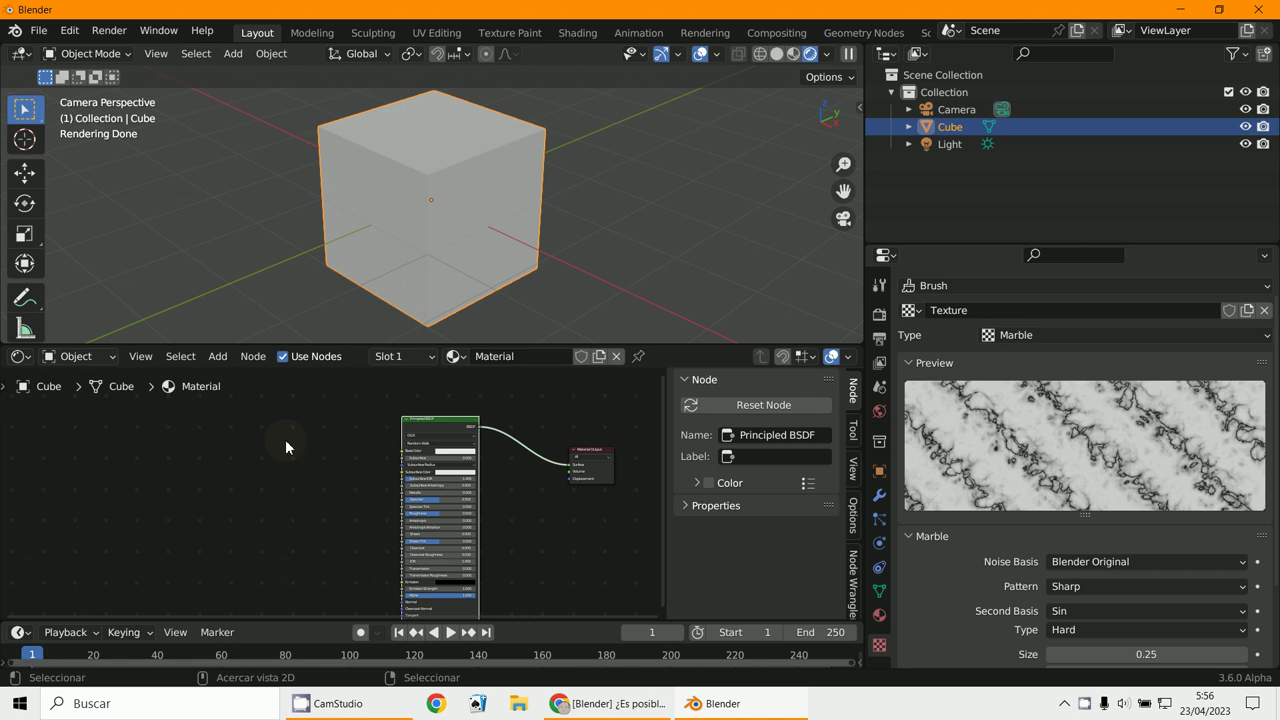
key(ctrl+t)
scroll(280, 447, up, 3)
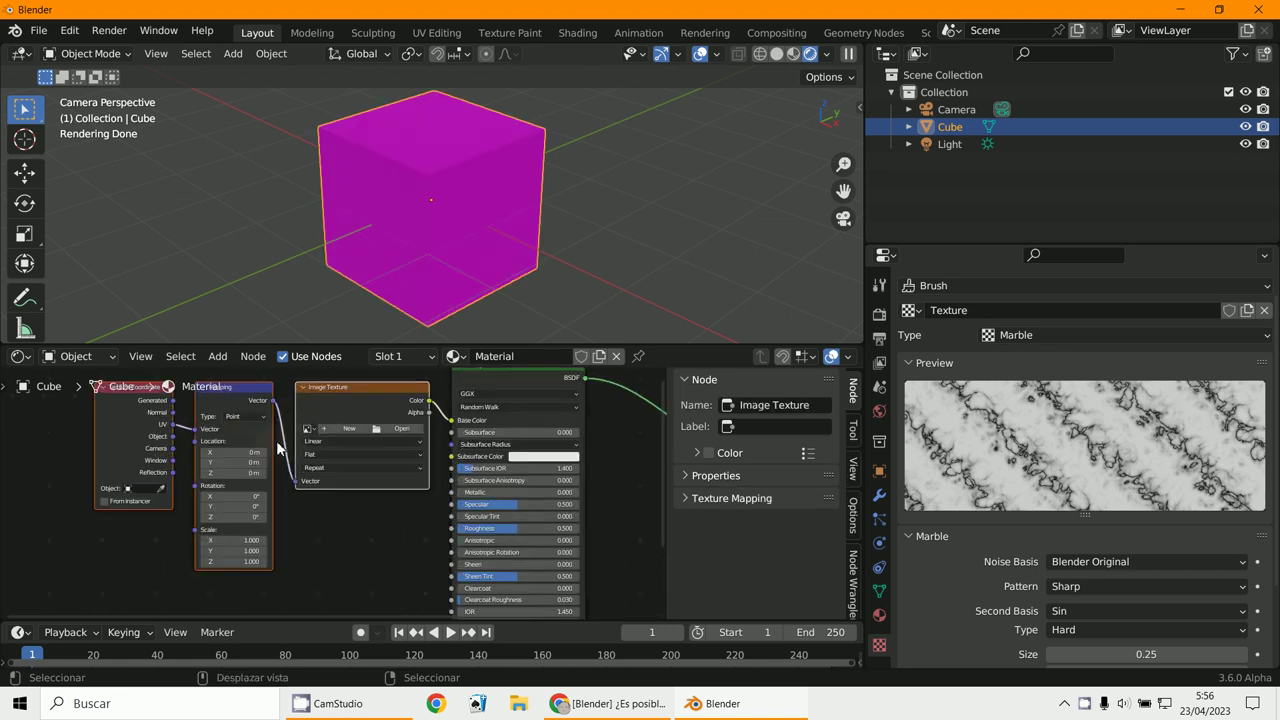
scroll(280, 447, up, 2)
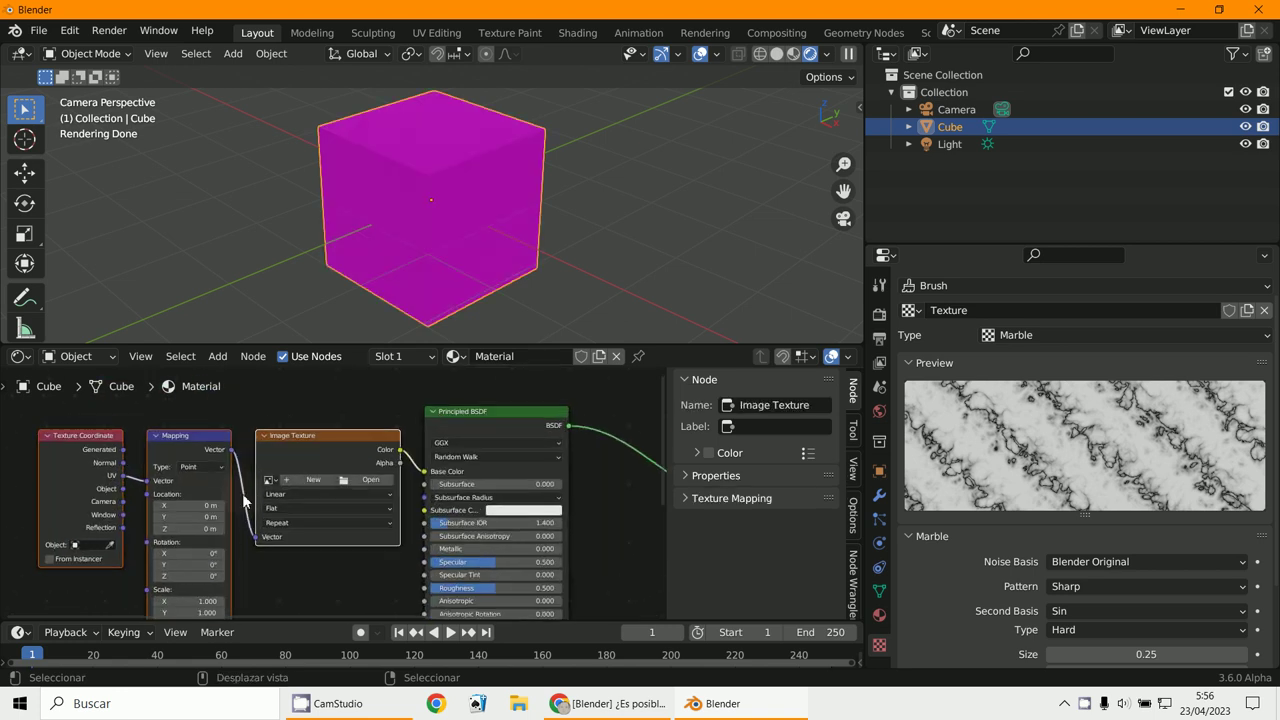
Step: Turn the Outliner area into an Image Editor and create a light green image named dd with Alpha off
click(876, 54)
click(284, 122)
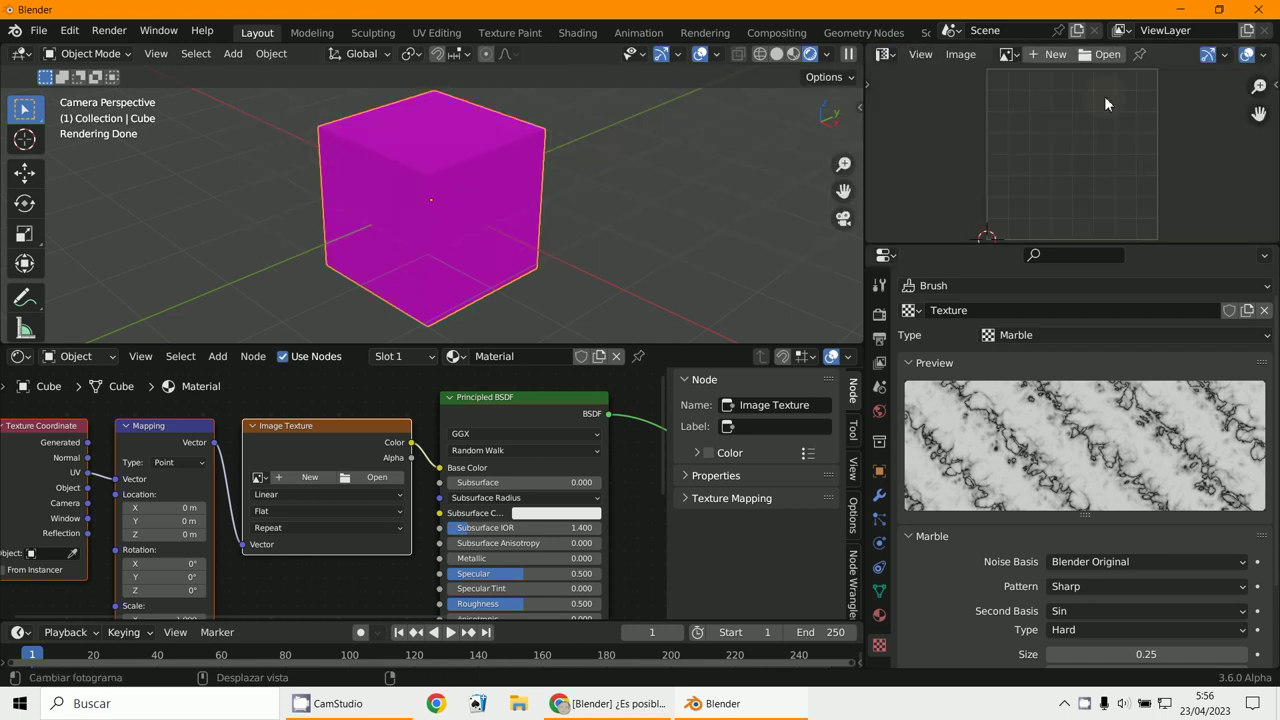
click(1050, 54)
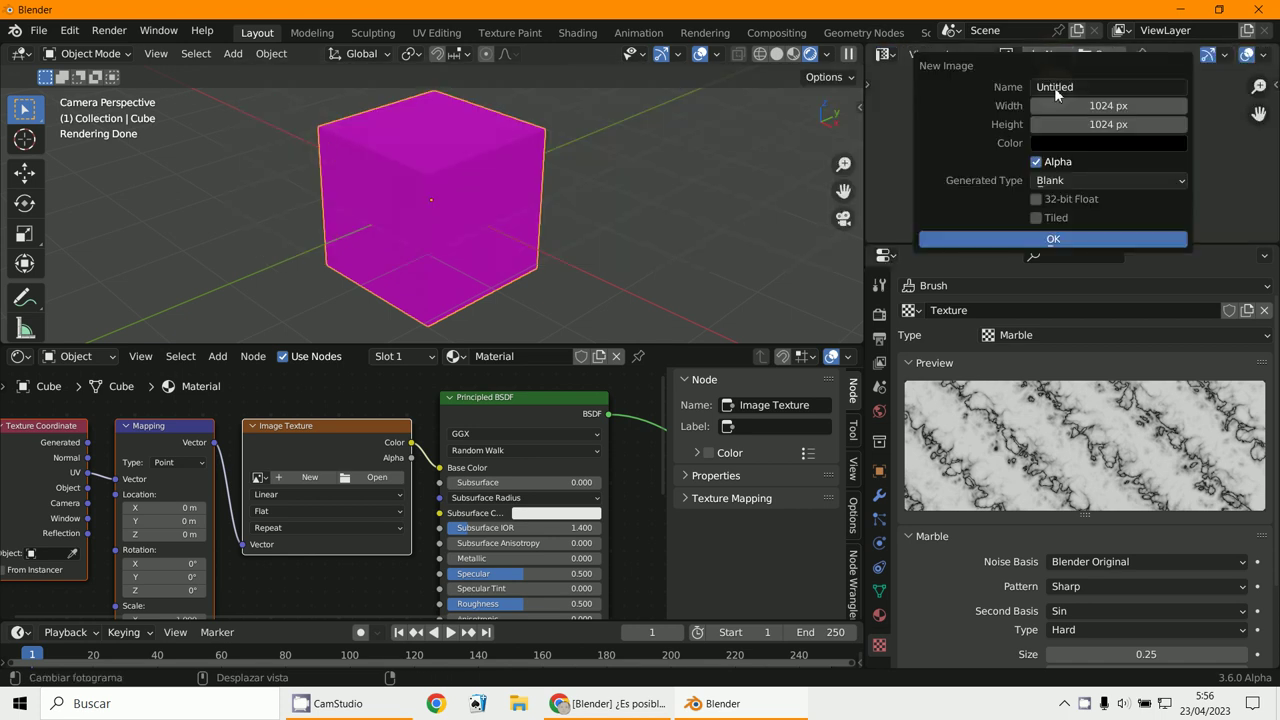
click(1077, 145)
mouse_move(1170, 288)
mouse_down()
mouse_move(1160, 215)
mouse_move(1075, 220)
mouse_up()
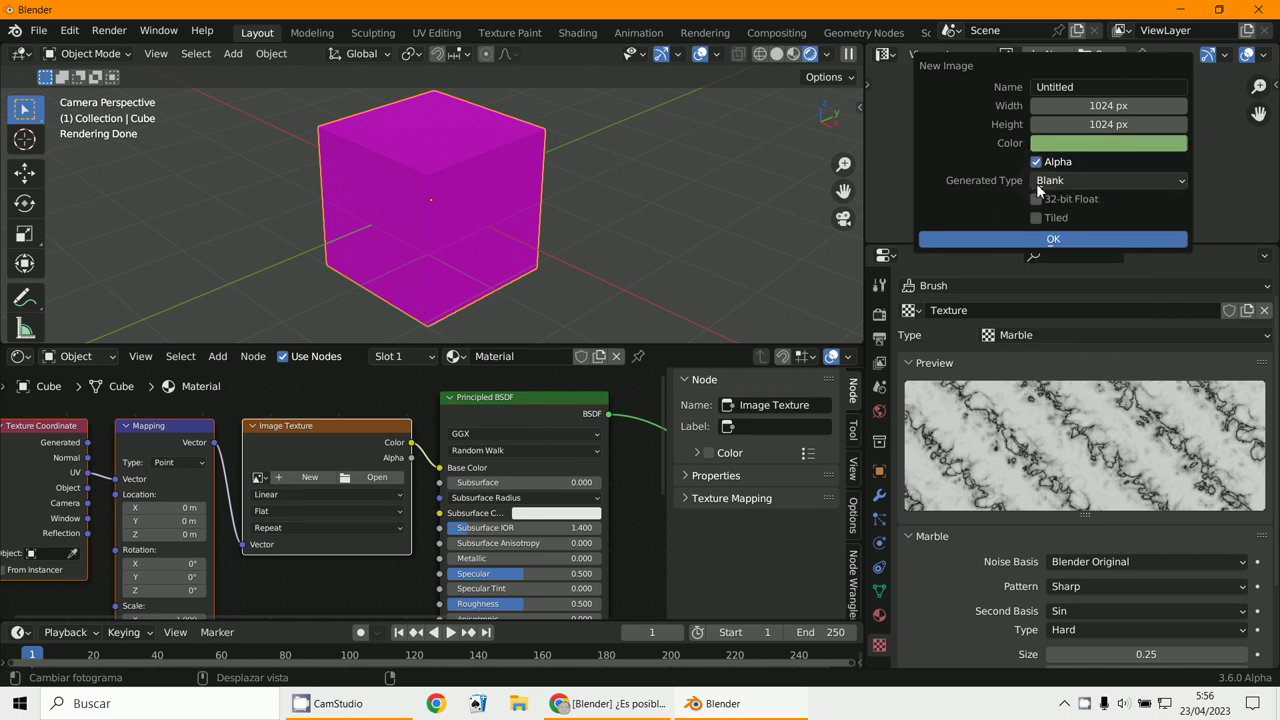
click(1035, 163)
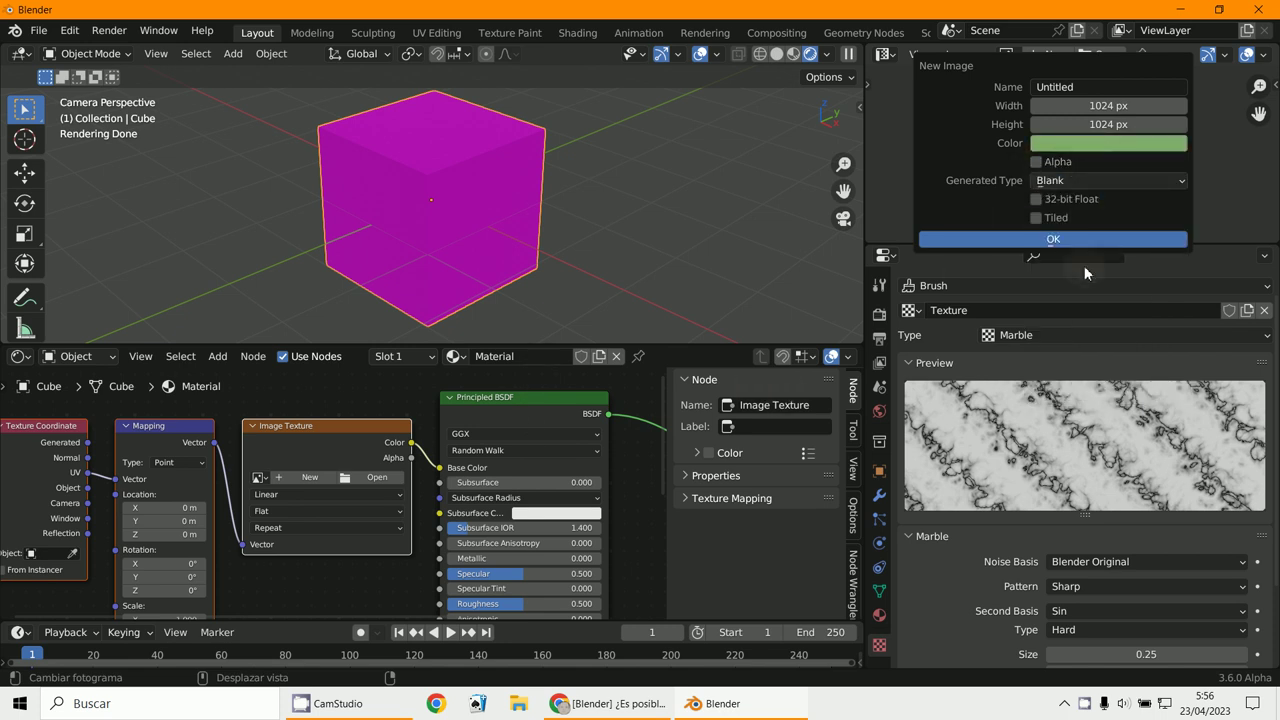
click(1076, 89)
text(dd)
click(1077, 240)
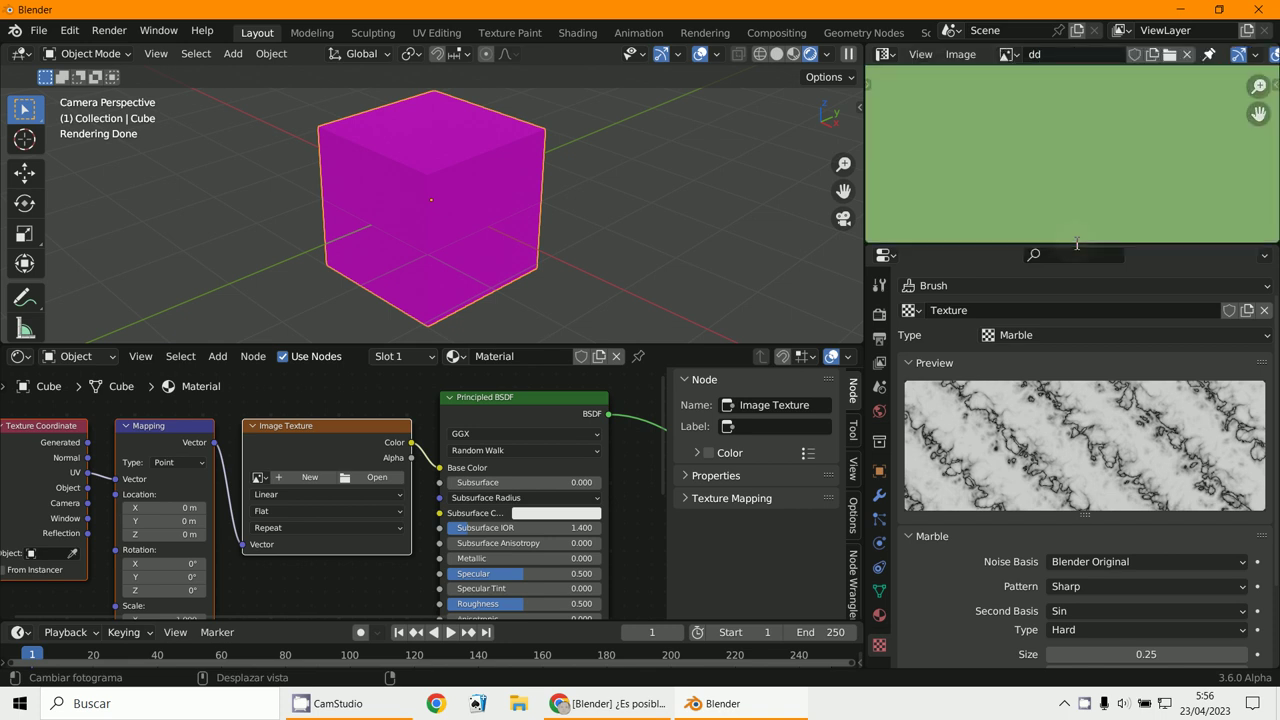
Step: Save the new image as dd.png in the Downloads folder
click(960, 55)
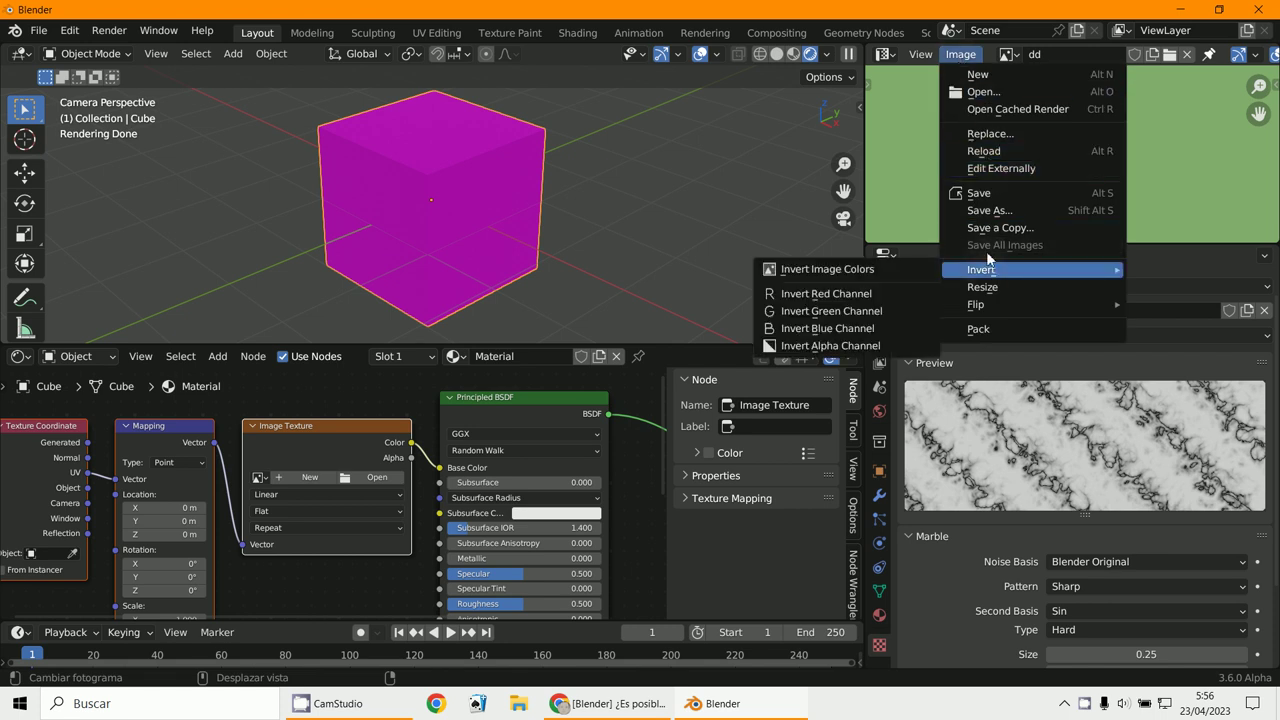
click(990, 211)
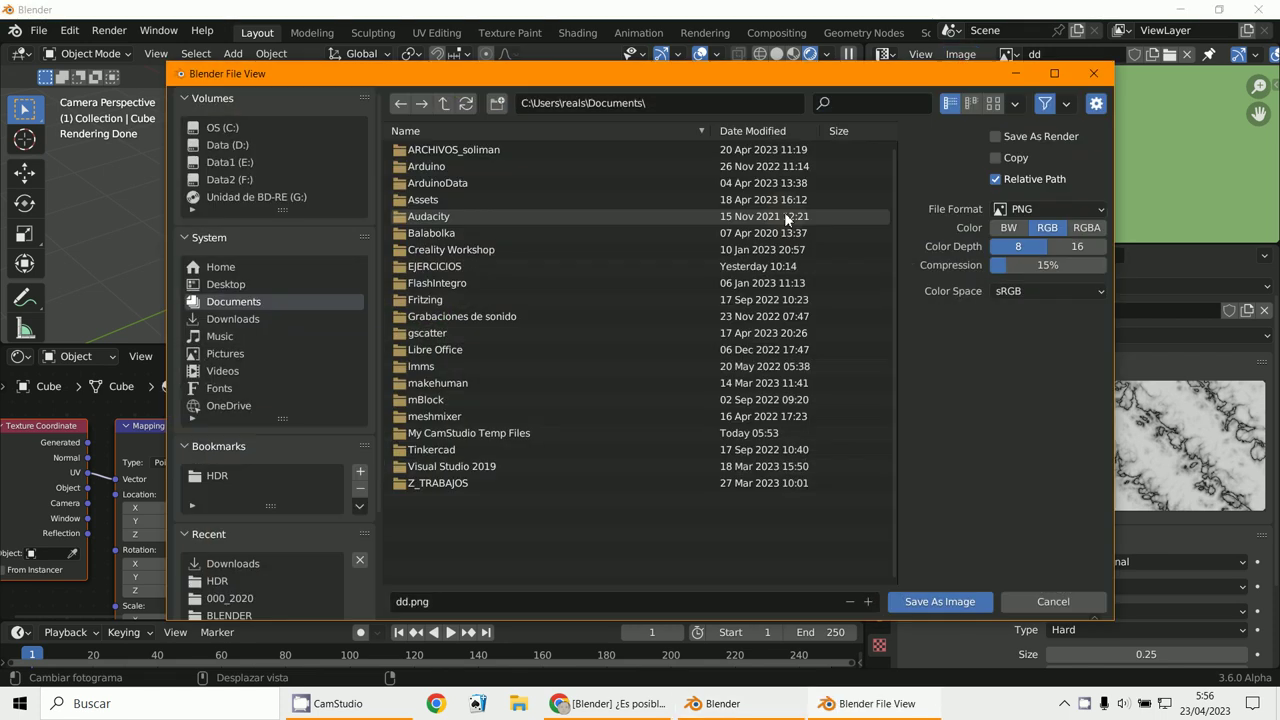
click(258, 319)
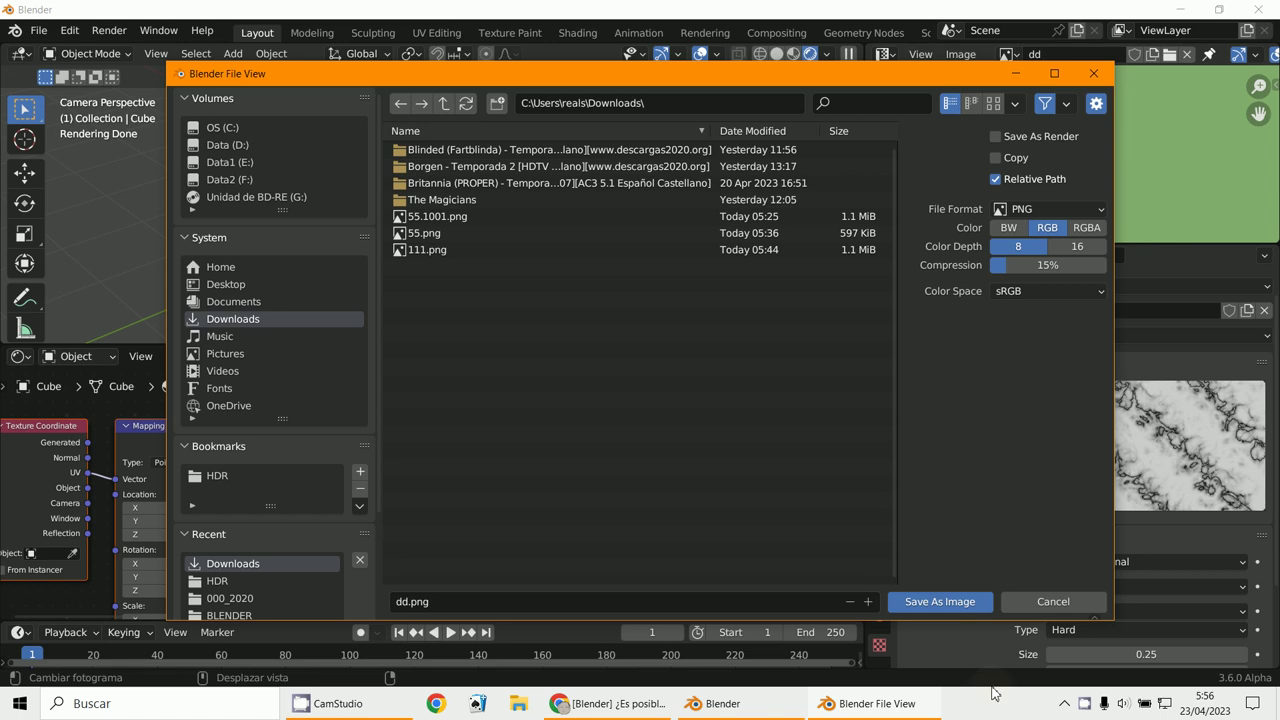
click(942, 603)
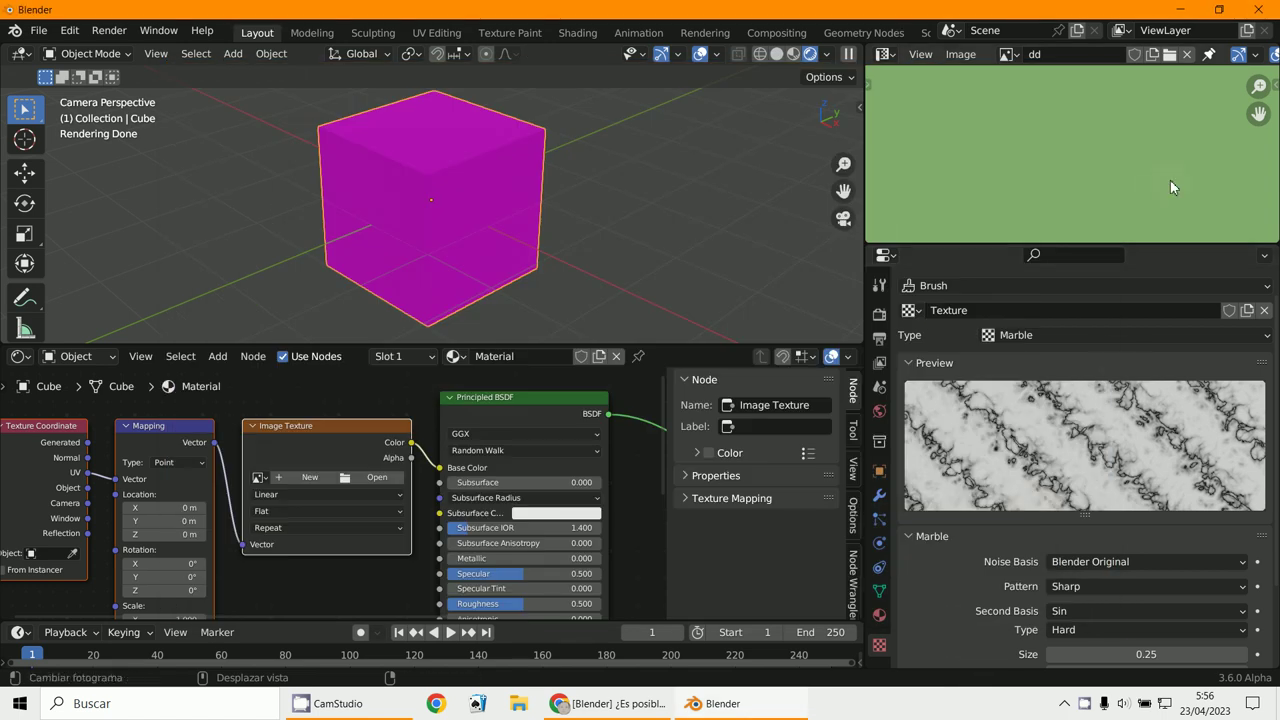
Step: Switch the cube to Edit Mode and bring up the mesh's Object Data properties down to UV Maps
click(89, 54)
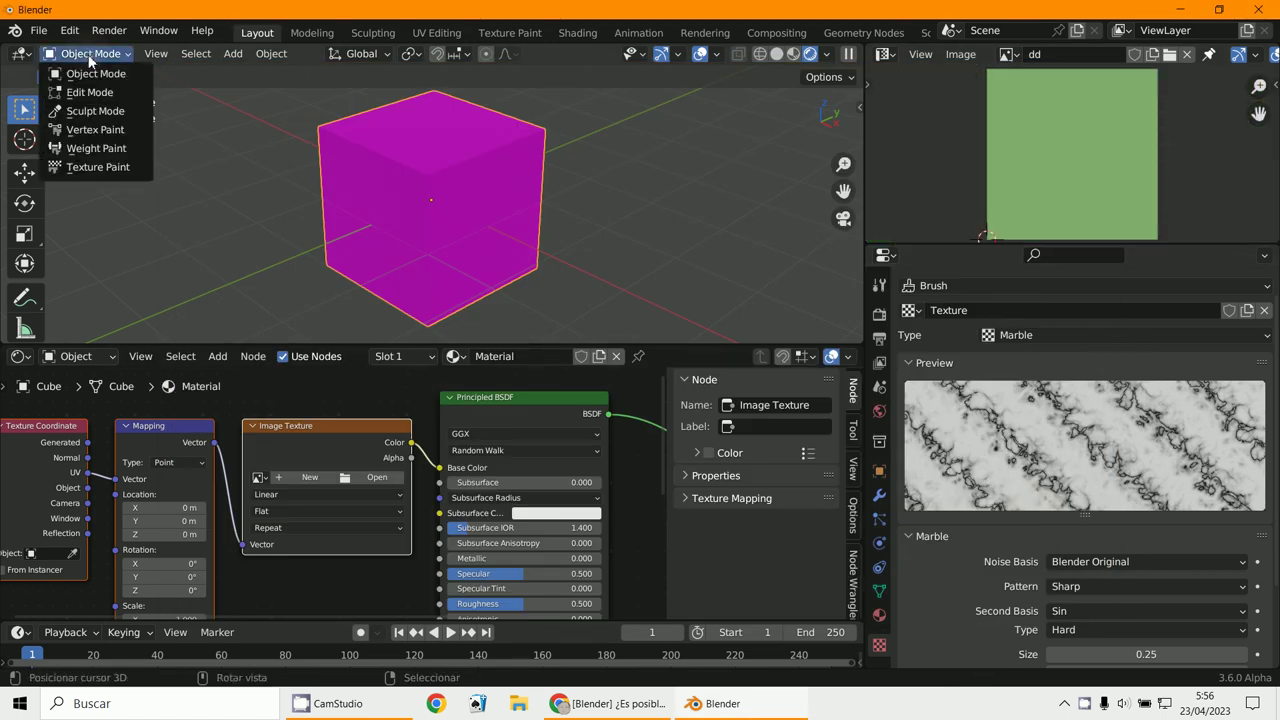
click(89, 92)
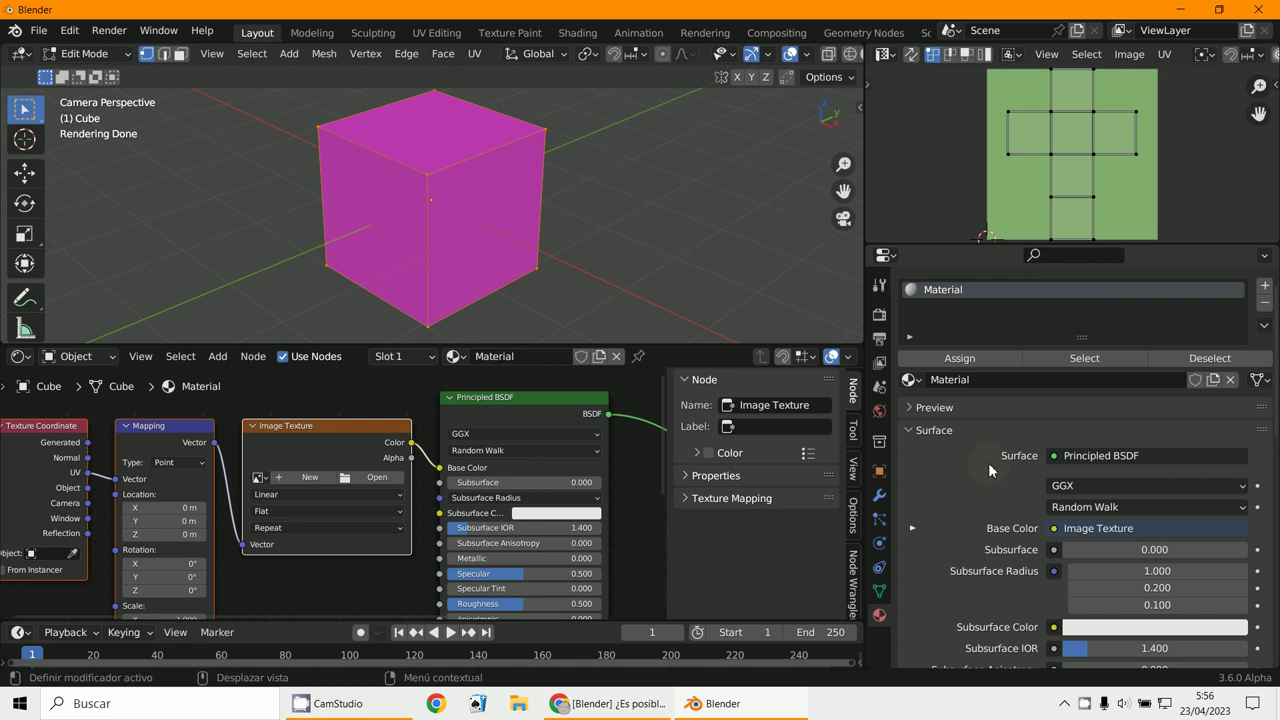
scroll(993, 458, down, 2)
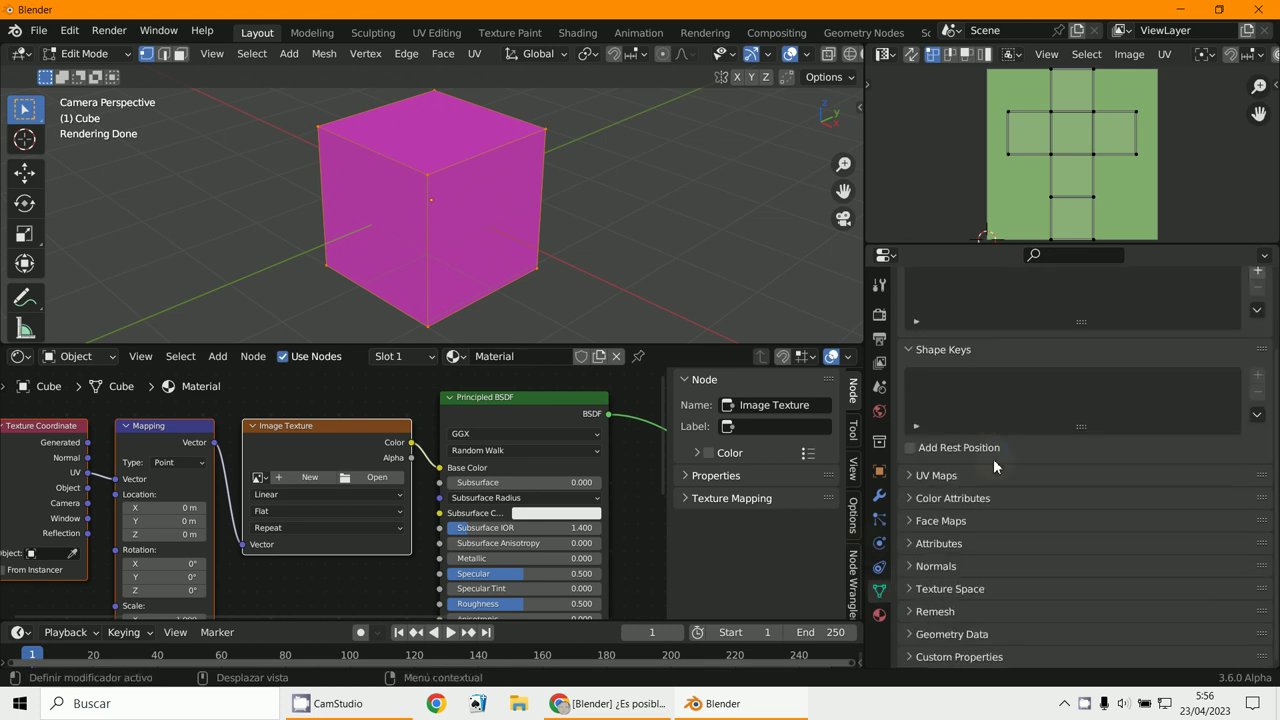
Step: Expand the UV Maps list and remove the cube's existing UVMap entry
click(932, 477)
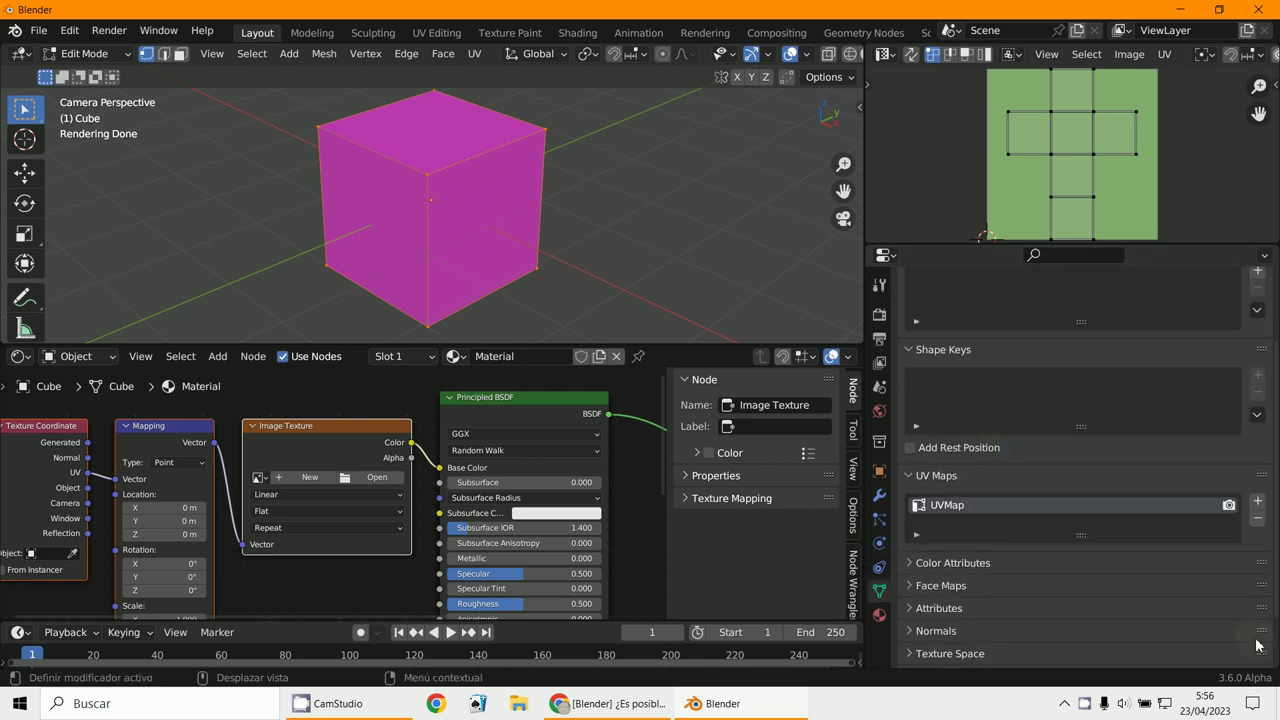
click(1257, 518)
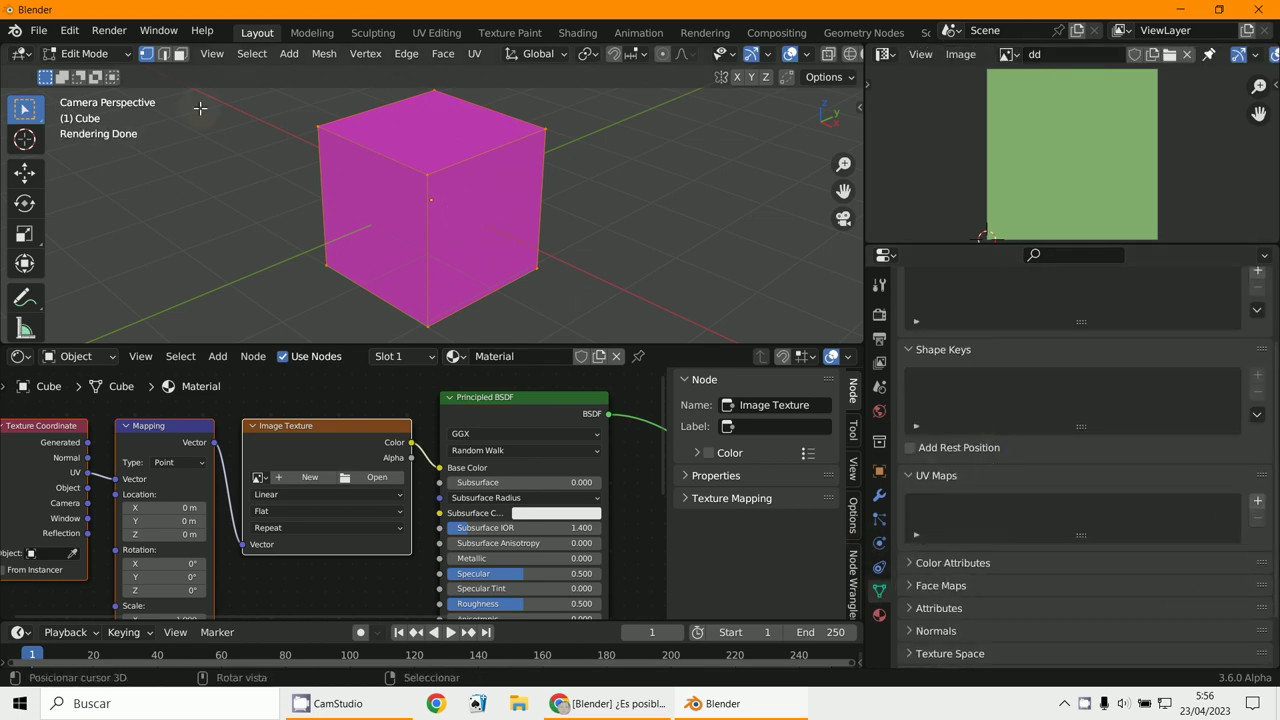
click(85, 53)
click(292, 116)
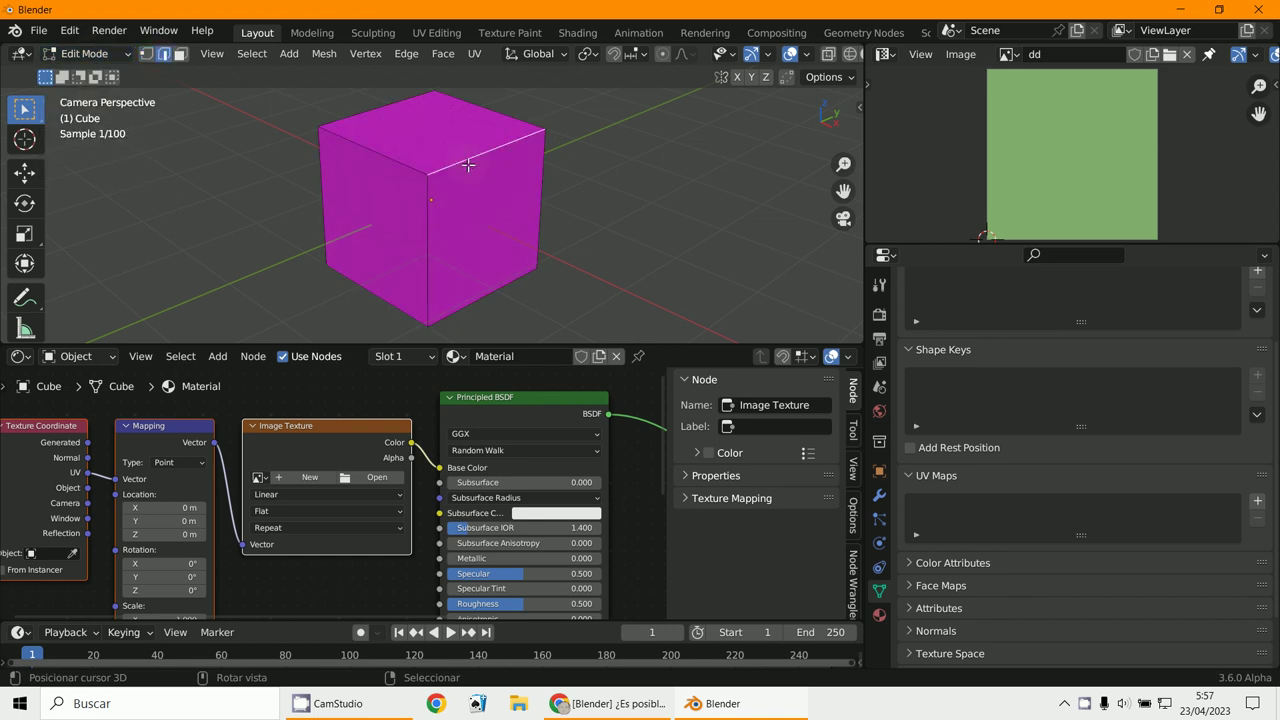
Step: In edge selection, select the cube's edges around the mesh and mark them as seams
shift+click(468, 165)
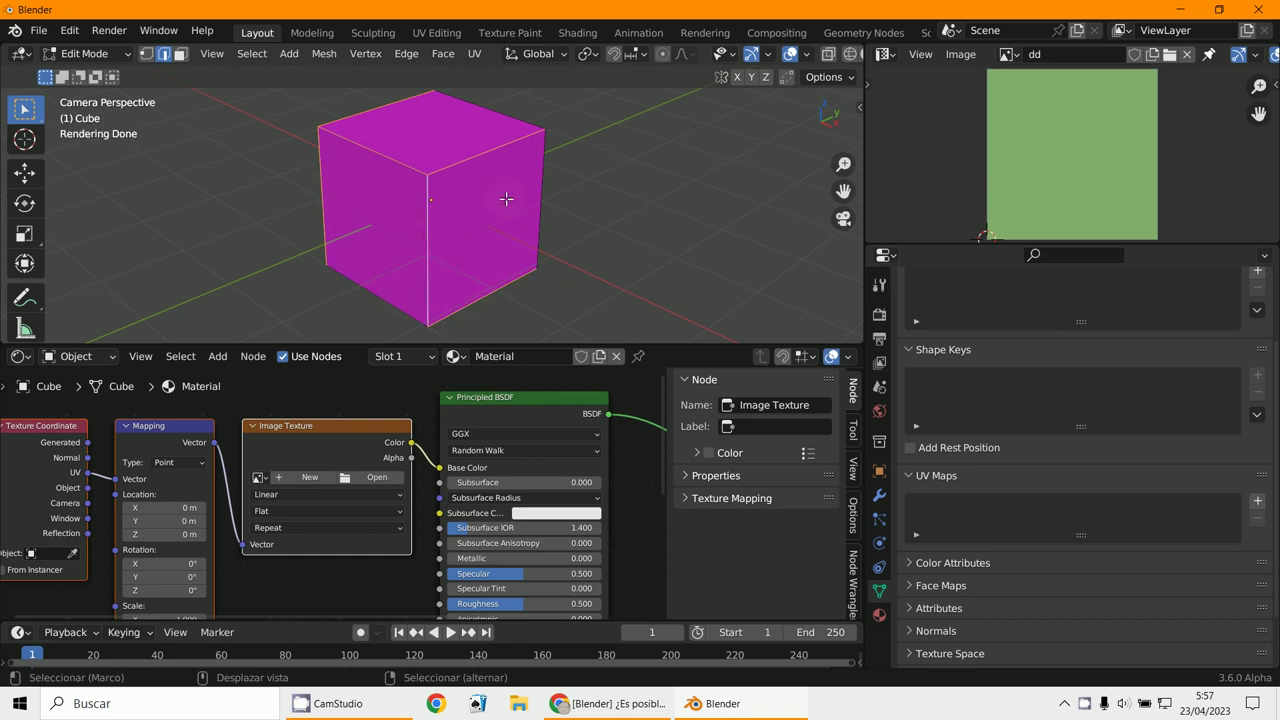
mouse_move(420, 277)
middle_down()
mouse_move(531, 271)
mouse_move(440, 266)
middle_up()
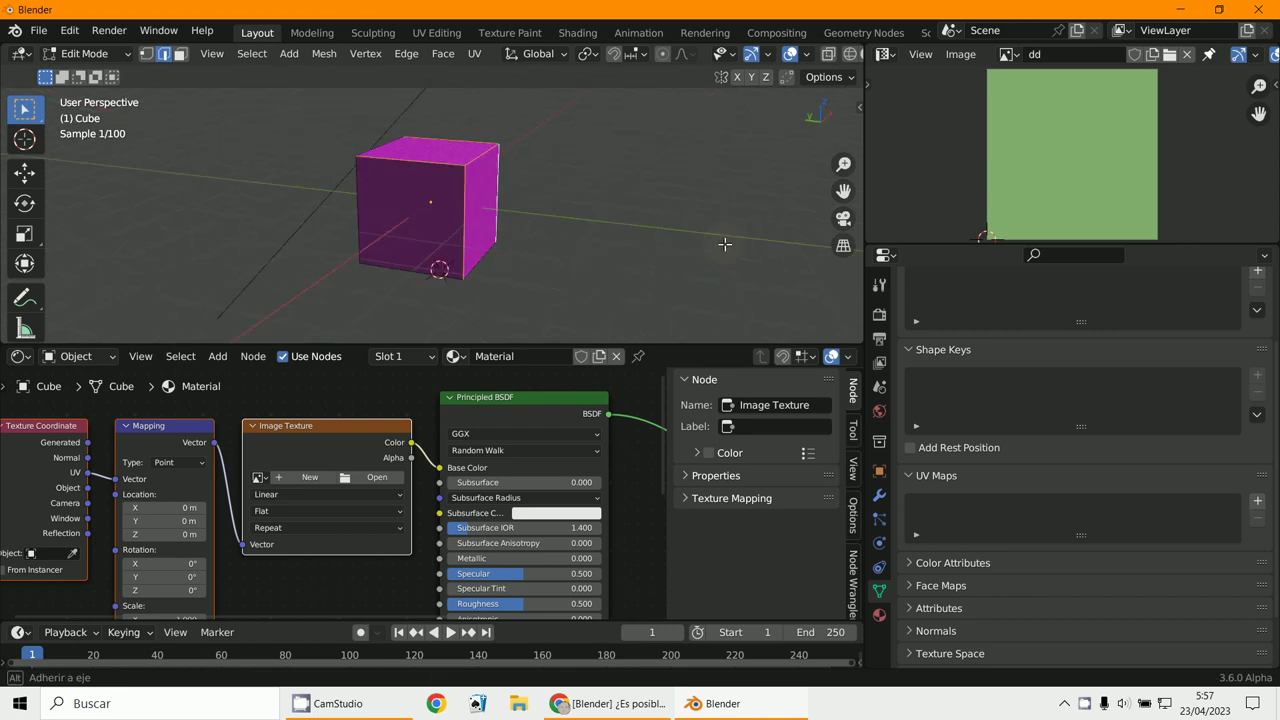
middle_drag(506, 240, 467, 210)
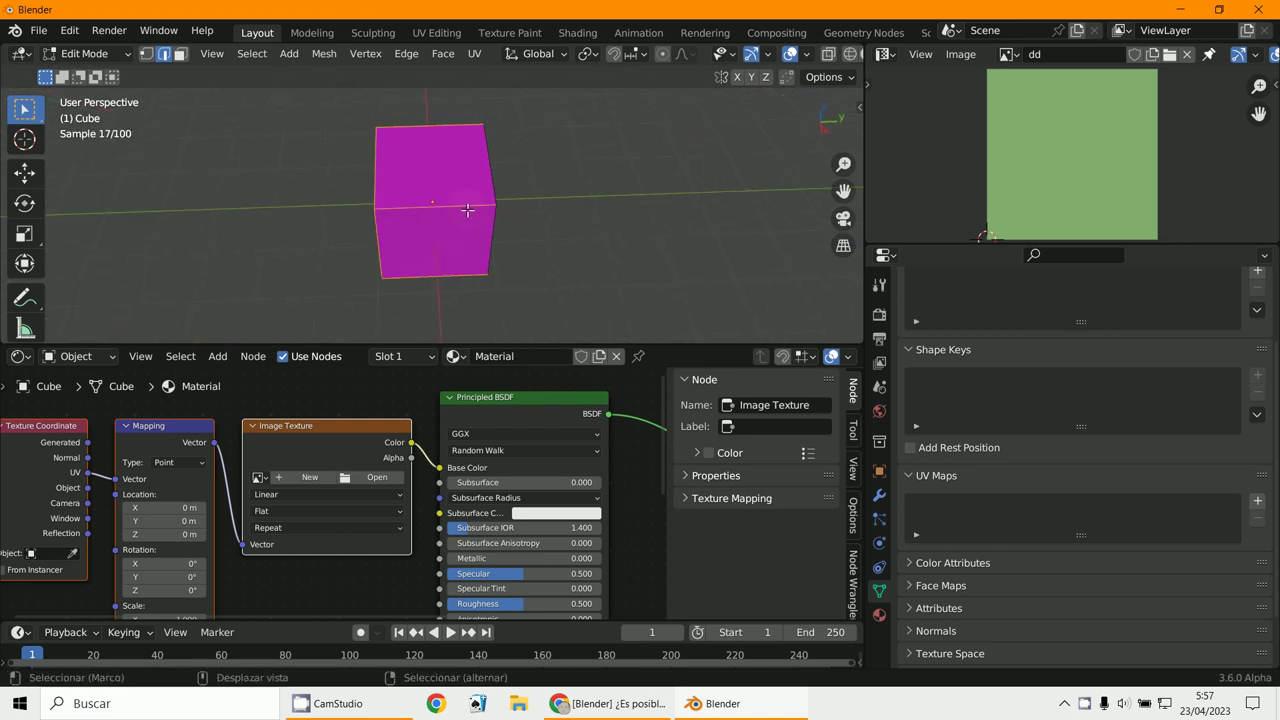
key(ctrl+e)
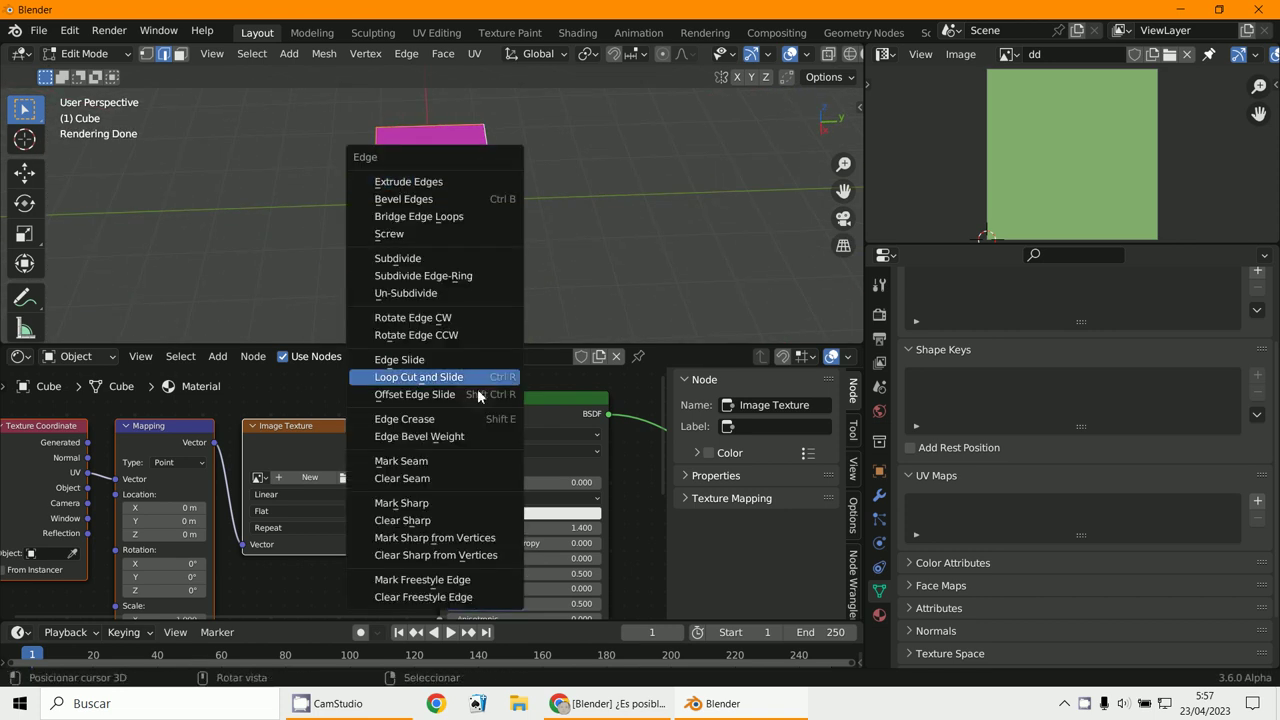
click(458, 461)
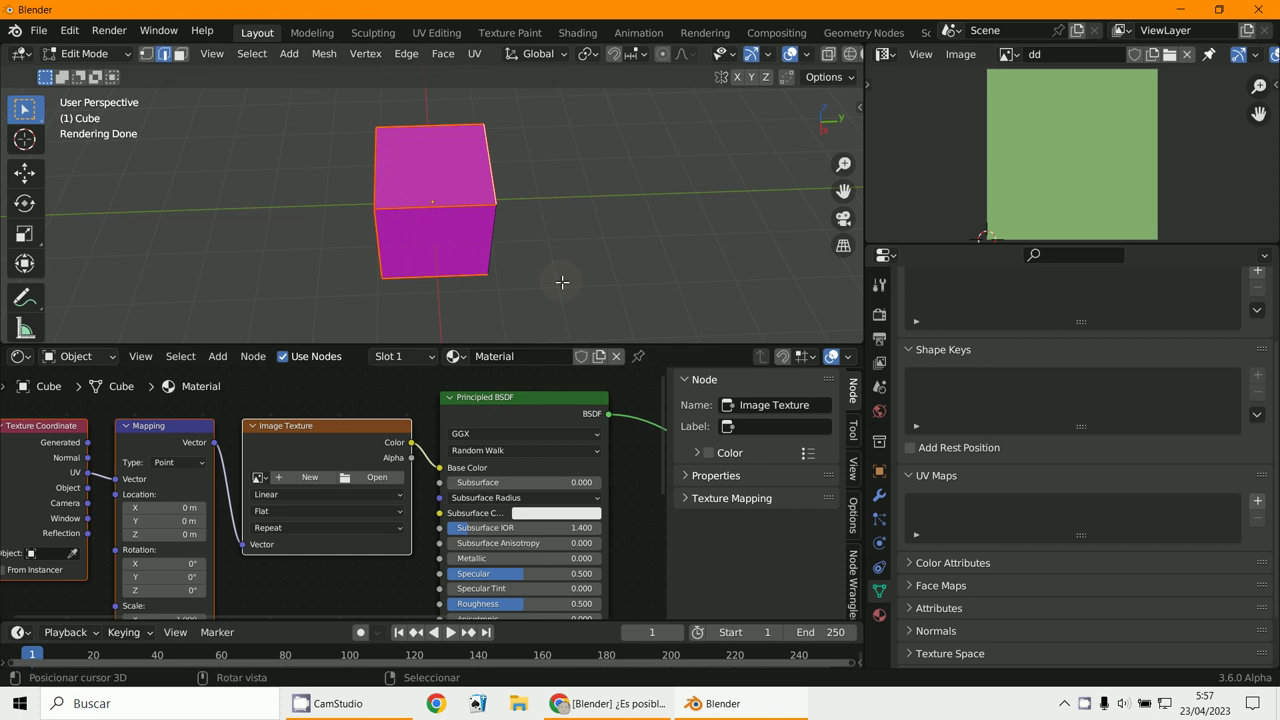
Step: Unwrap all of the cube's faces with the standard Unwrap operation to generate a new UV map
key(u)
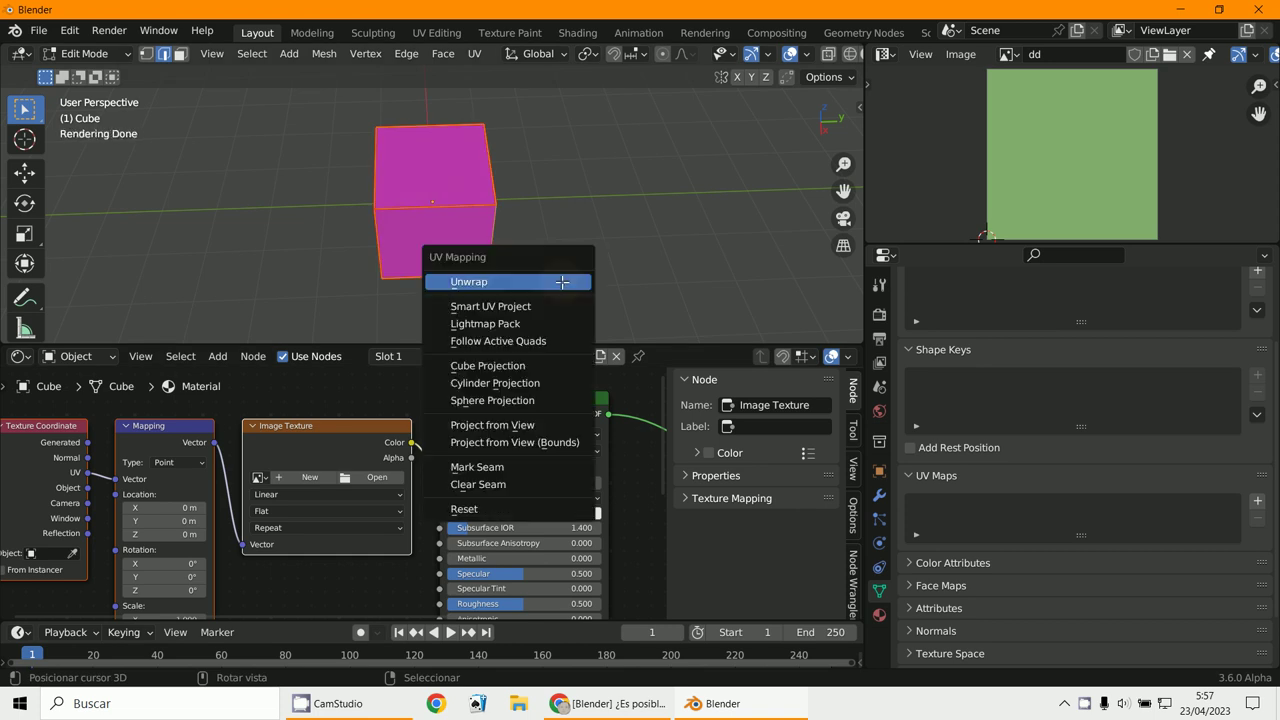
click(562, 283)
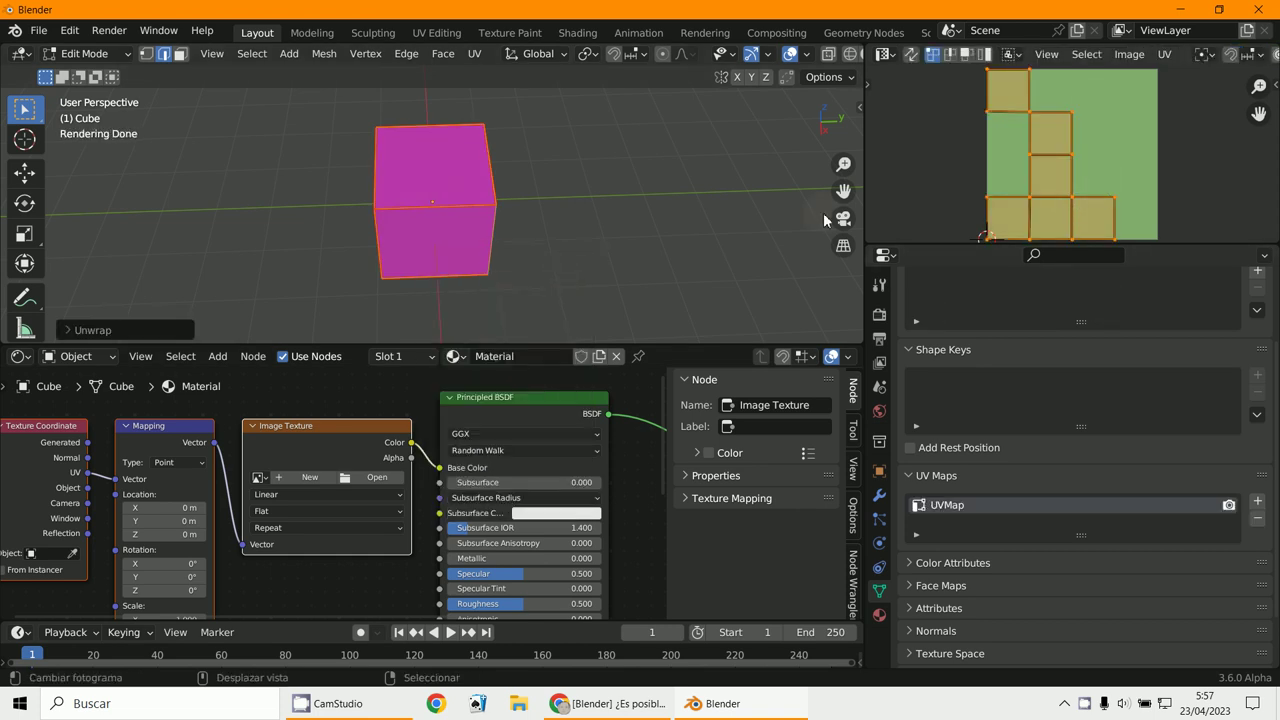
middle_drag(455, 264, 420, 220)
scroll(424, 222, up, 1)
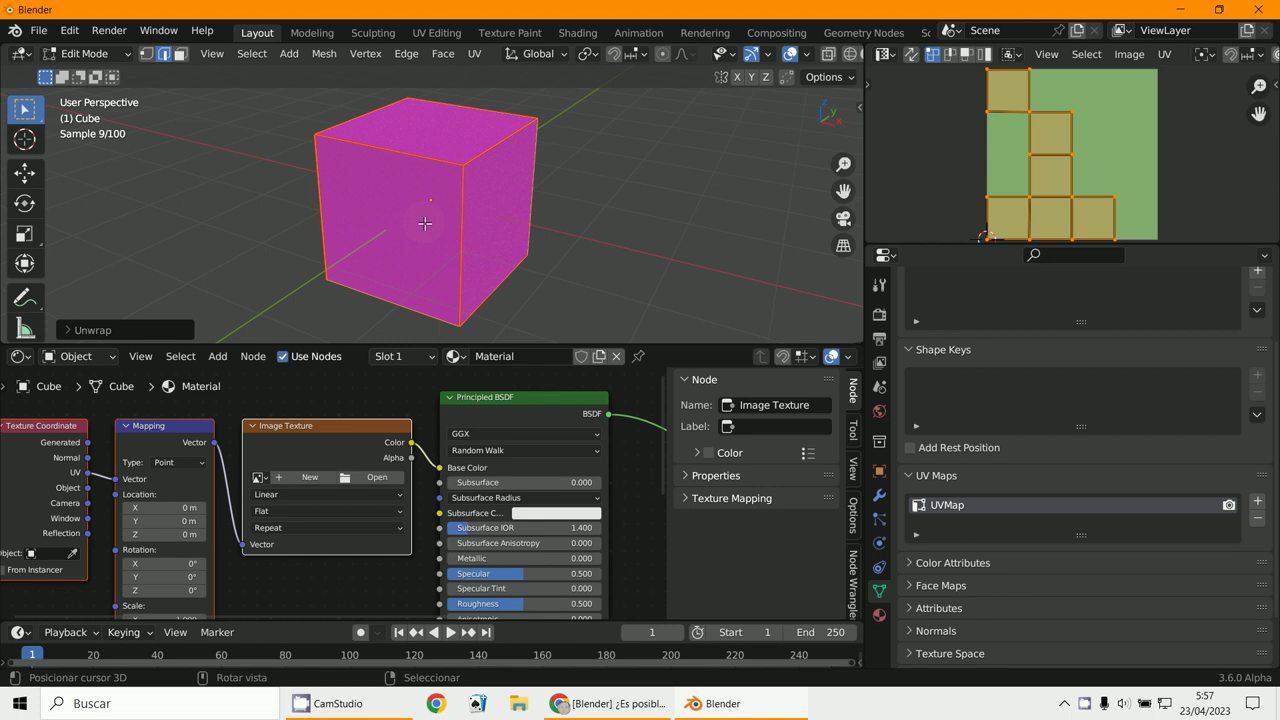
scroll(559, 532, down, 3)
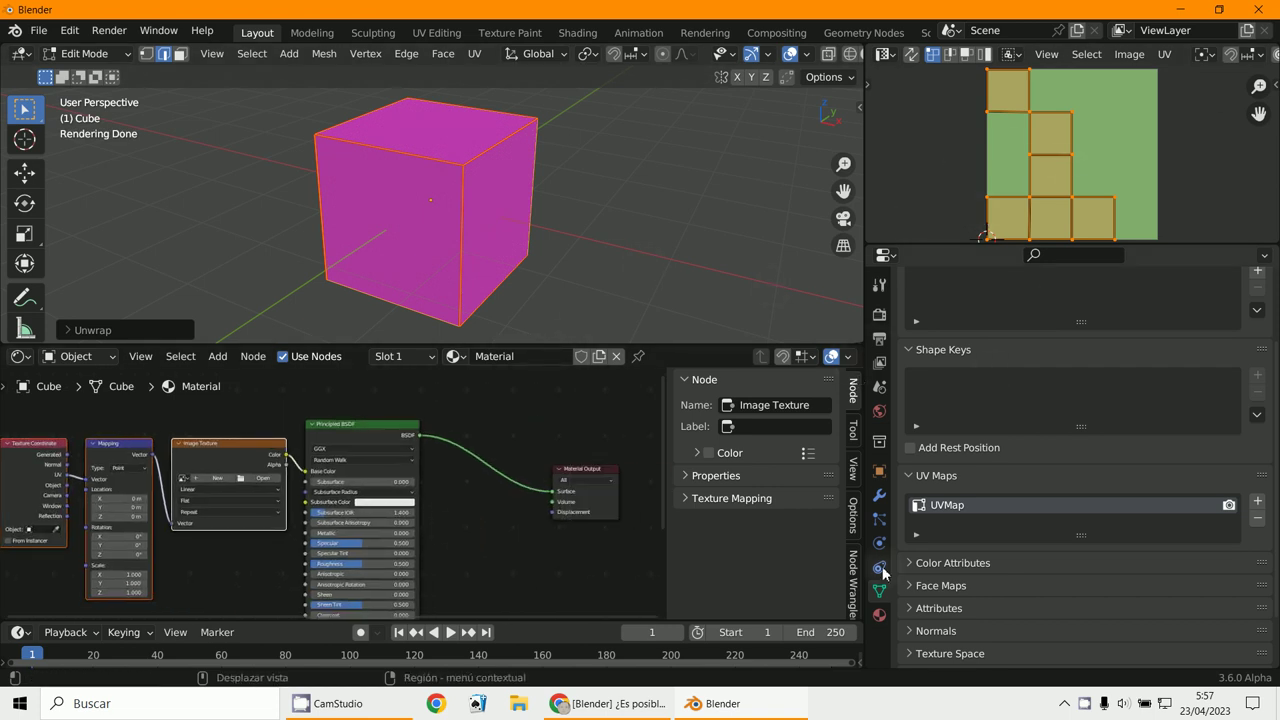
Step: Return the cube to Object Mode and show the marble texture's properties
click(64, 56)
click(80, 75)
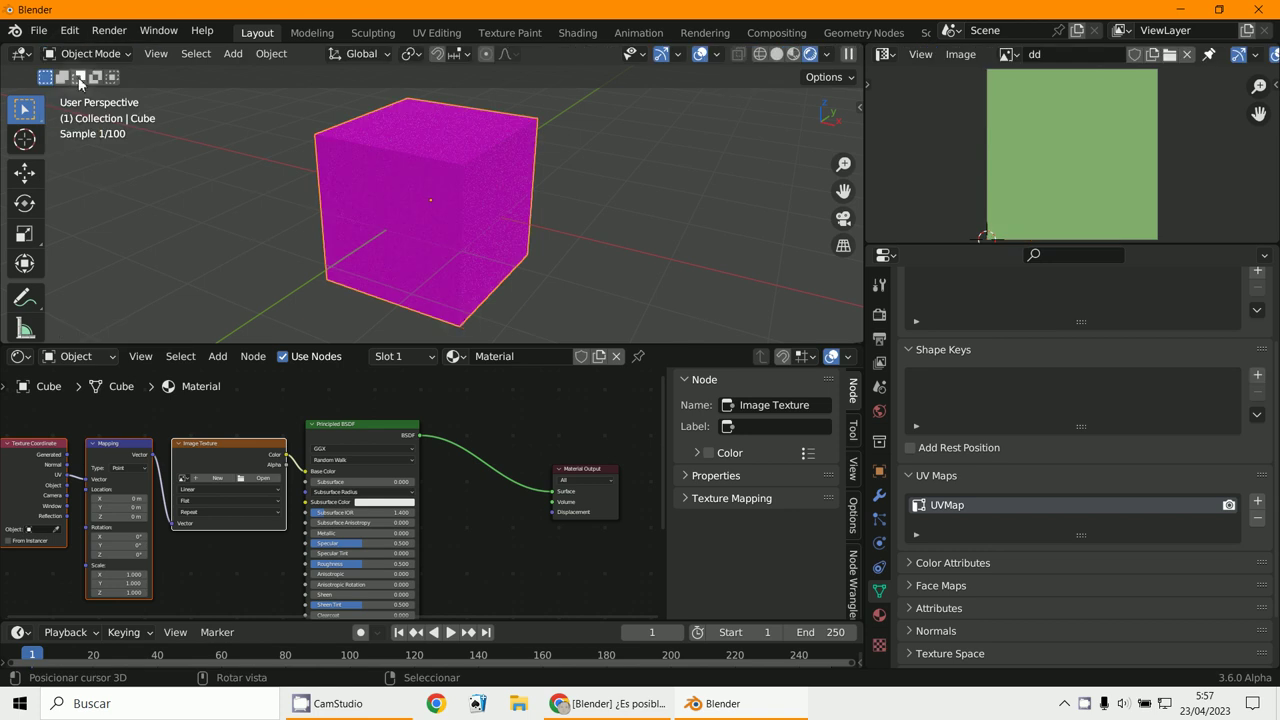
click(874, 646)
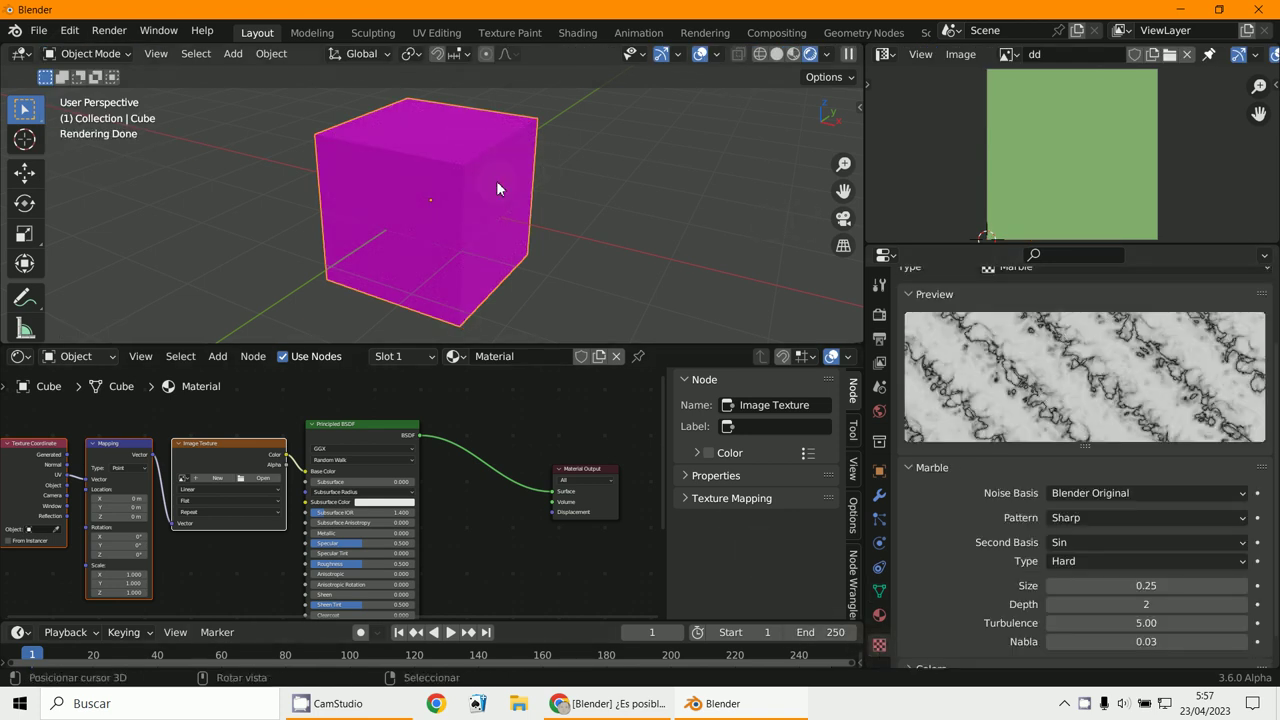
Step: Show the active tool settings beside an enlarged 3D viewport and switch the cube to Texture Paint mode
key(n)
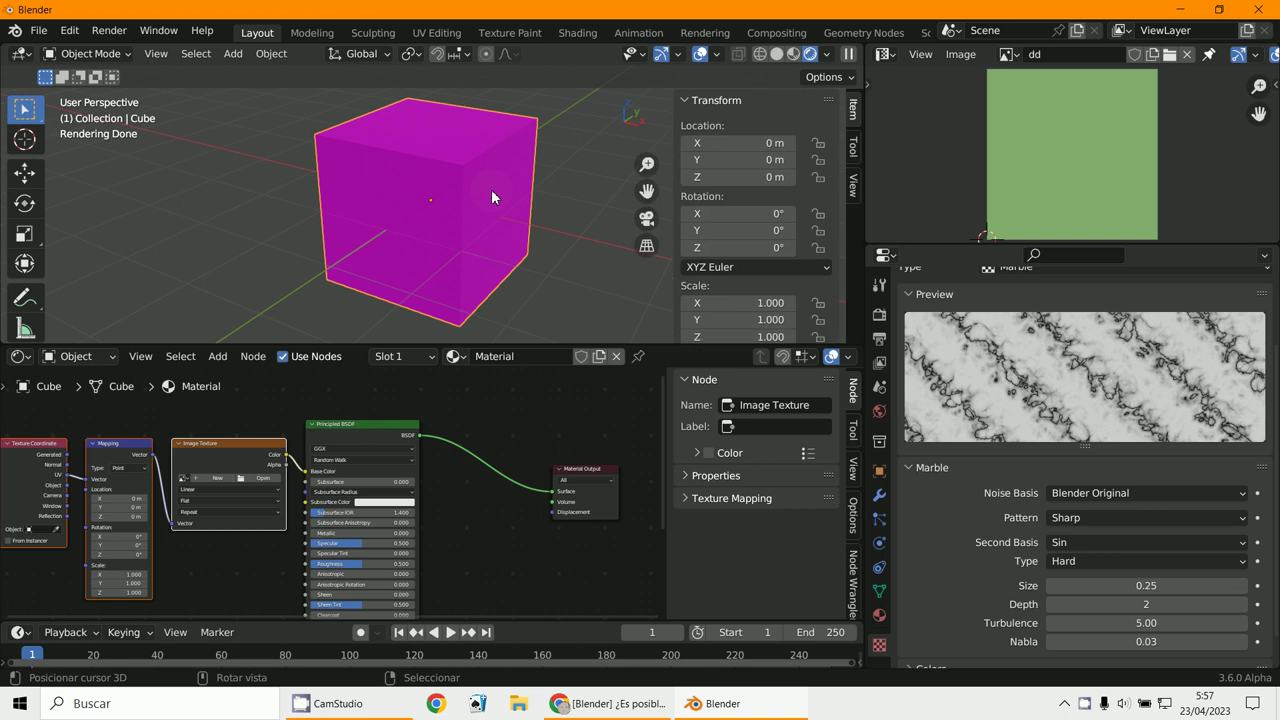
click(854, 152)
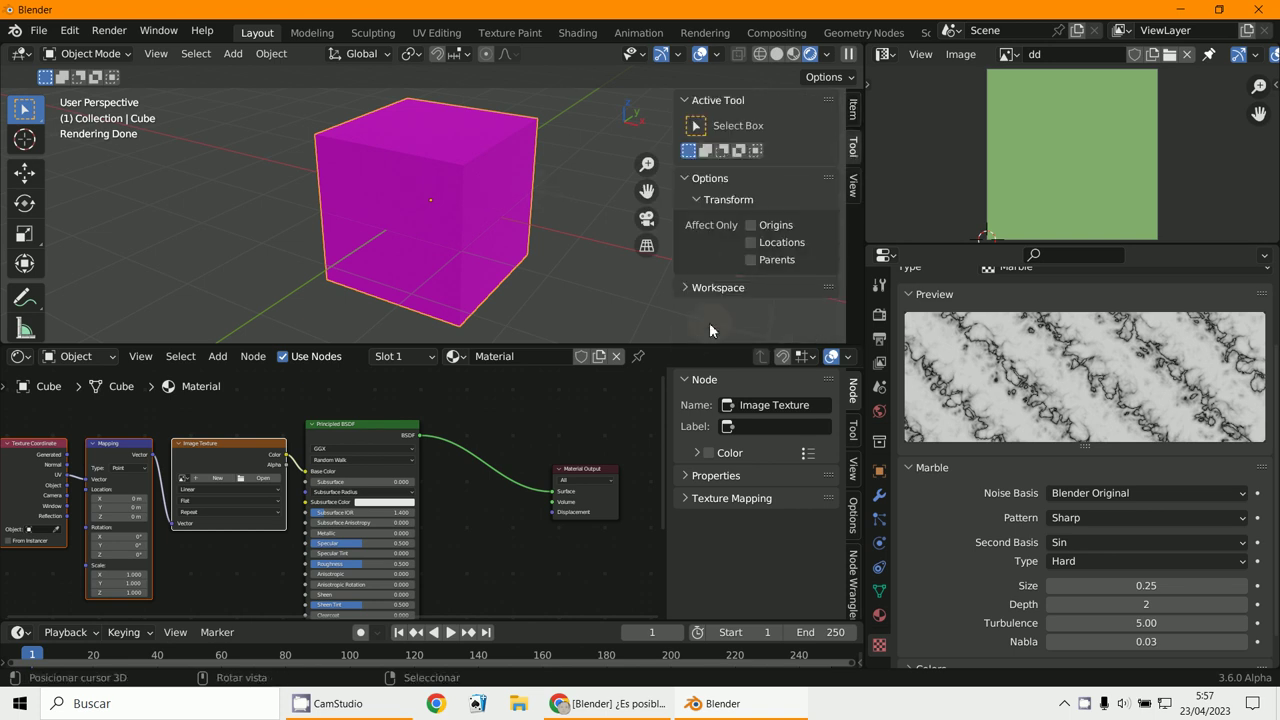
drag(690, 344, 690, 510)
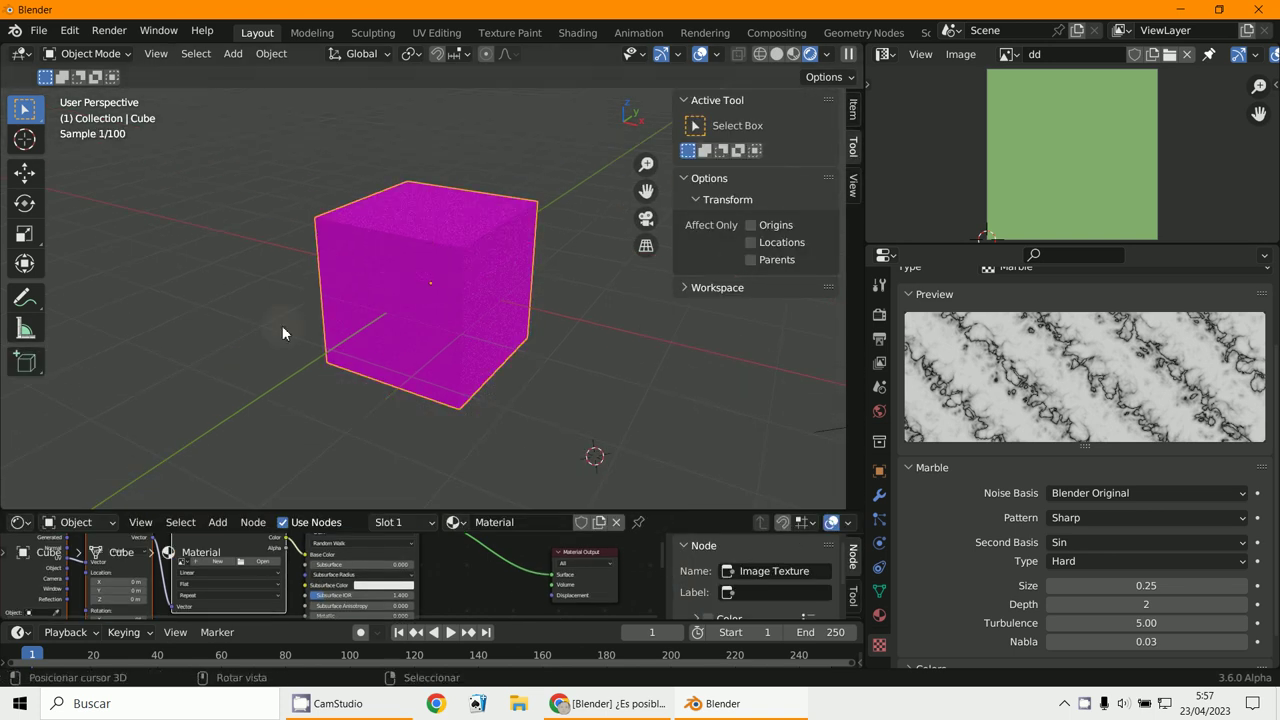
click(89, 54)
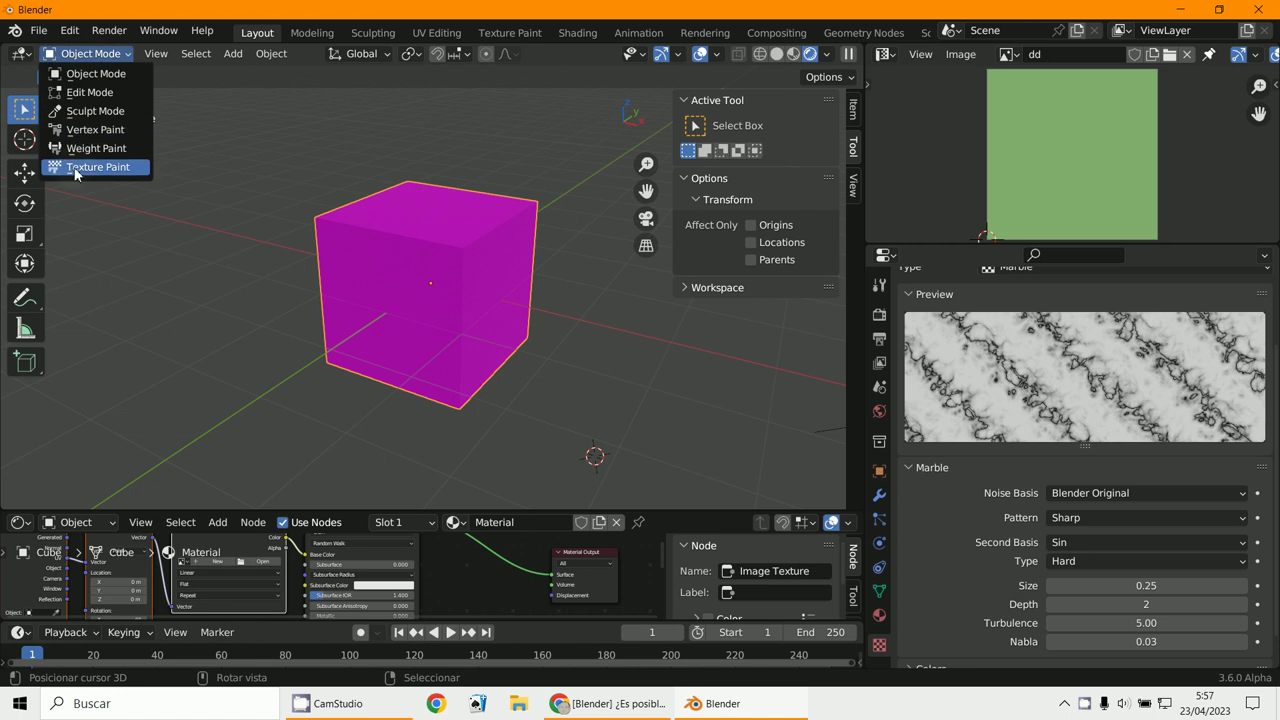
click(110, 168)
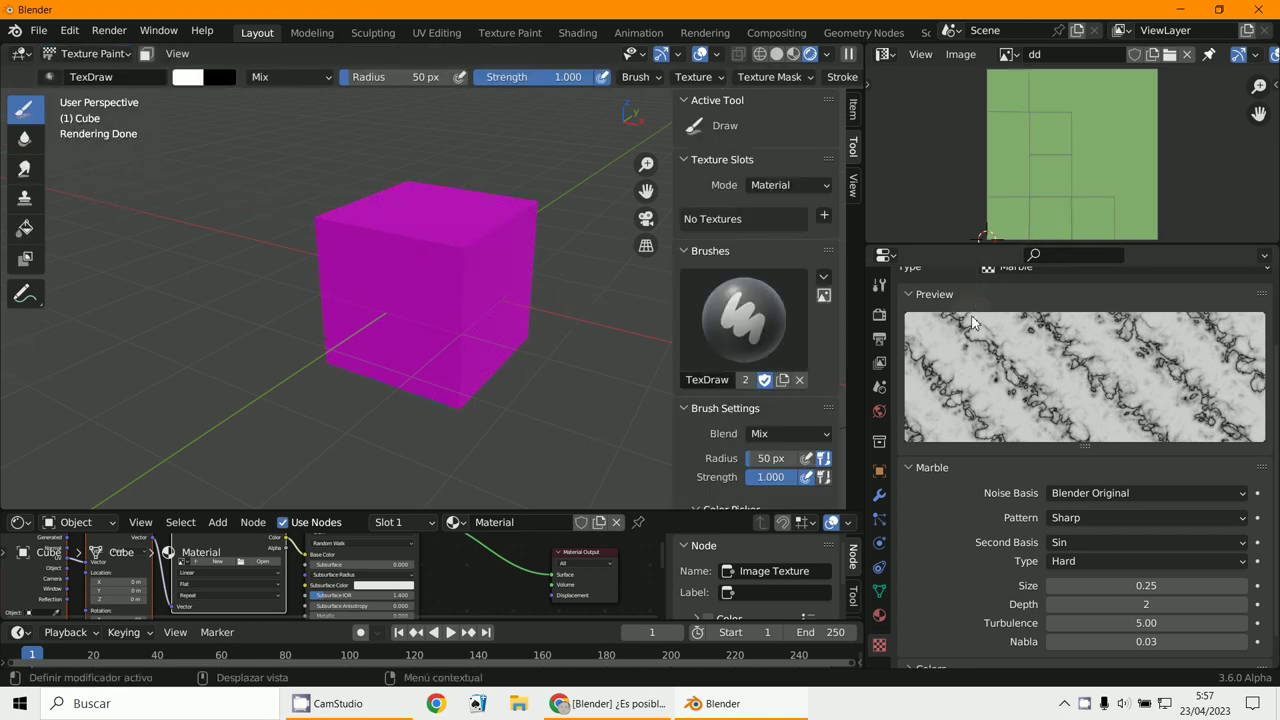
Step: Rename the marble brush texture as Texture1
scroll(972, 321, up, 3)
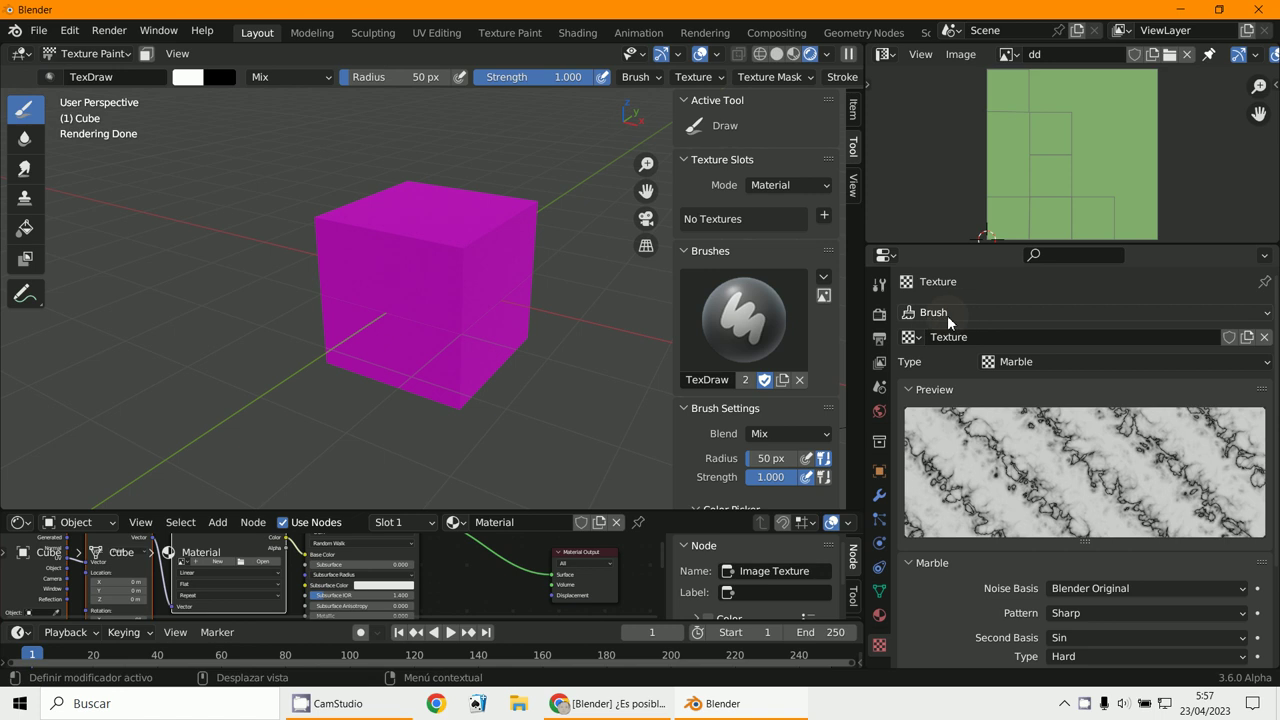
click(975, 337)
click(1048, 364)
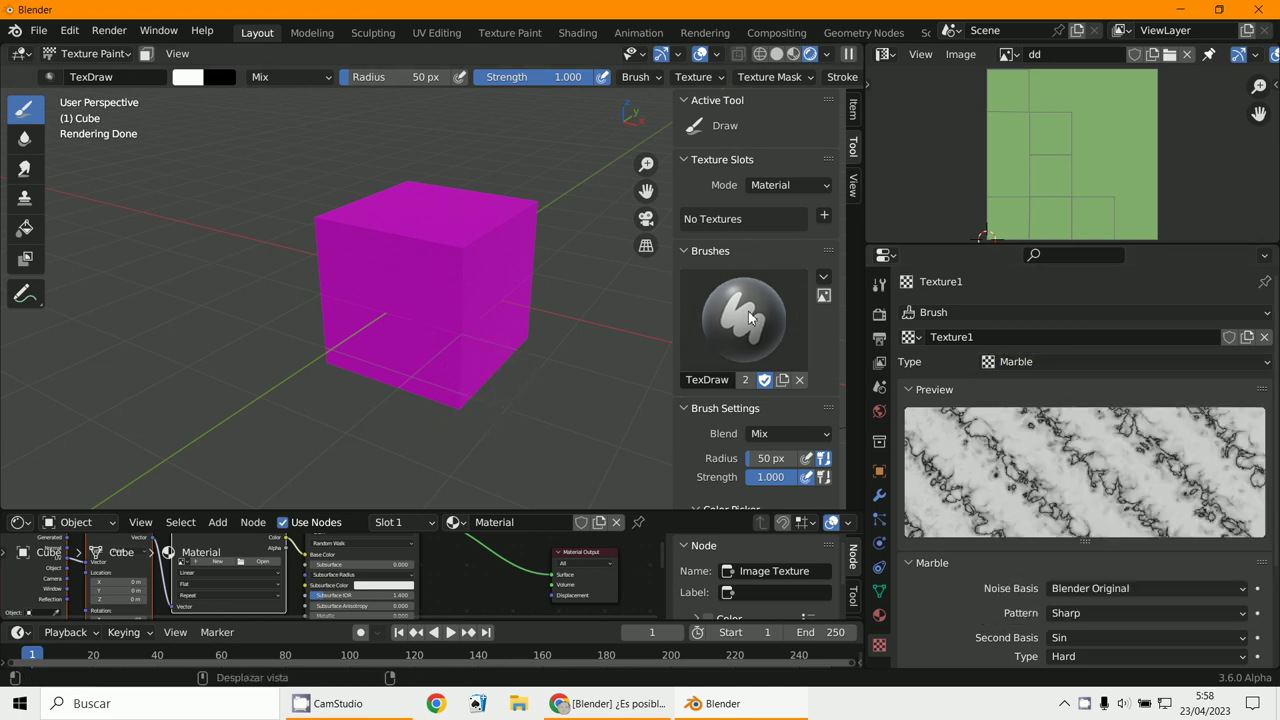
Step: Set the TexDraw brush's primary paint colour to orange-red with the colour wheel
scroll(775, 315, down, 2)
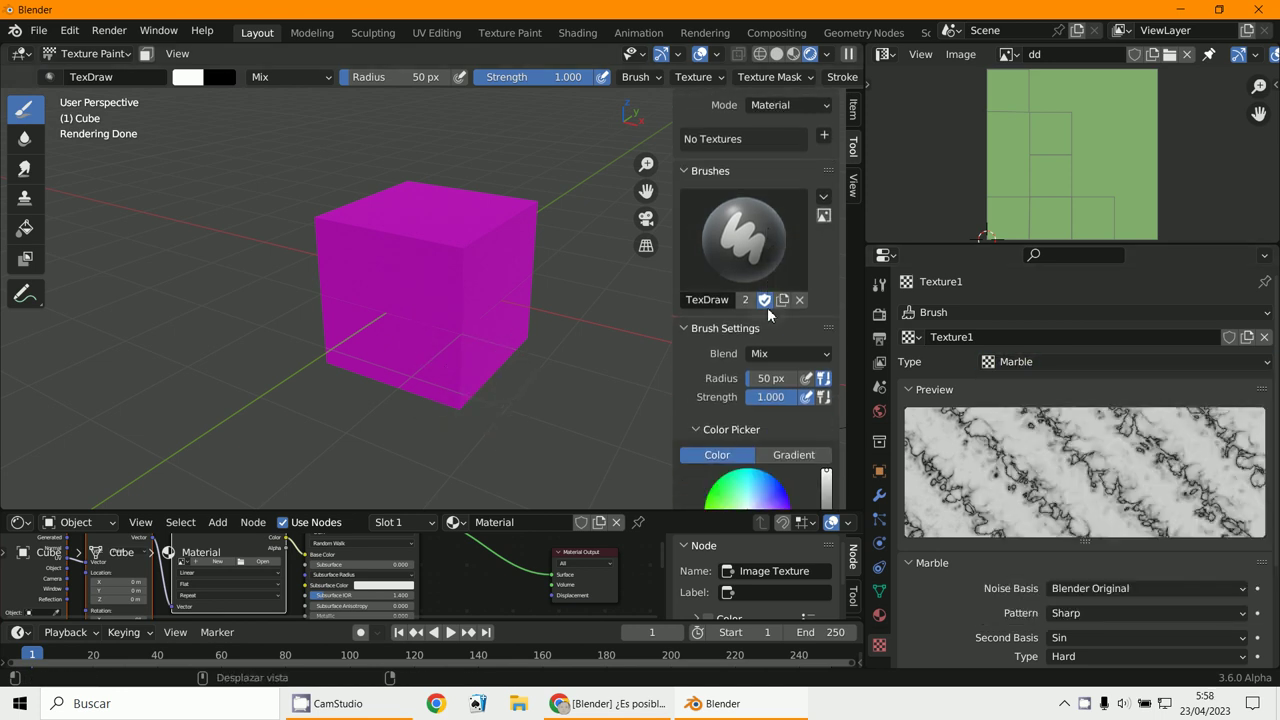
click(762, 262)
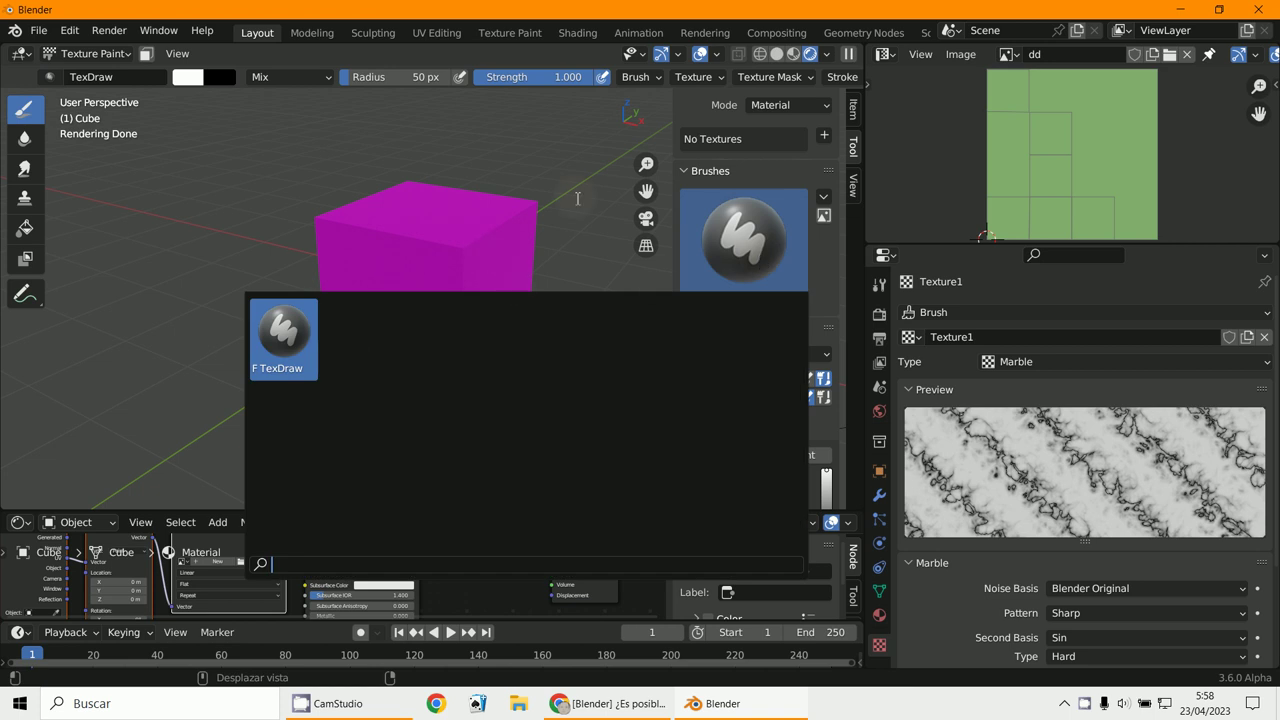
scroll(755, 325, down, 8)
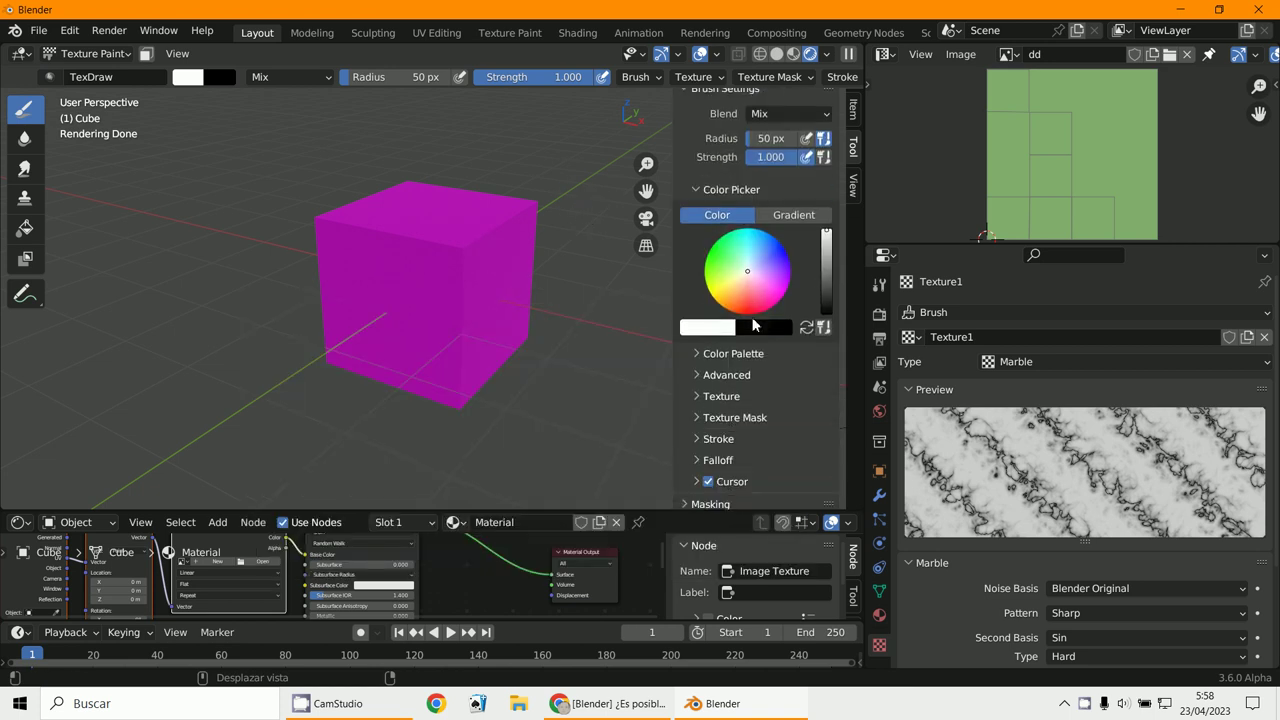
mouse_move(750, 288)
mouse_down()
mouse_move(730, 280)
mouse_move(743, 311)
mouse_up()
scroll(712, 329, down, 2)
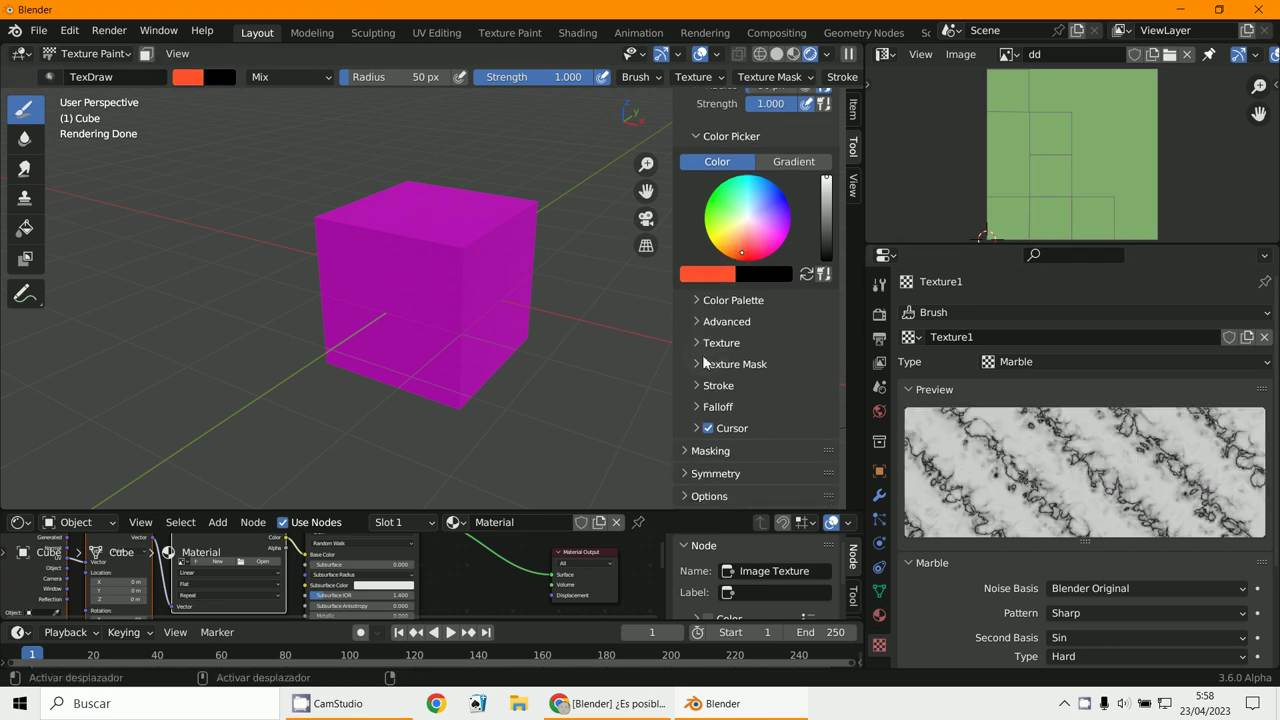
Step: Expand the brush's Texture settings and choose the marble texture Texture1 for the brush
click(697, 344)
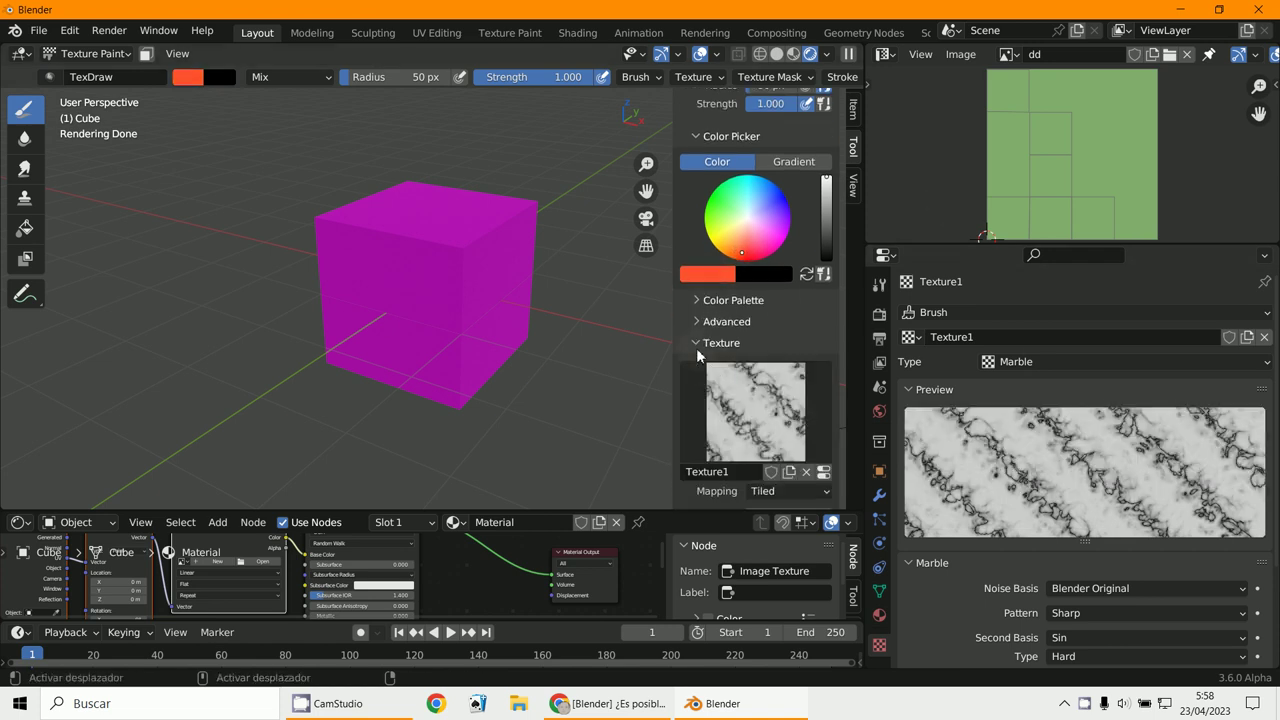
click(756, 409)
click(317, 150)
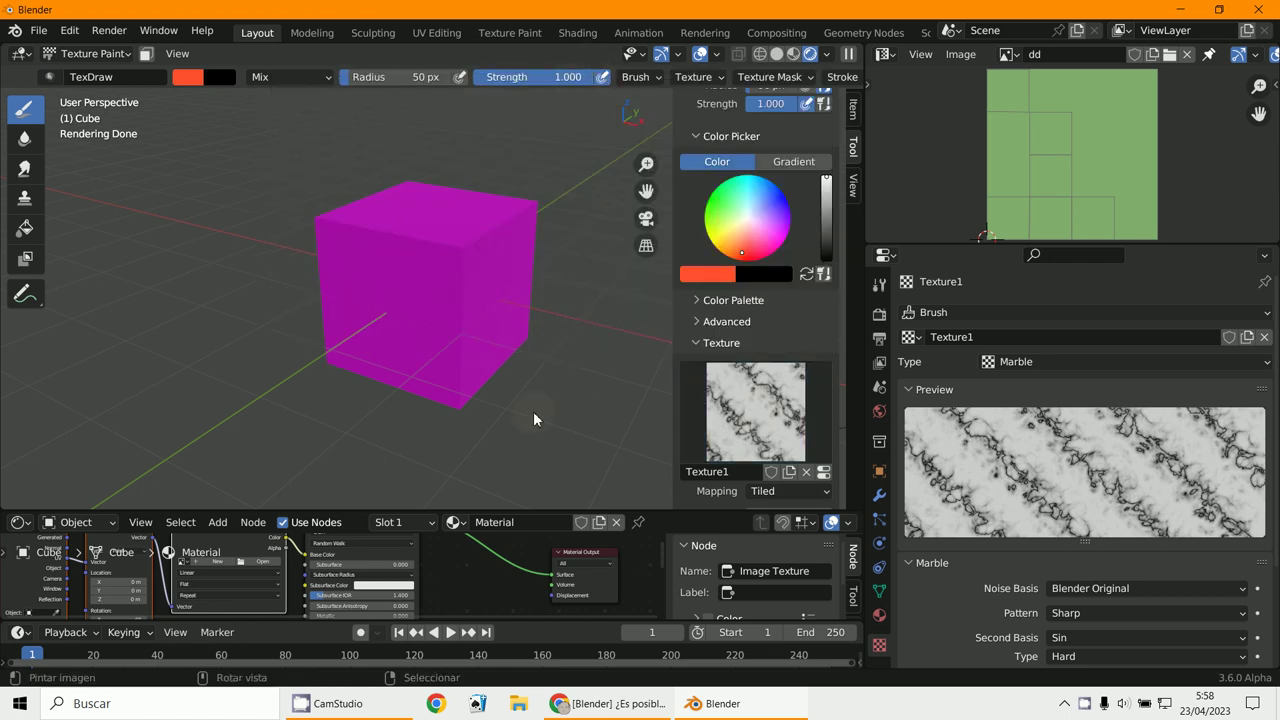
Step: Set the brush strength to 0.604 and its radius to 127 px, and try painting on the cube
key(shift+f)
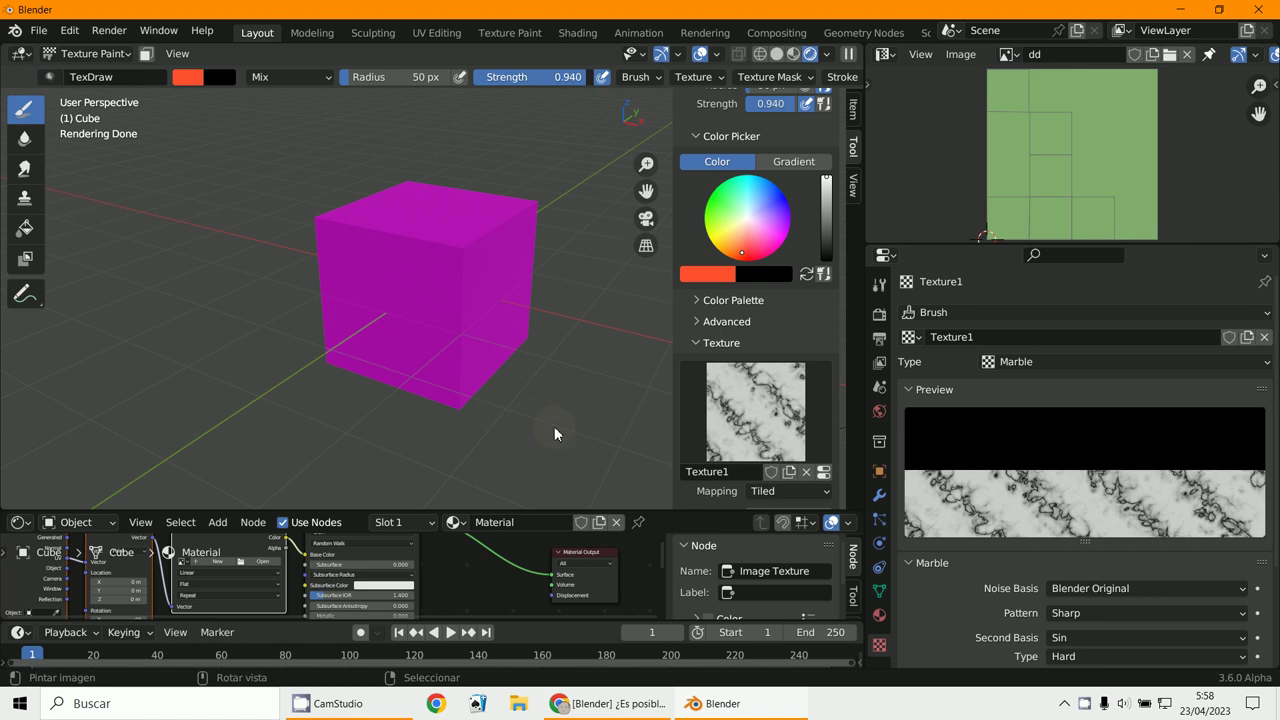
click(517, 277)
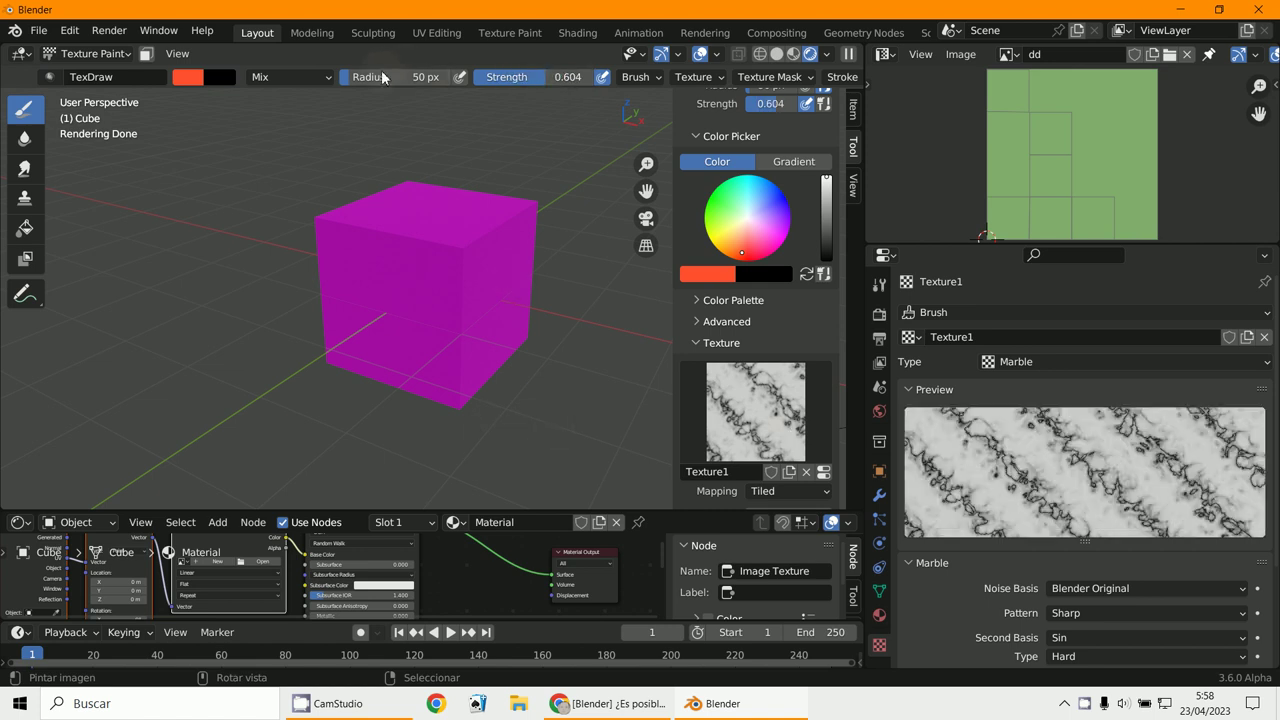
mouse_move(366, 77)
mouse_down()
mouse_move(354, 77)
mouse_move(369, 77)
mouse_up()
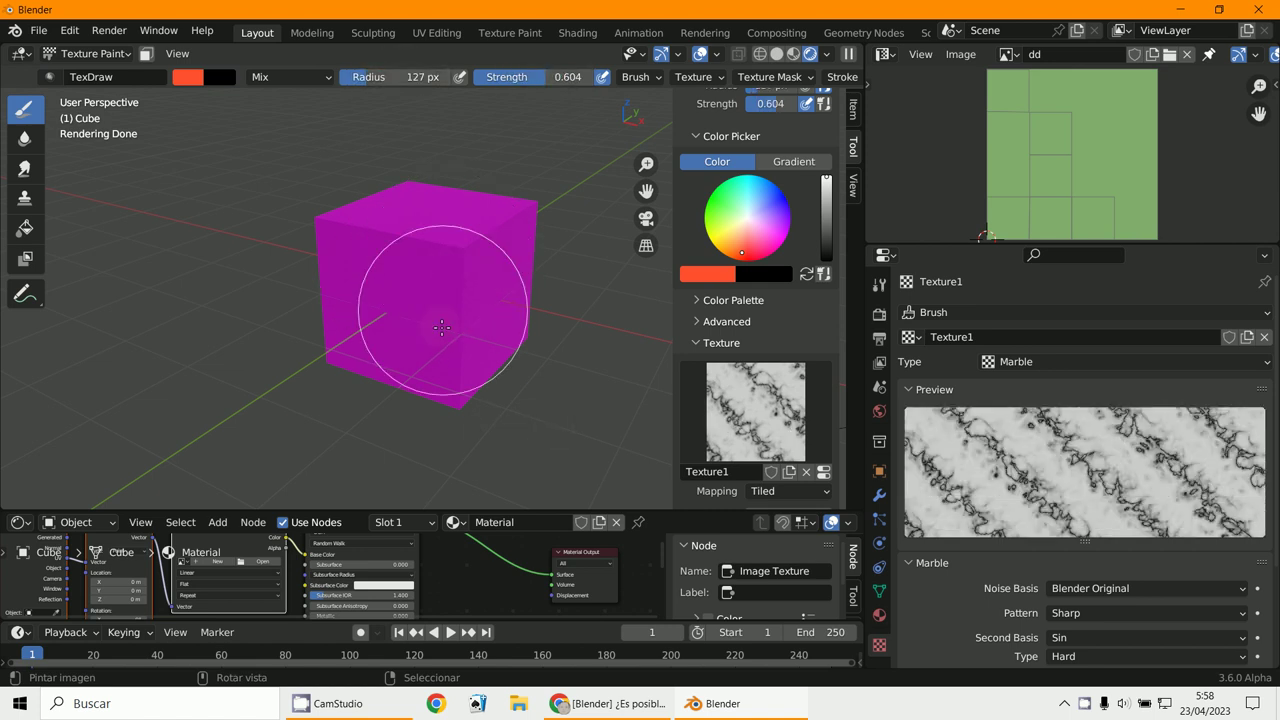
click(465, 263)
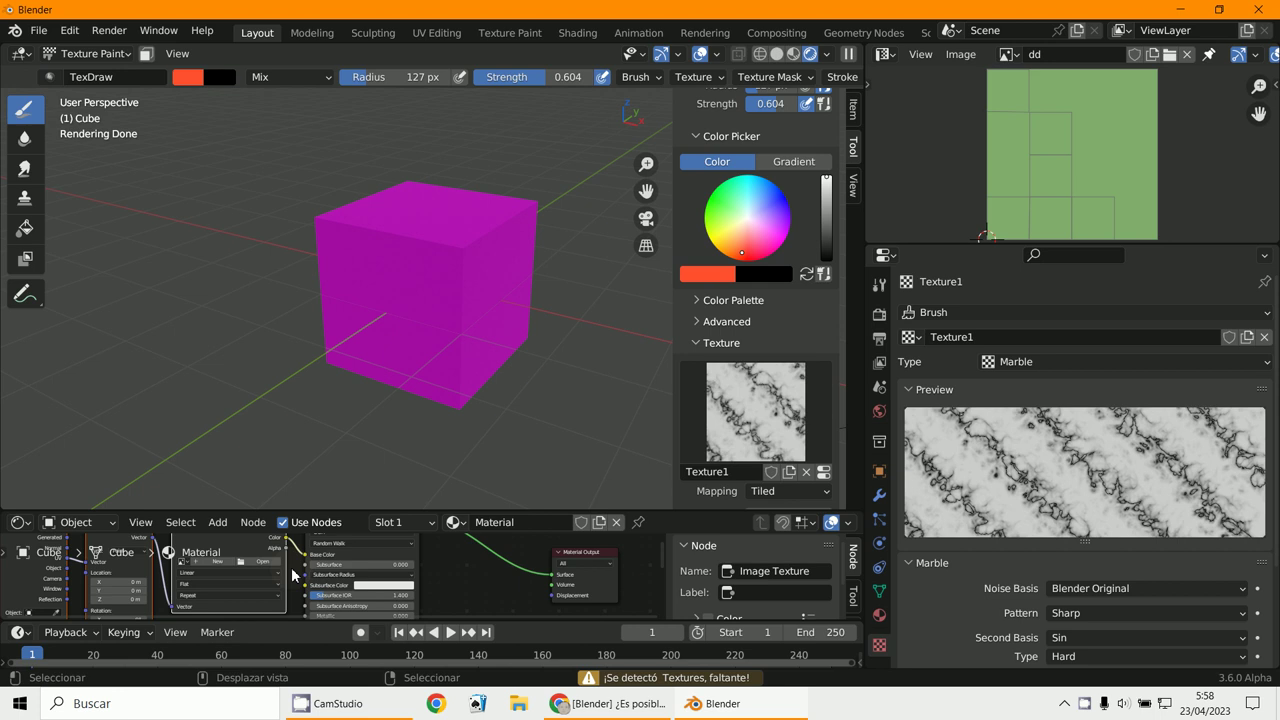
Step: Enlarge the Shader Editor and assign the existing dd image to the Image Texture node
drag(352, 512, 352, 393)
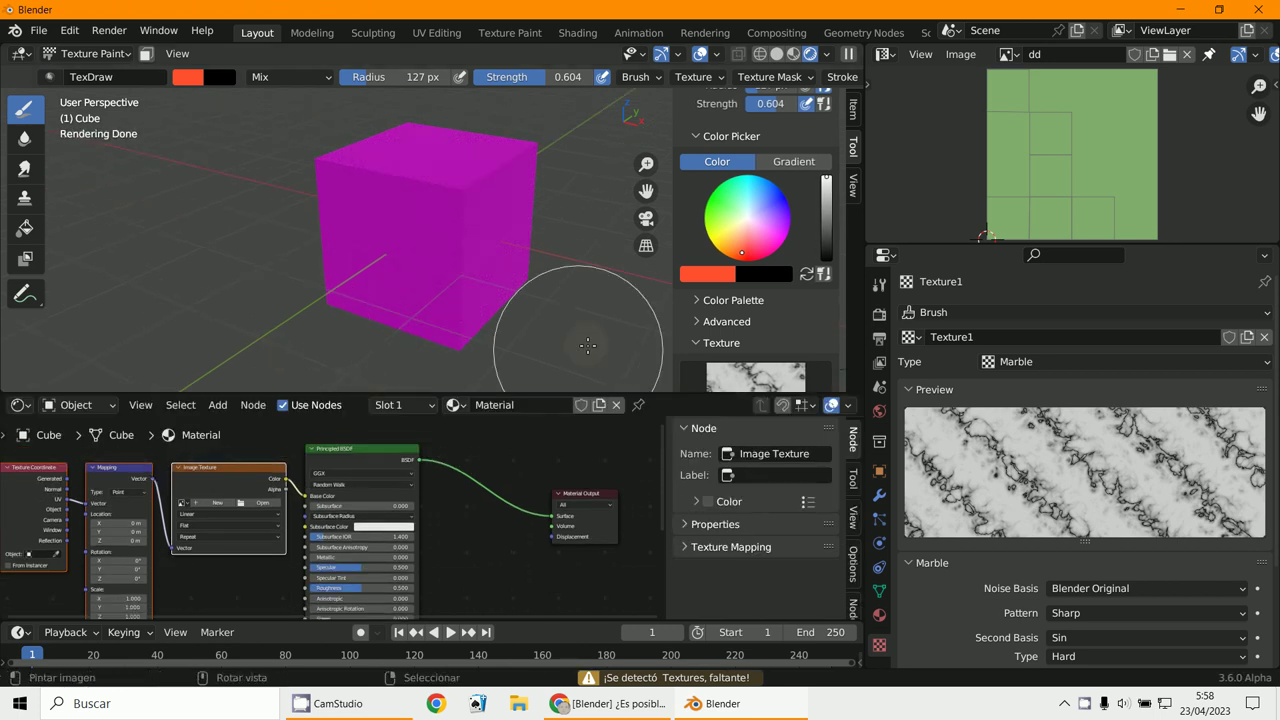
click(90, 53)
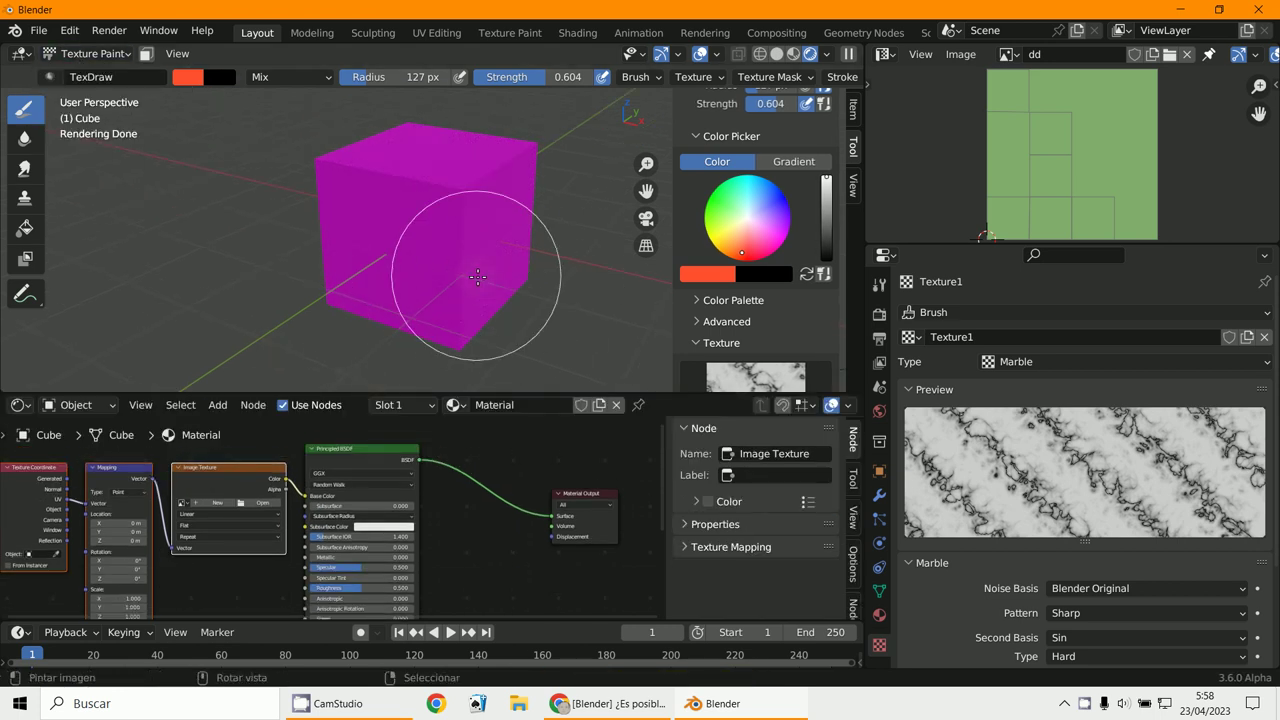
scroll(270, 548, up, 3)
middle_drag(284, 547, 360, 562)
scroll(360, 562, up, 2)
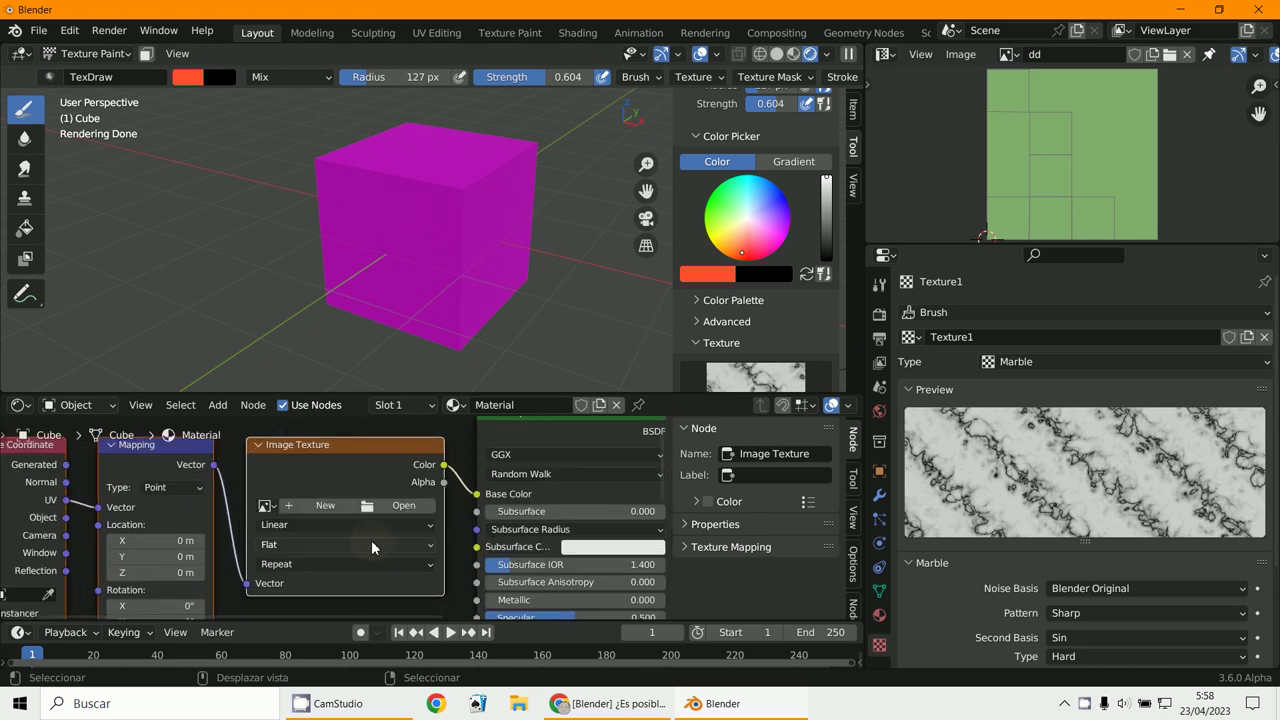
click(267, 505)
click(285, 345)
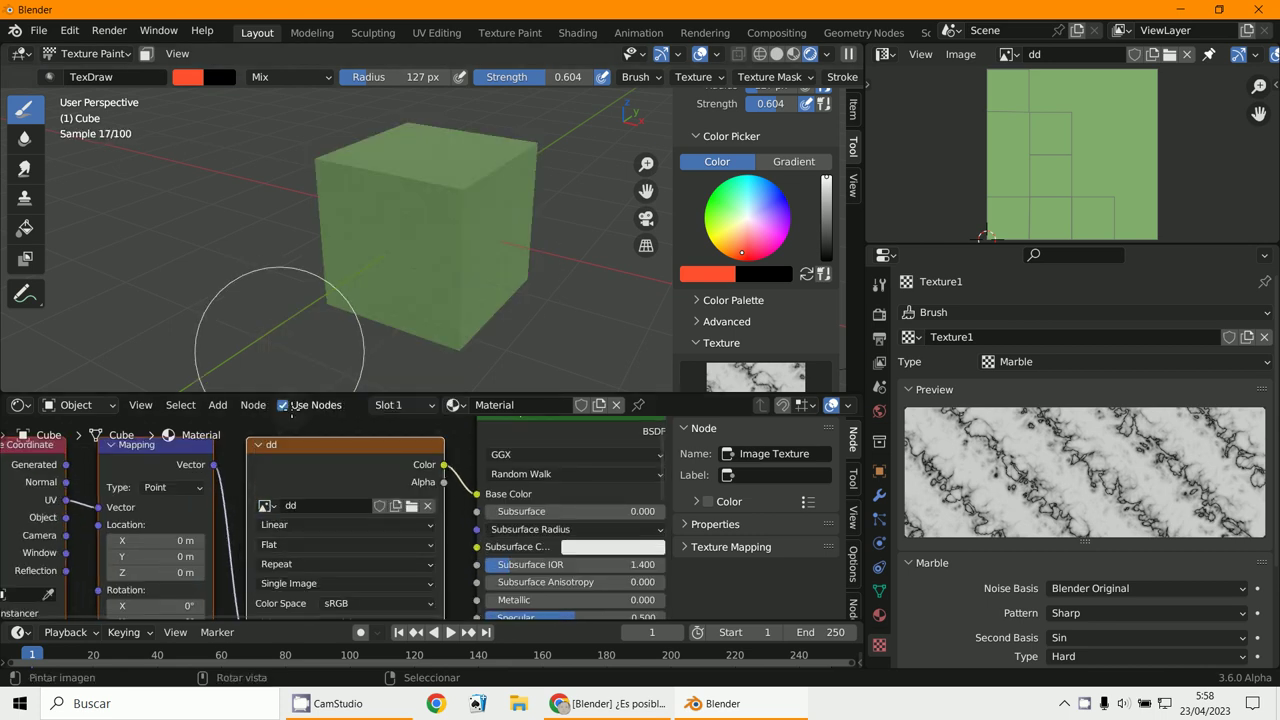
Step: Paint an orange-red marble stroke down the cube's near vertical edge
scroll(340, 440, down, 3)
drag(464, 191, 460, 283)
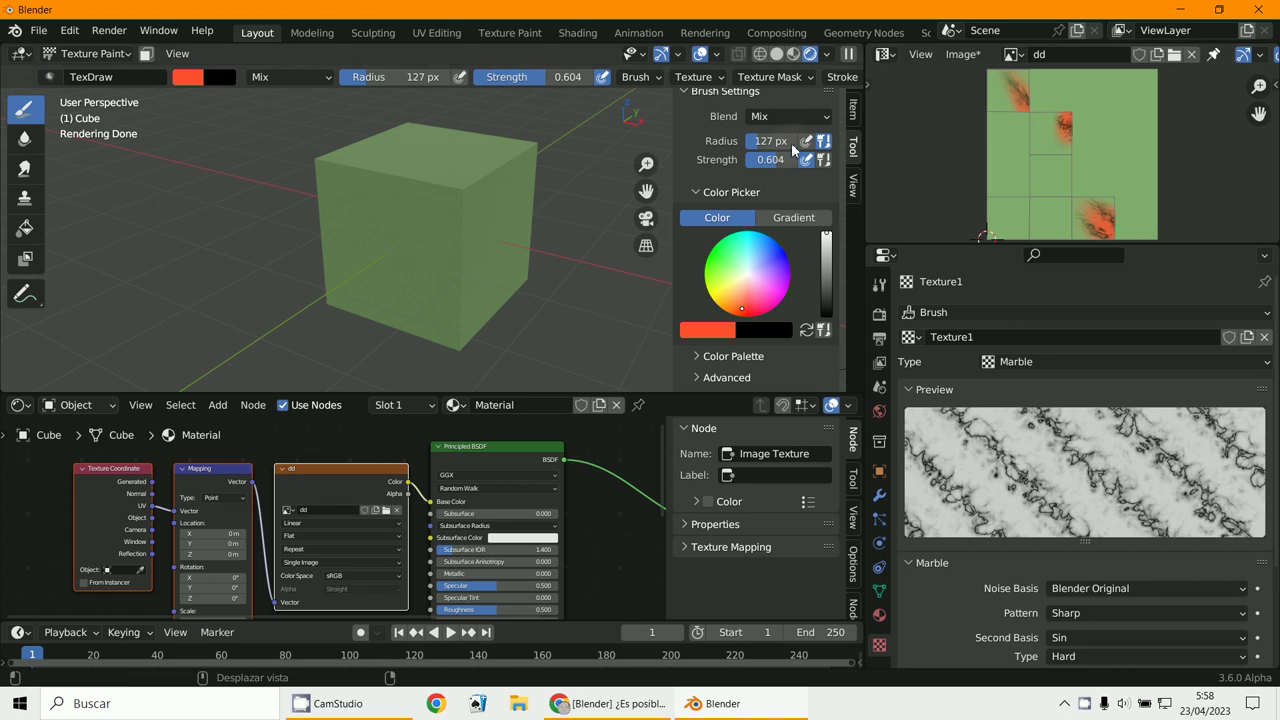
click(826, 55)
Step: Save the painted dd image and reload it
click(963, 54)
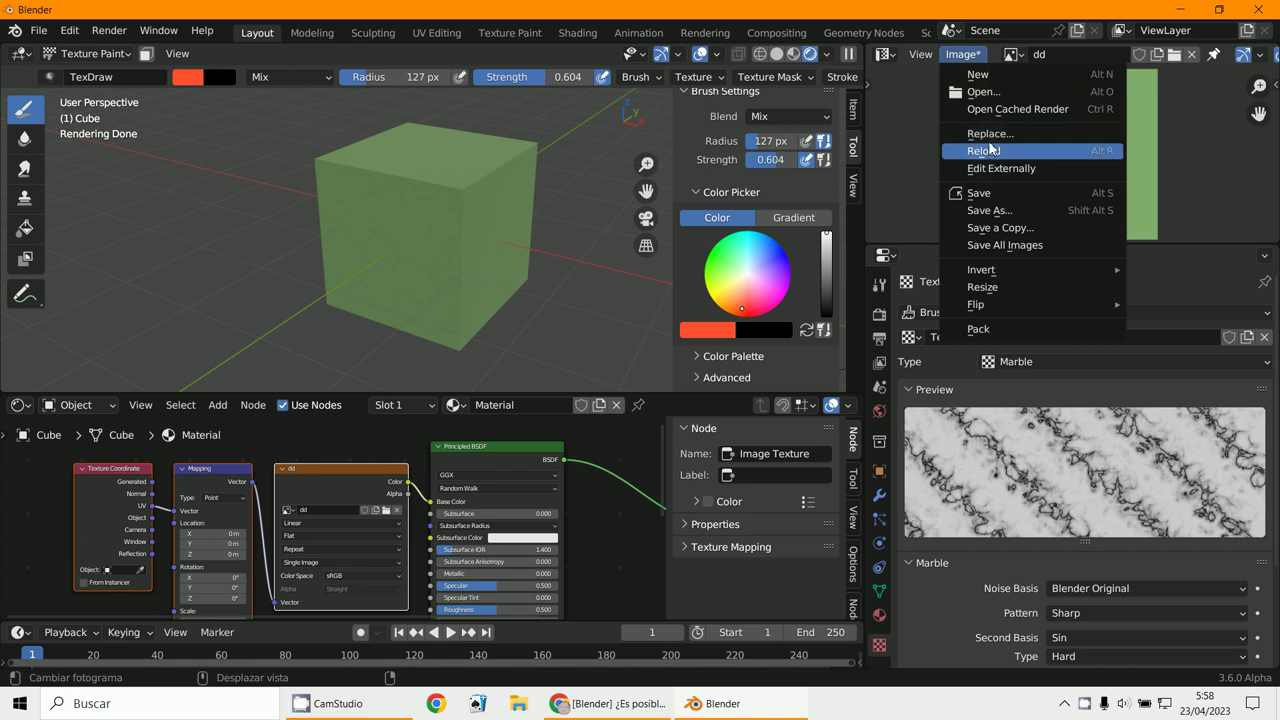
click(983, 193)
click(963, 54)
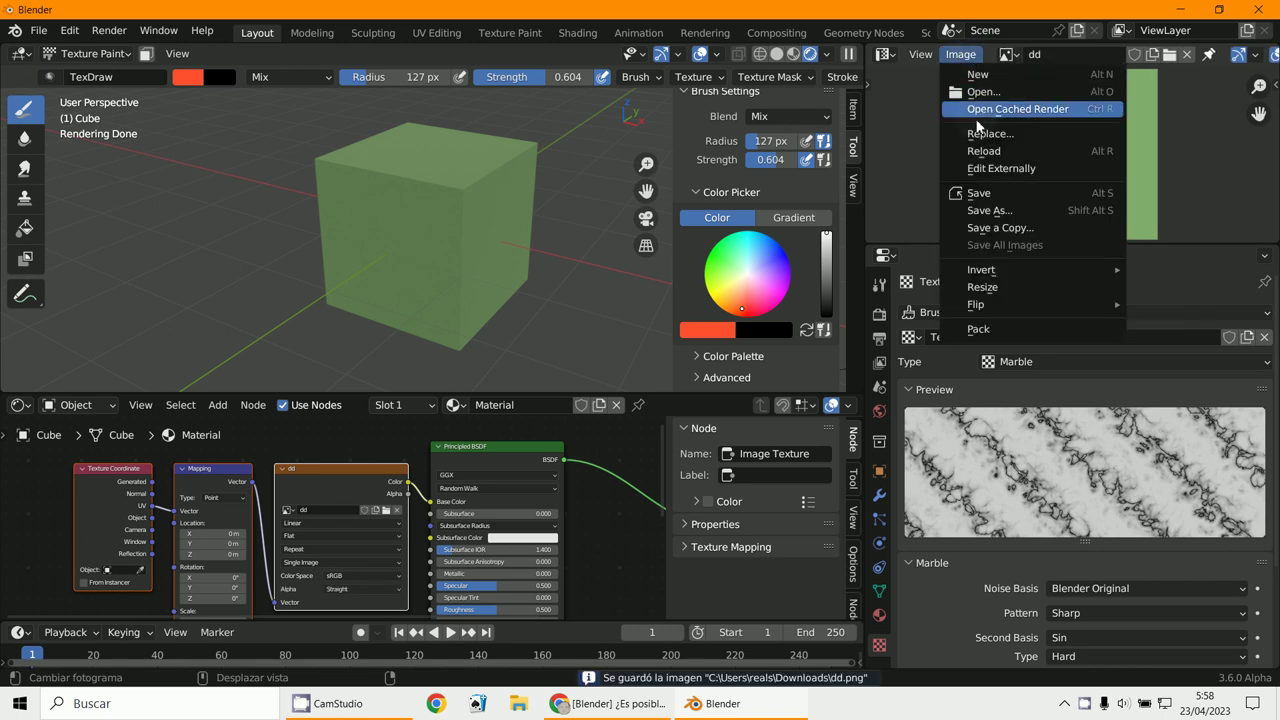
click(985, 149)
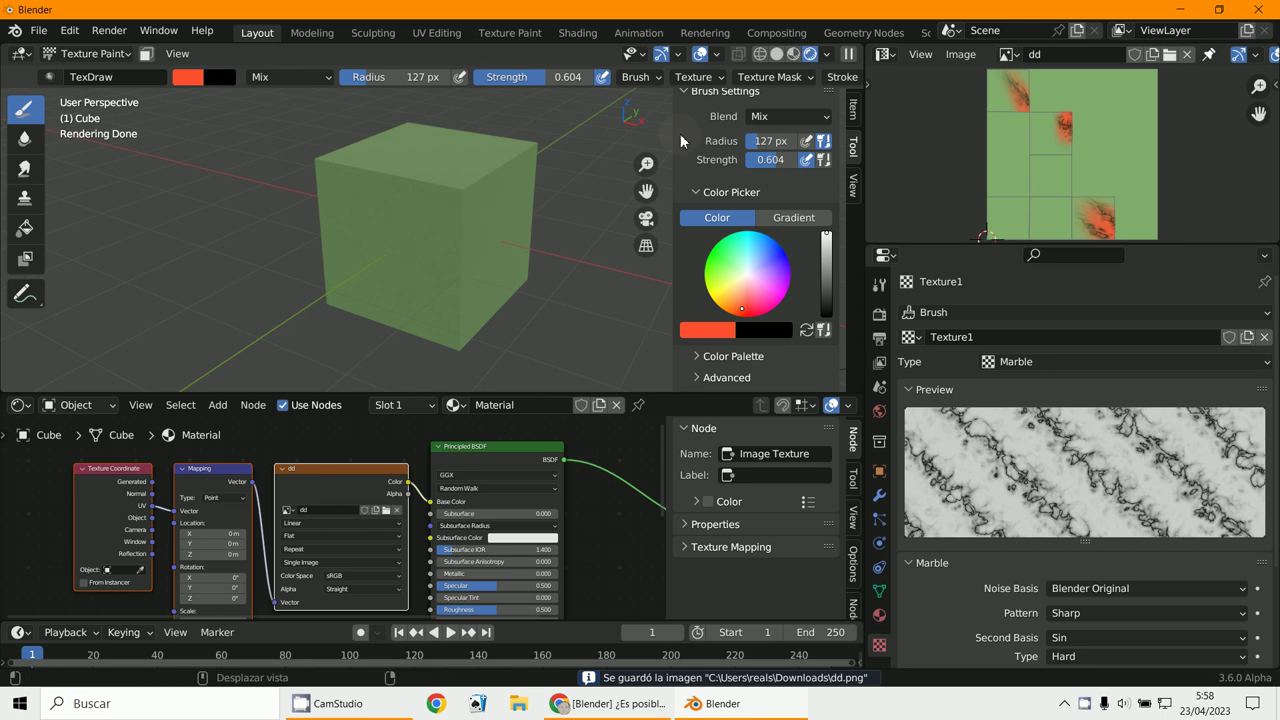
Step: Switch the viewport to Material Preview shading and paint orange-red marble over the cube's unpainted front face
click(788, 56)
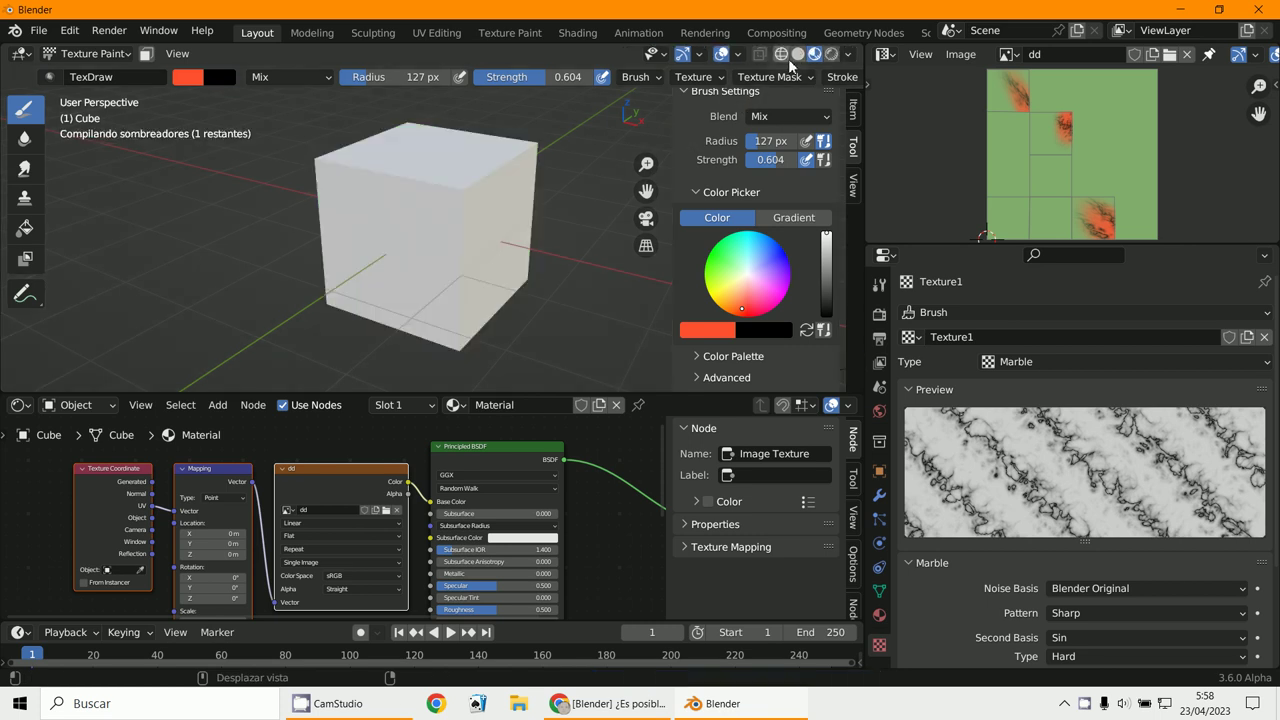
scroll(523, 219, up, 2)
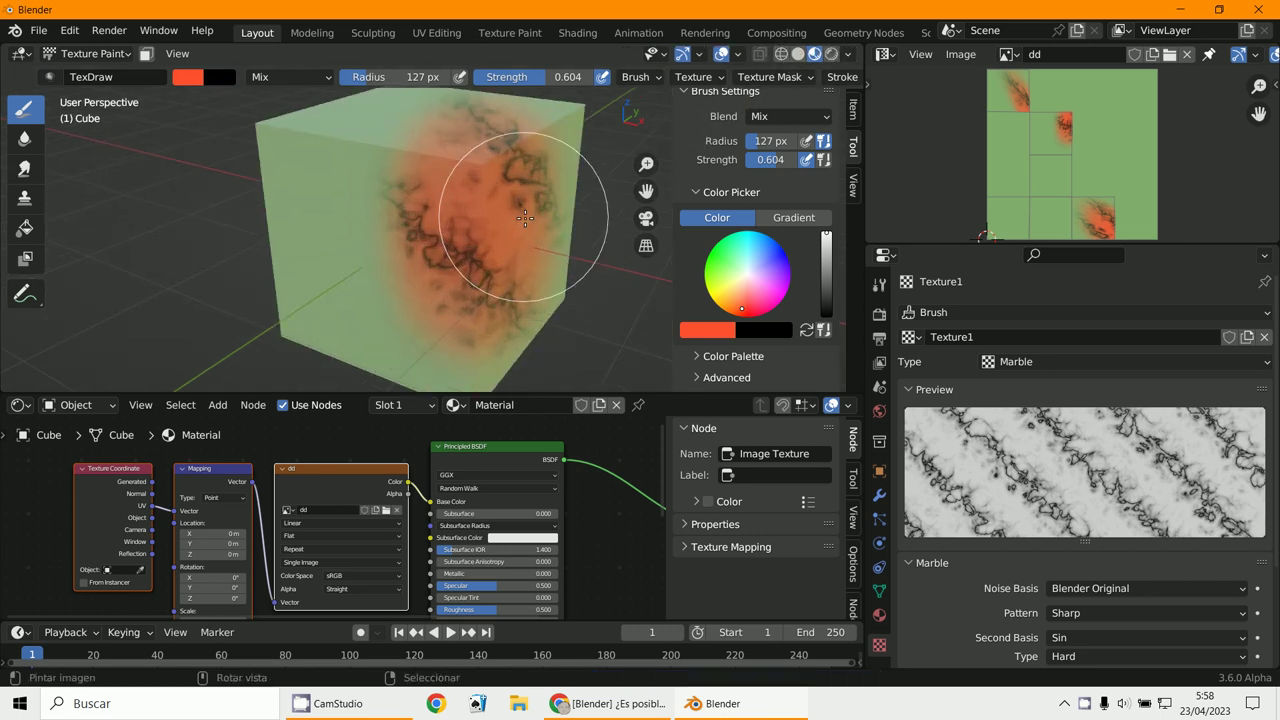
shift+middle_drag(523, 219, 489, 264)
scroll(489, 263, up, 1)
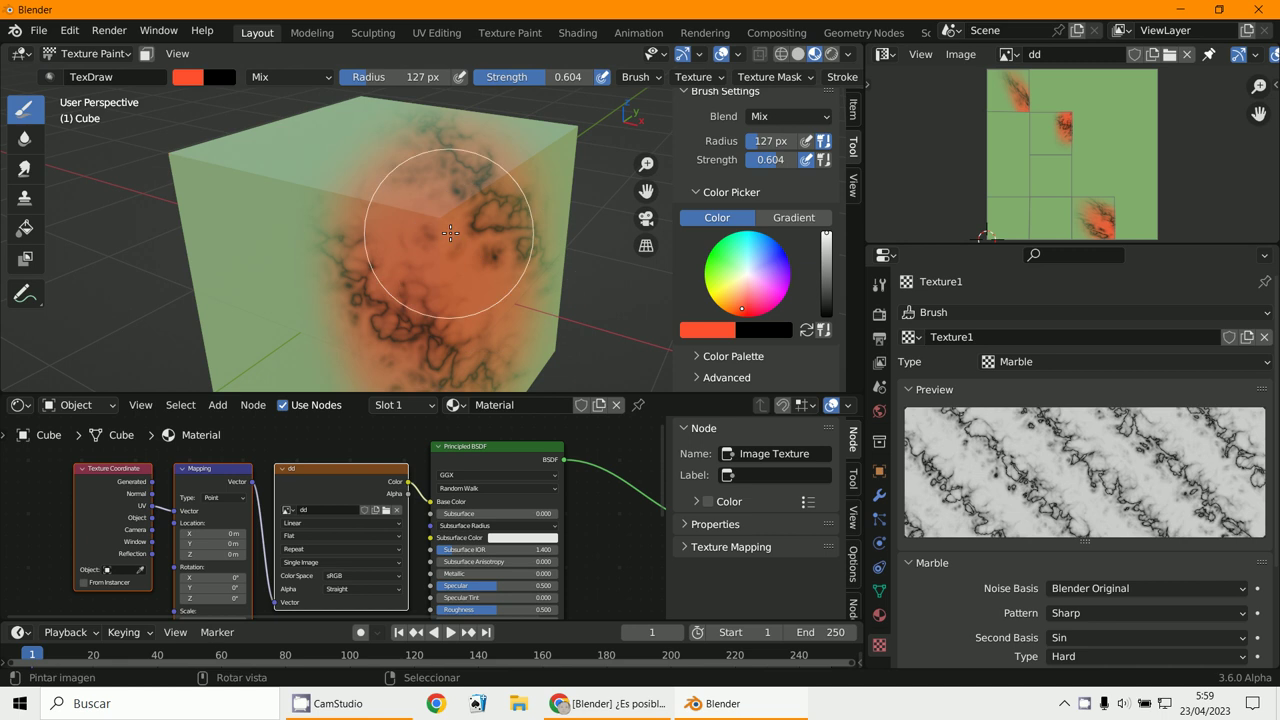
click(378, 246)
scroll(400, 250, down, 3)
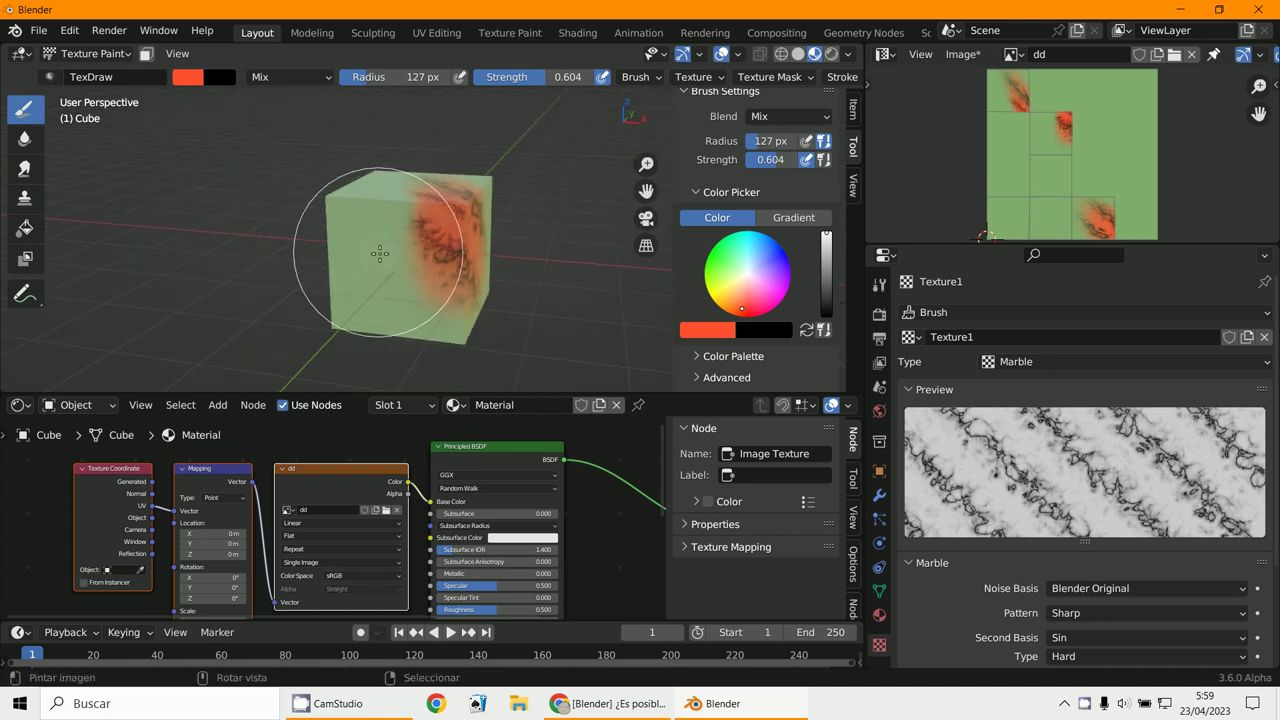
click(416, 256)
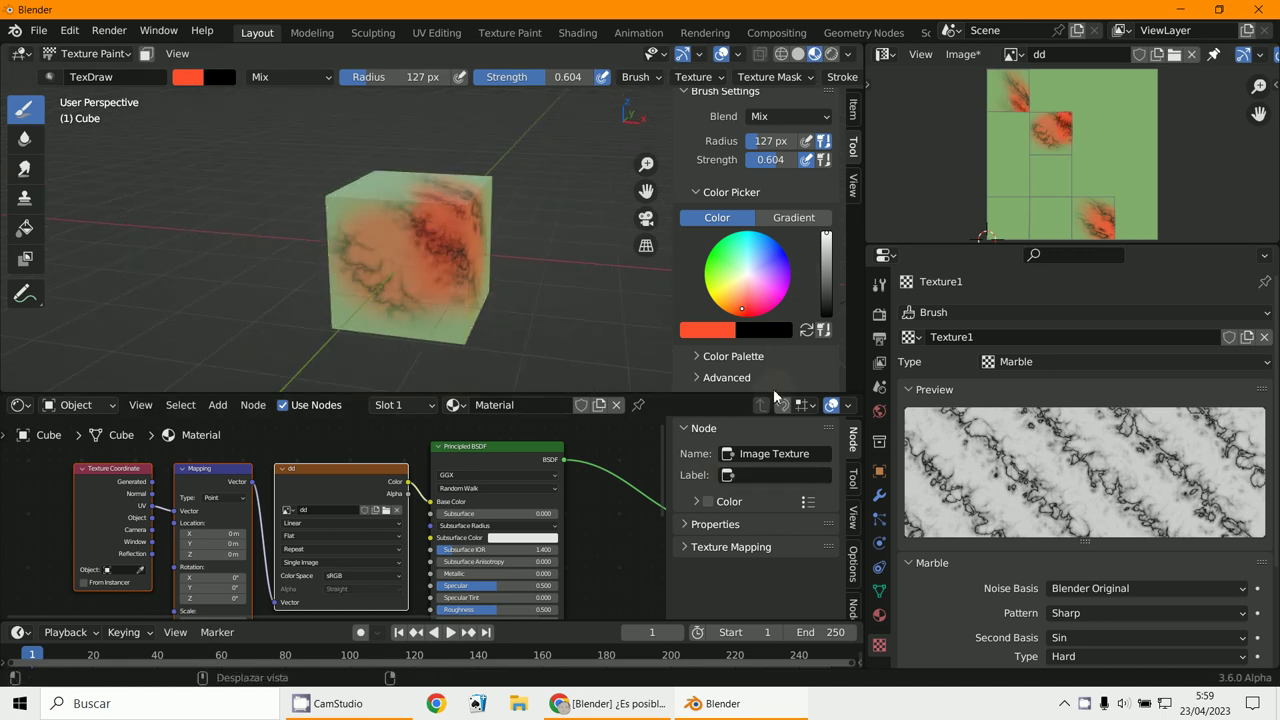
Step: Enlarge the 3D viewport, set the brush texture's angle to 3.5° and paint over the cube's lower front corner
drag(768, 393, 757, 597)
scroll(750, 522, down, 6)
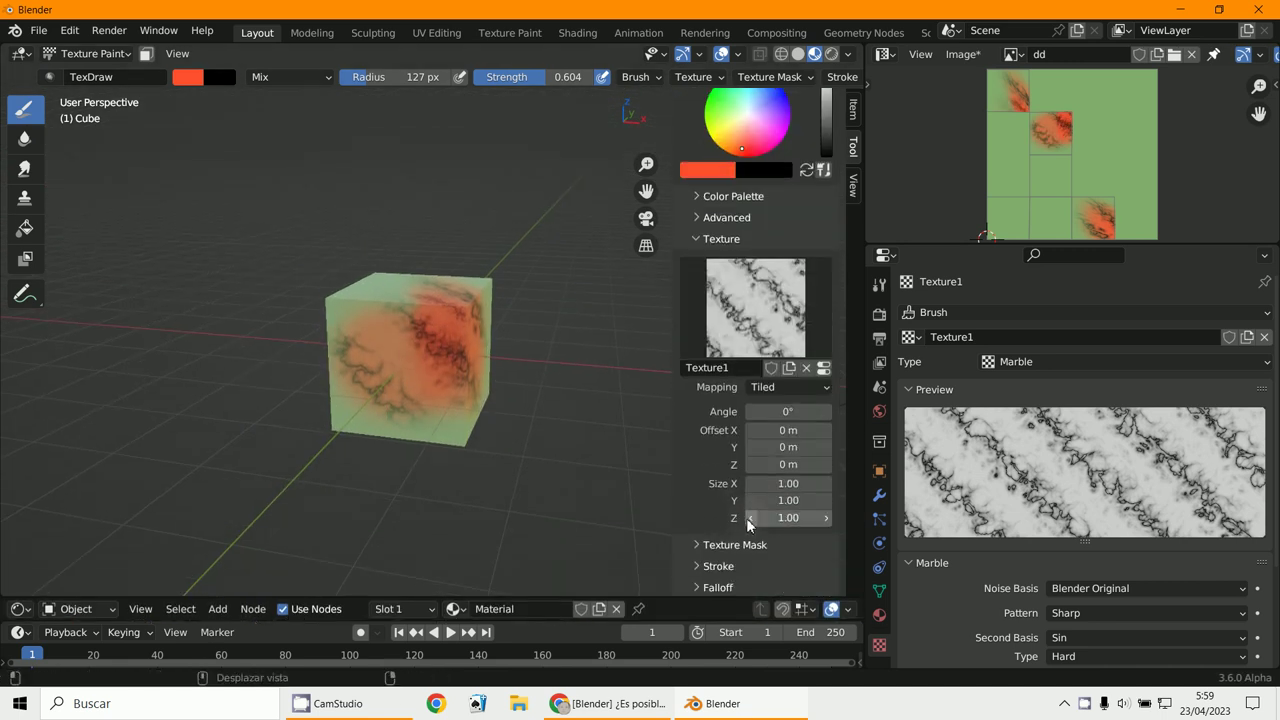
drag(757, 333, 788, 333)
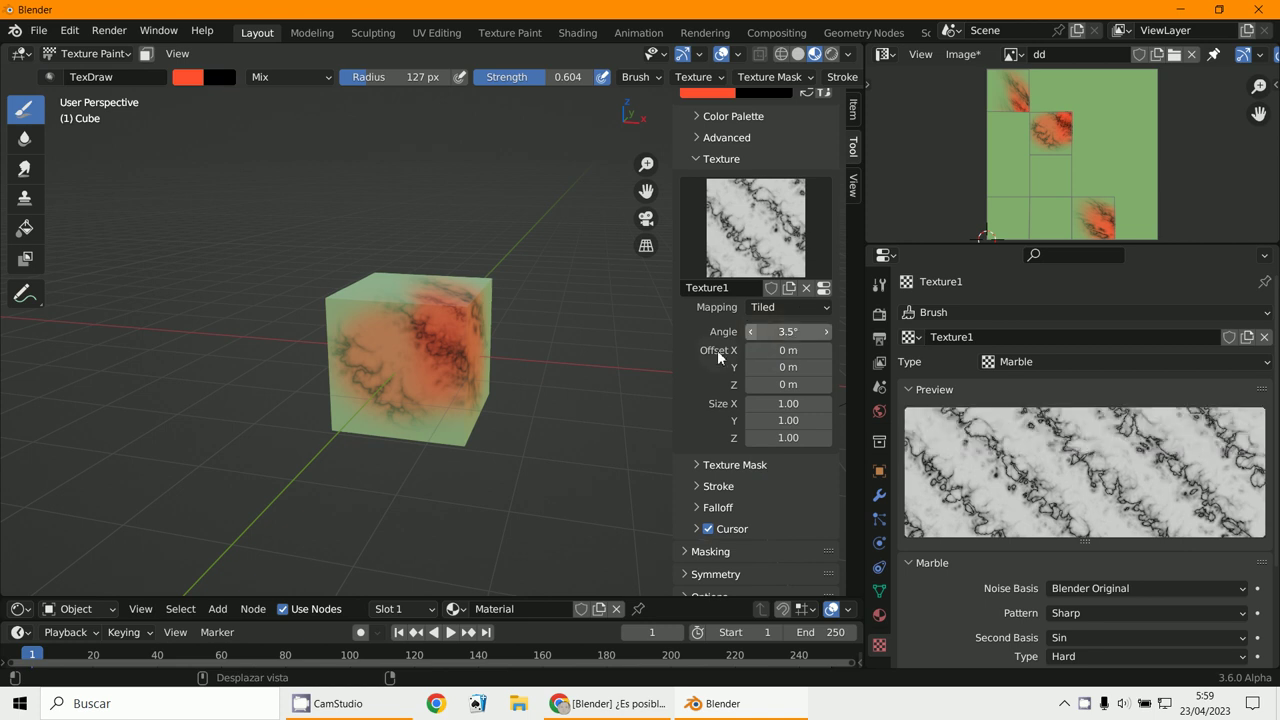
click(459, 383)
Step: Set the brush texture's angle to 36.5° and paint on the cube's front face
click(788, 331)
text(30.1)
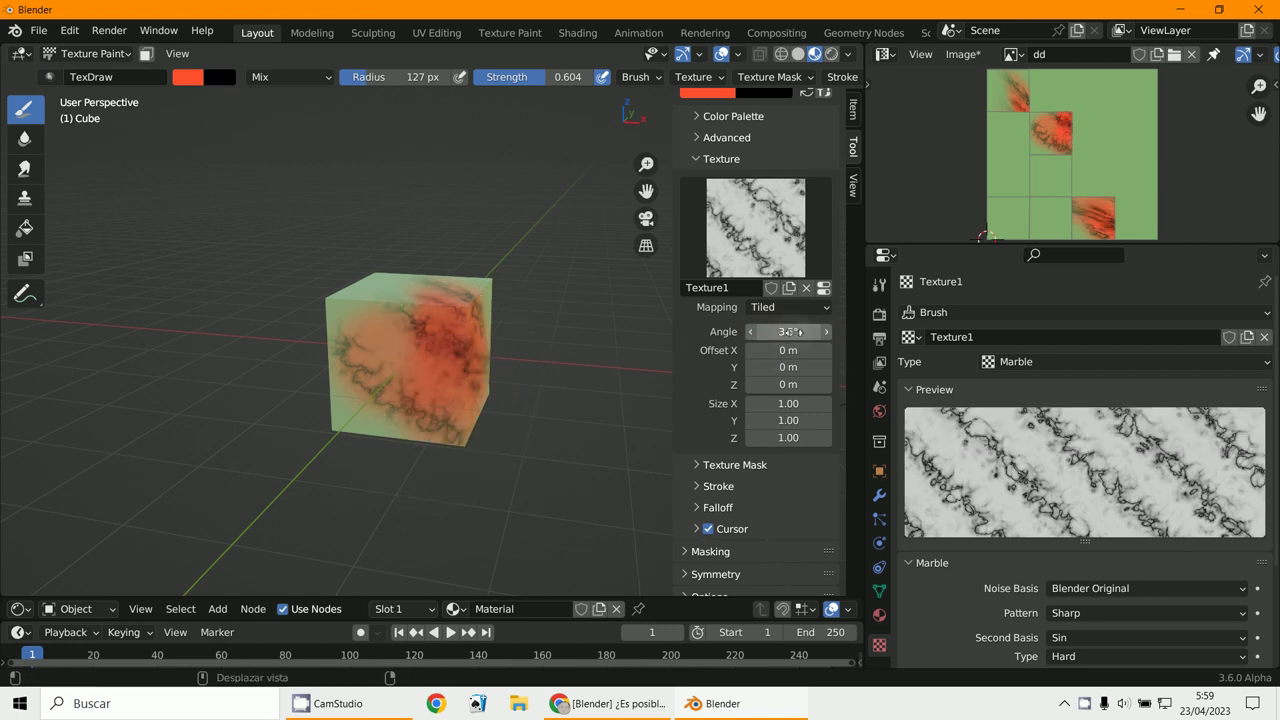
key(Return)
drag(695, 356, 715, 358)
click(363, 400)
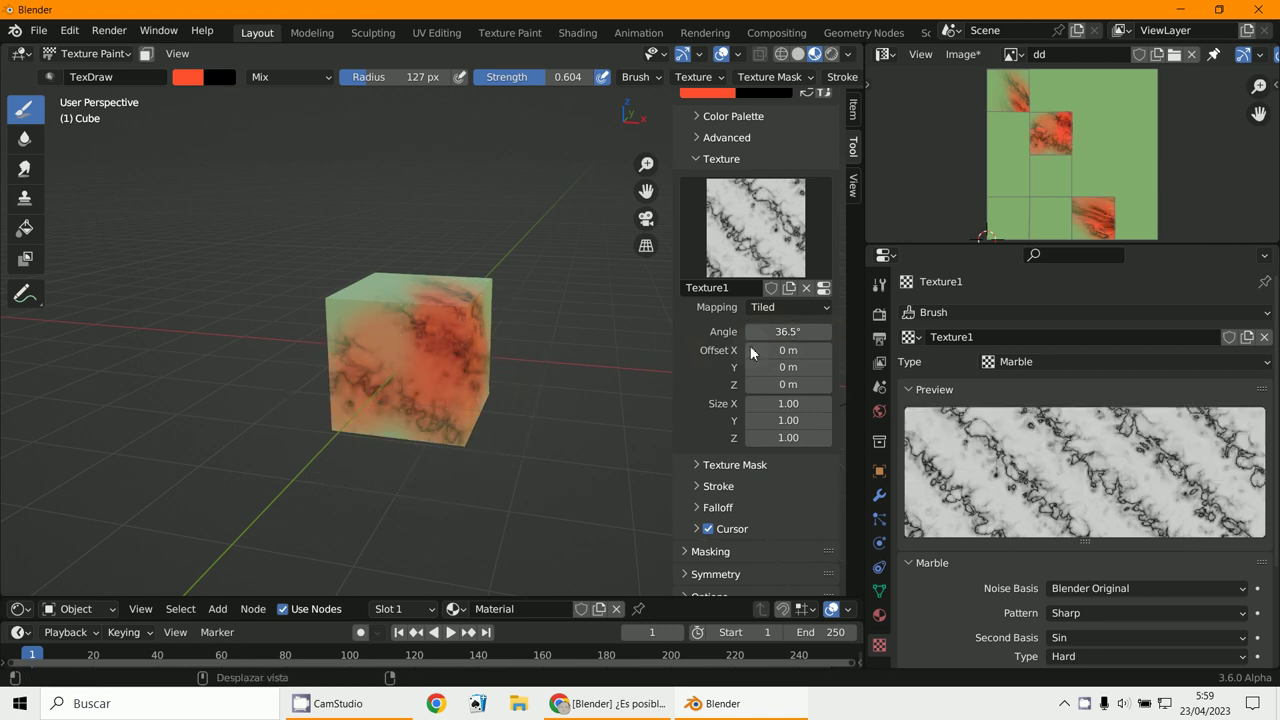
Step: Set the brush texture's X, Y and Z size to 0.20 and paint across the cube's front and top faces
click(788, 403)
text(1.1)
key(Return)
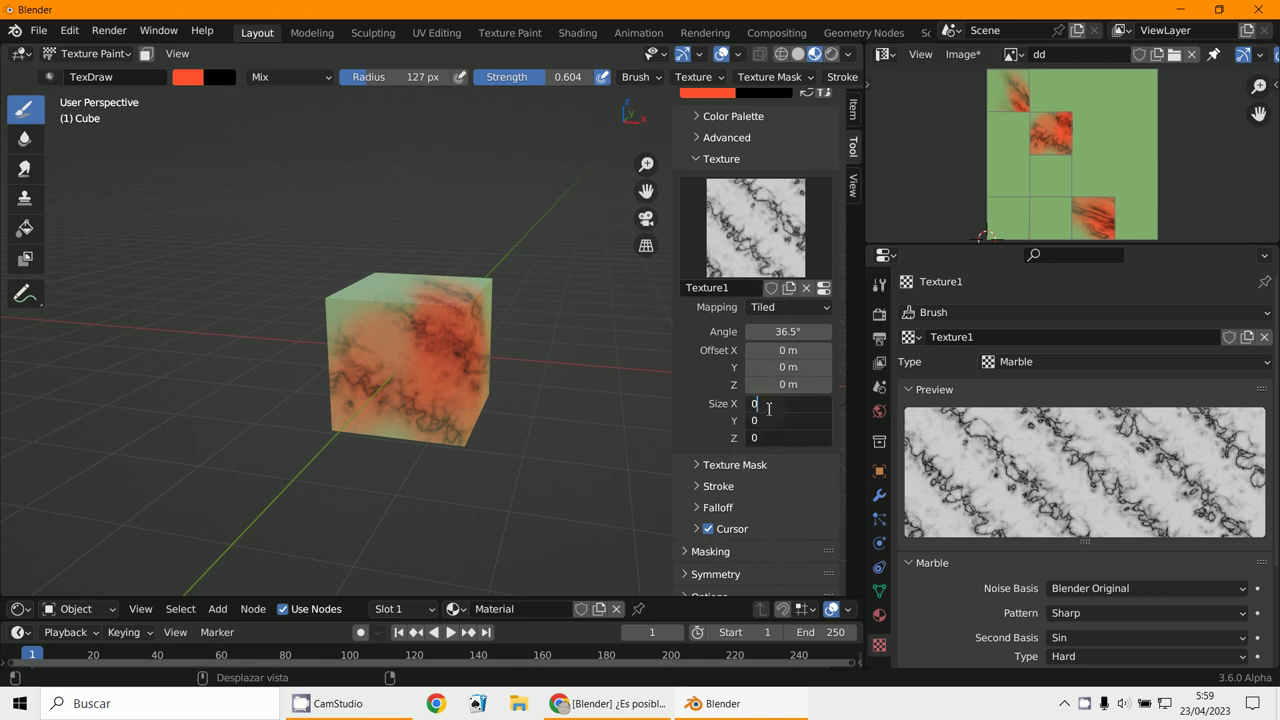
text(2)
key(Return)
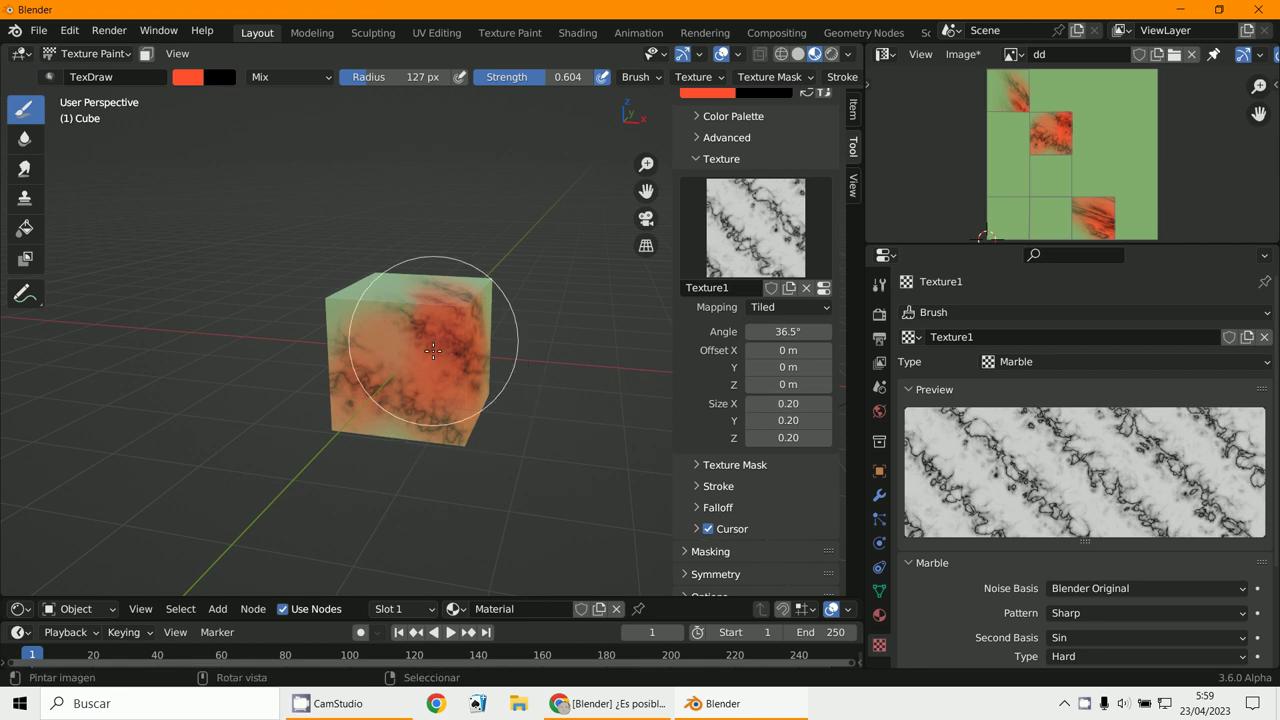
mouse_move(436, 350)
mouse_down()
mouse_move(432, 392)
mouse_move(374, 308)
mouse_up()
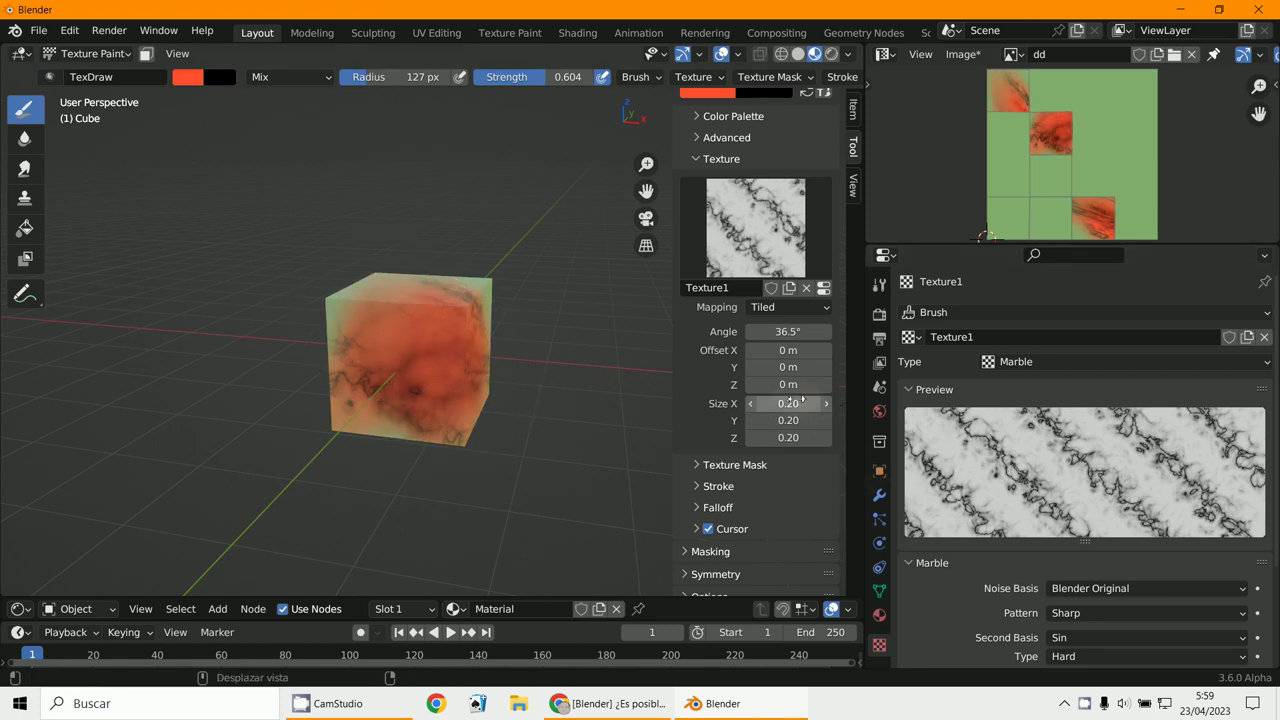
Step: Set the brush texture's X, Y and Z size to 4.00 and paint over the cube's three orange-red faces
key(Return)
mouse_move(484, 347)
mouse_down()
mouse_move(411, 328)
mouse_move(353, 337)
mouse_up()
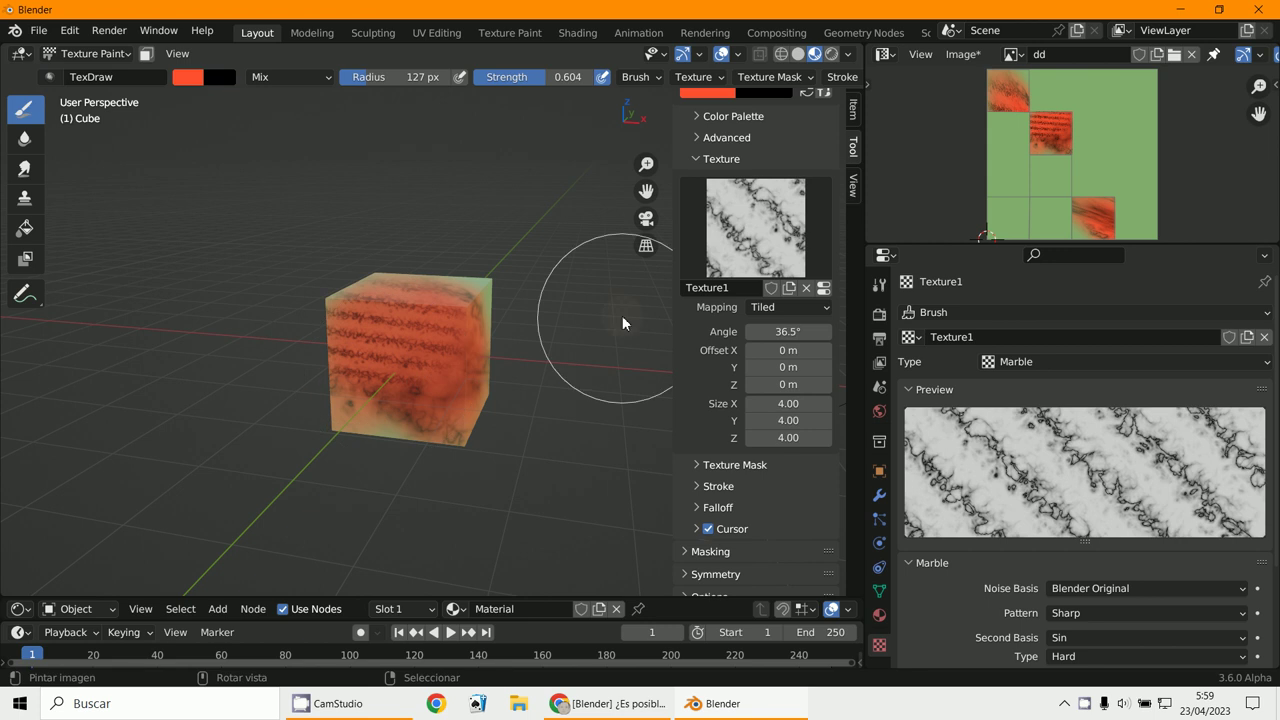
middle_drag(465, 424, 451, 384)
mouse_move(451, 384)
mouse_down()
mouse_move(471, 314)
mouse_move(455, 290)
mouse_up()
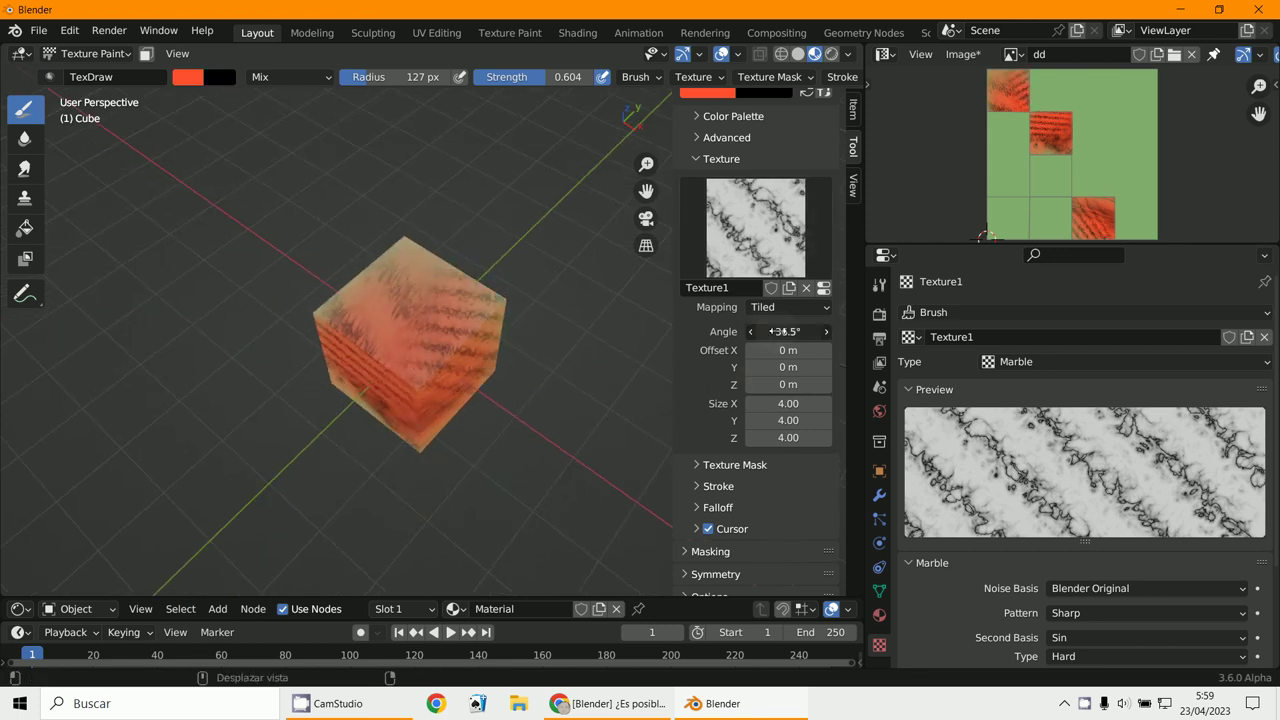
Step: Set the brush texture's angle to 4.9° and its X, Y and Z size to 2.00, and paint on the cube
drag(775, 331, 560, 327)
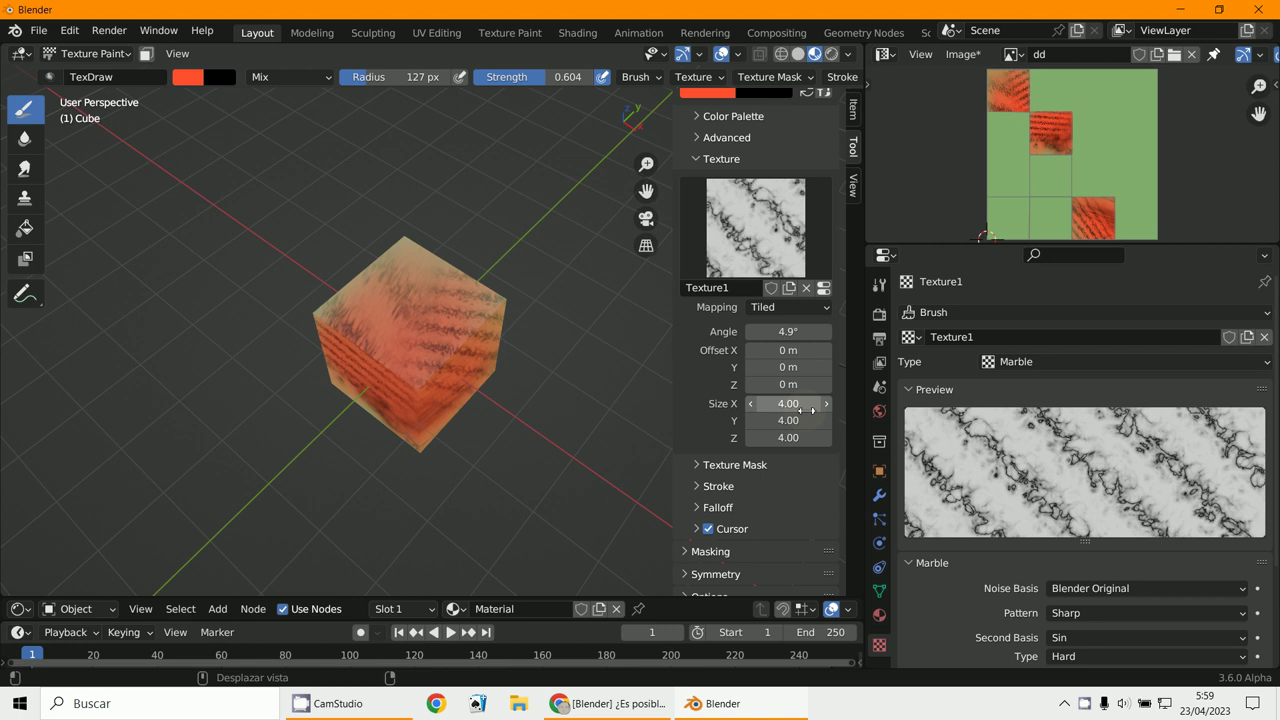
key(Return)
click(413, 369)
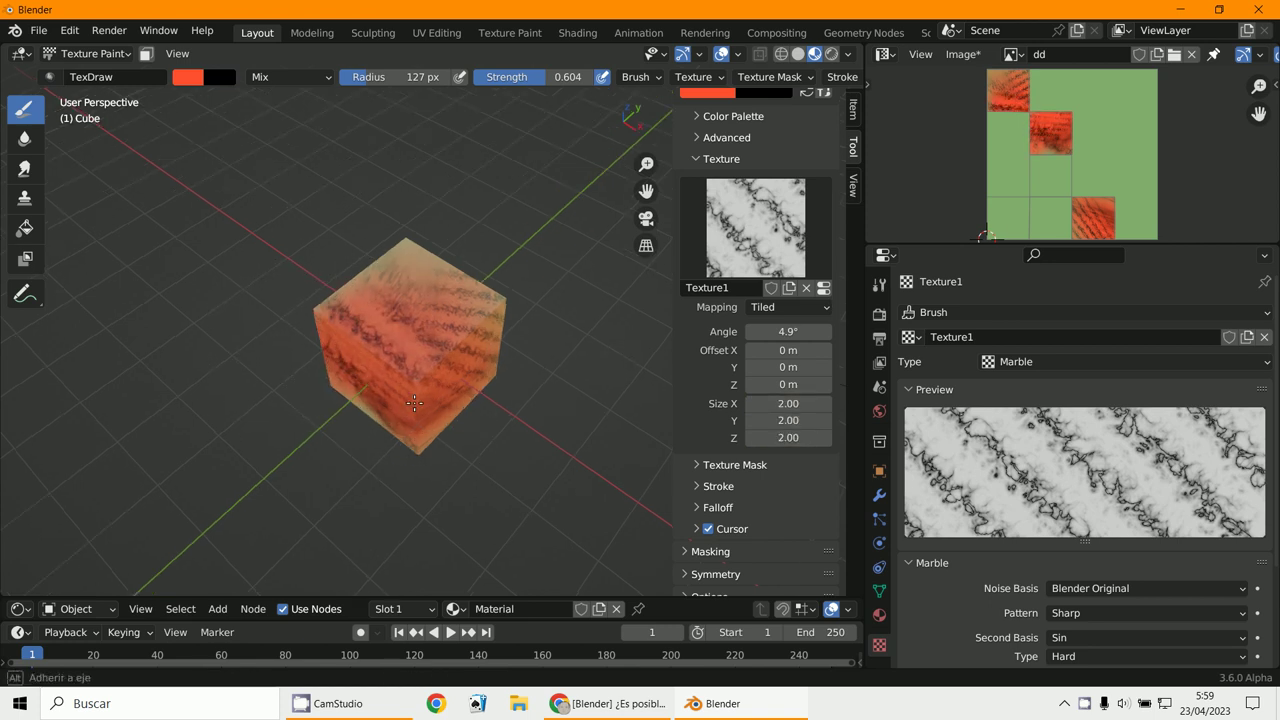
Step: Lower the brush strength to 0.286 and paint over the cube's top face and adjoining side
drag(530, 84, 492, 84)
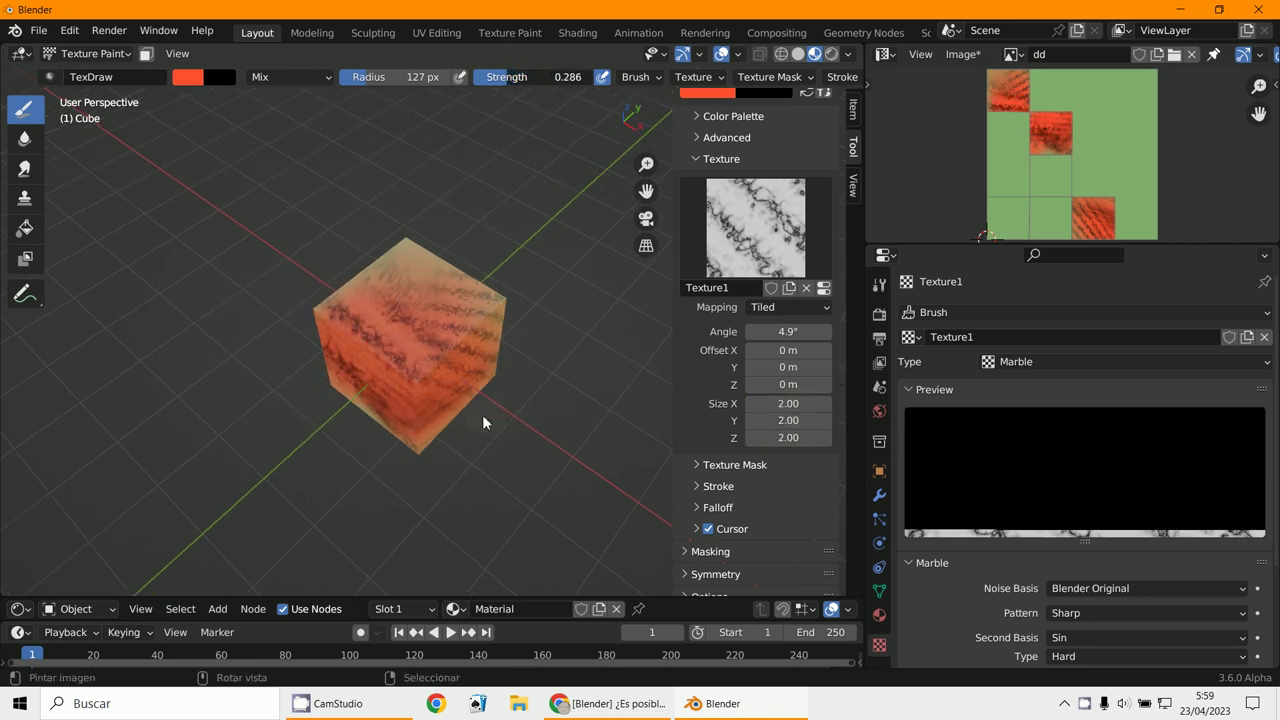
drag(400, 300, 422, 317)
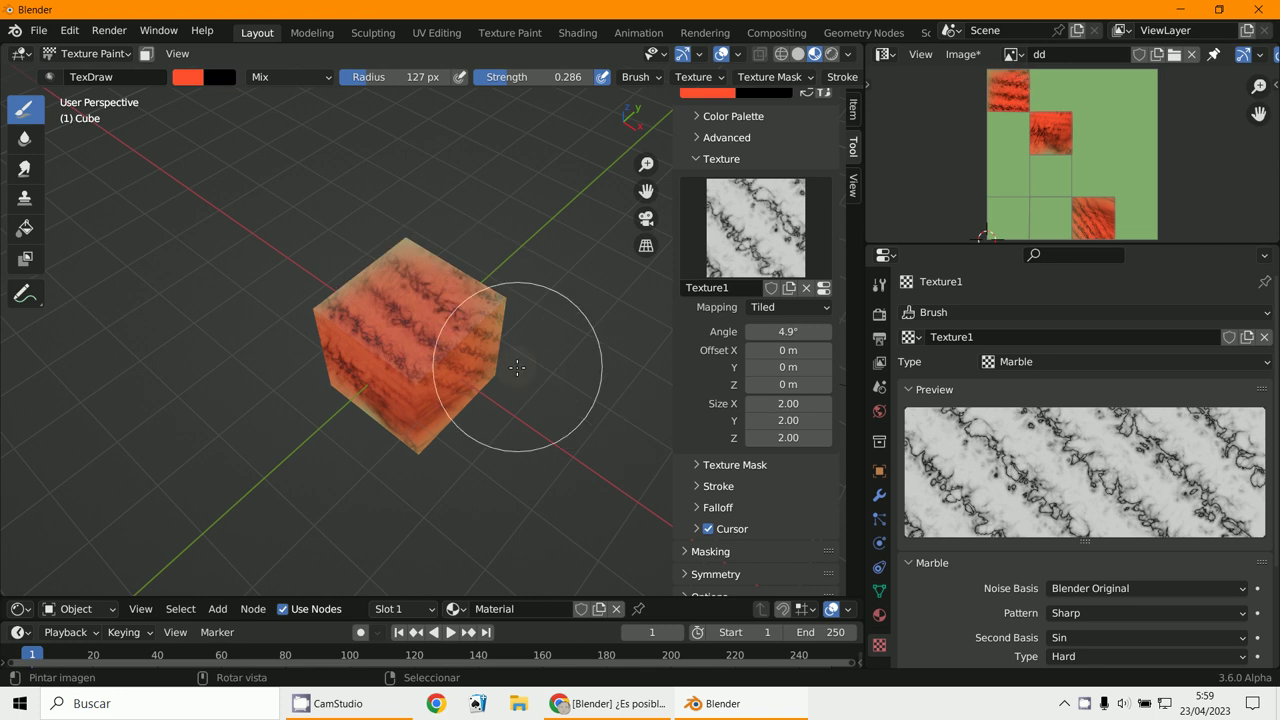
middle_drag(528, 349, 400, 273)
middle_drag(419, 373, 450, 366)
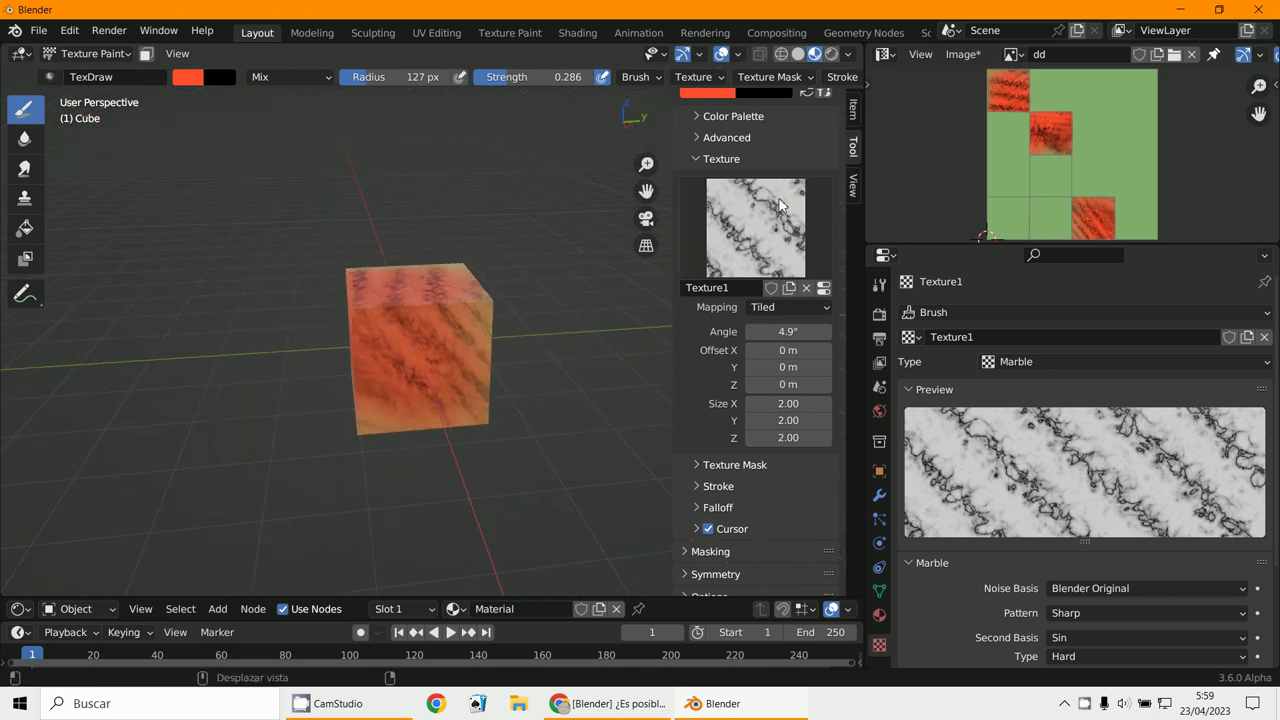
Step: Change the brush colour to golden yellow, raise the strength to 1.000, and paint the side face and the adjacent green face
scroll(729, 140, up, 2)
click(724, 140)
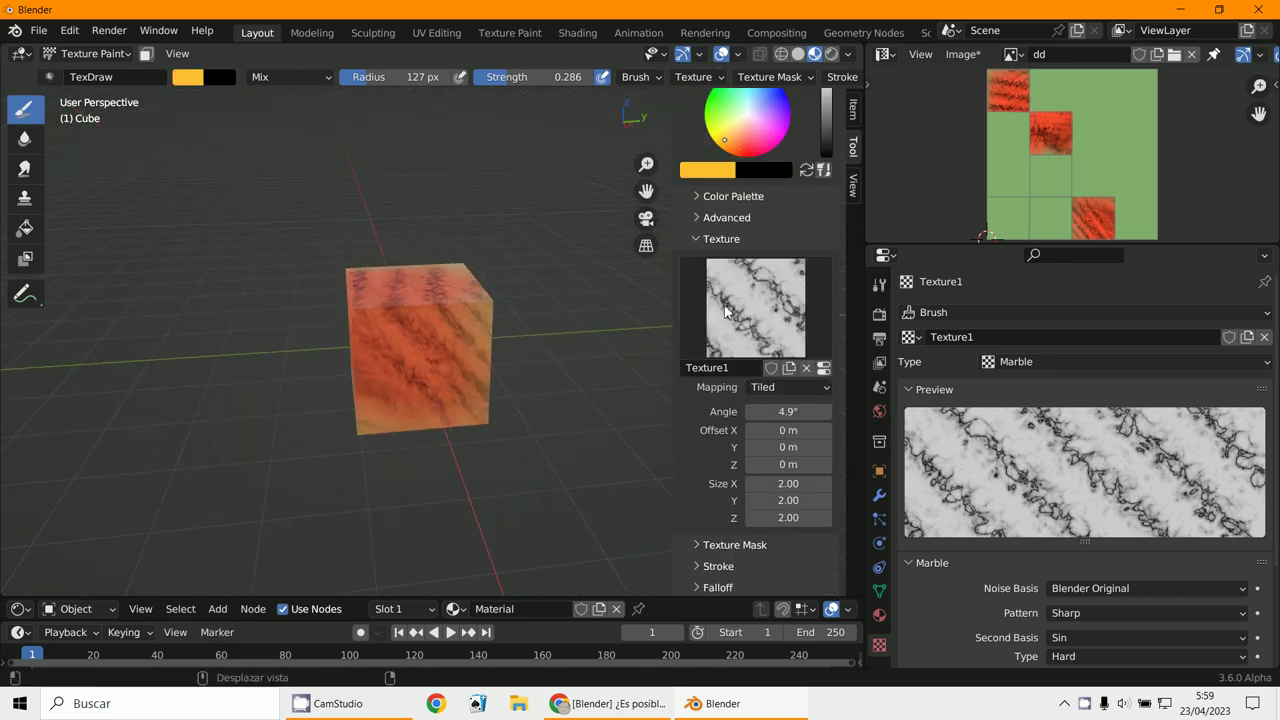
drag(601, 76, 700, 77)
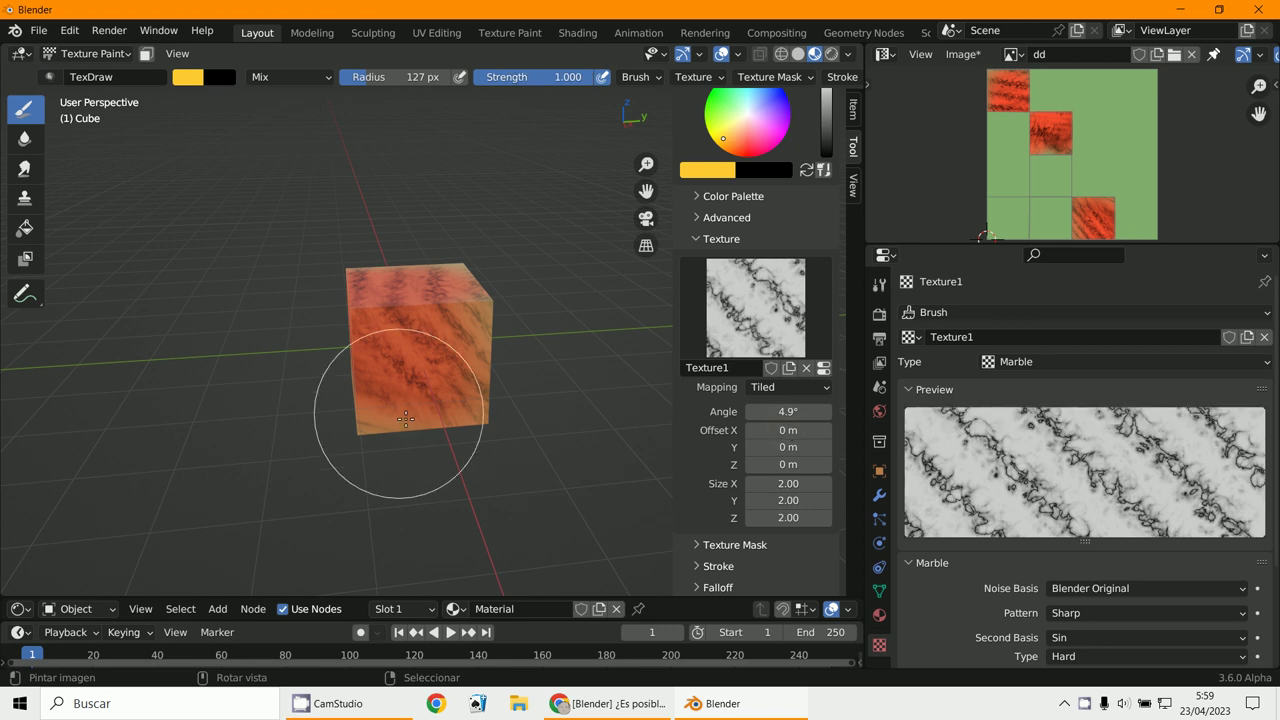
click(434, 396)
middle_drag(463, 429, 298, 382)
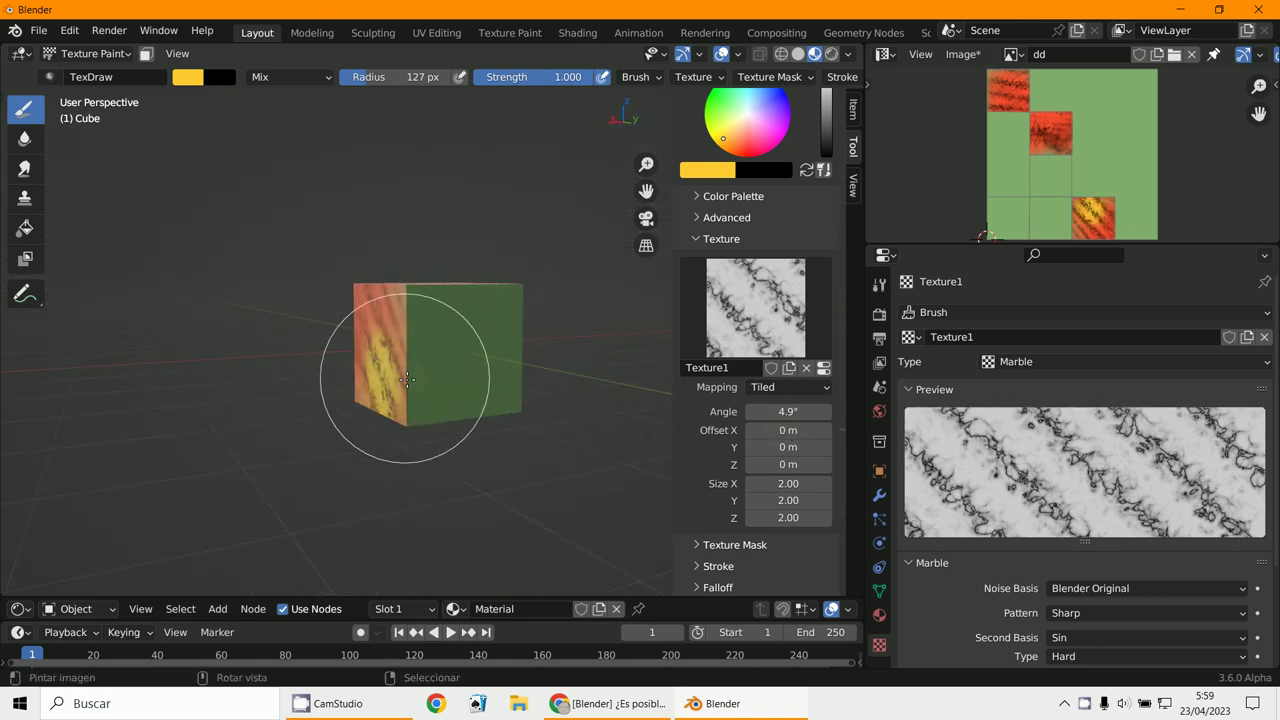
drag(404, 377, 467, 304)
middle_drag(457, 414, 423, 457)
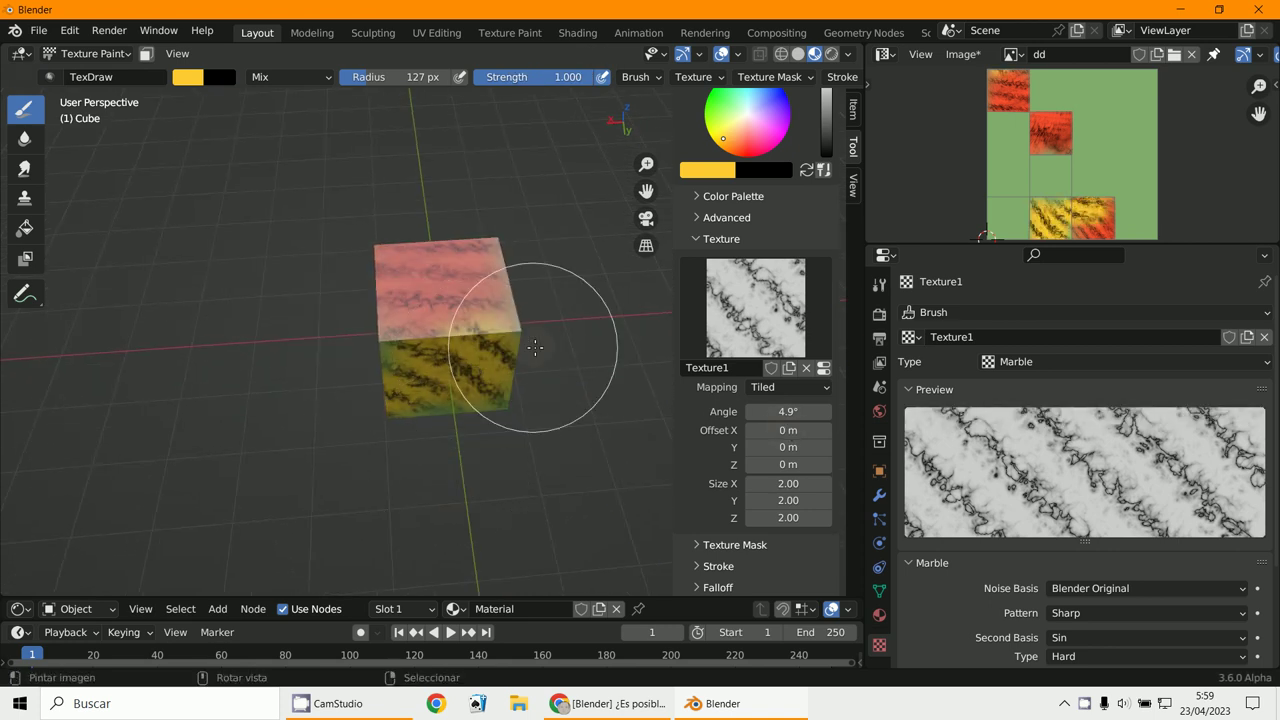
Step: Choose Texture1 again for the brush, set the texture's Y offset to 4.2 m and paint on the yellow face
click(730, 322)
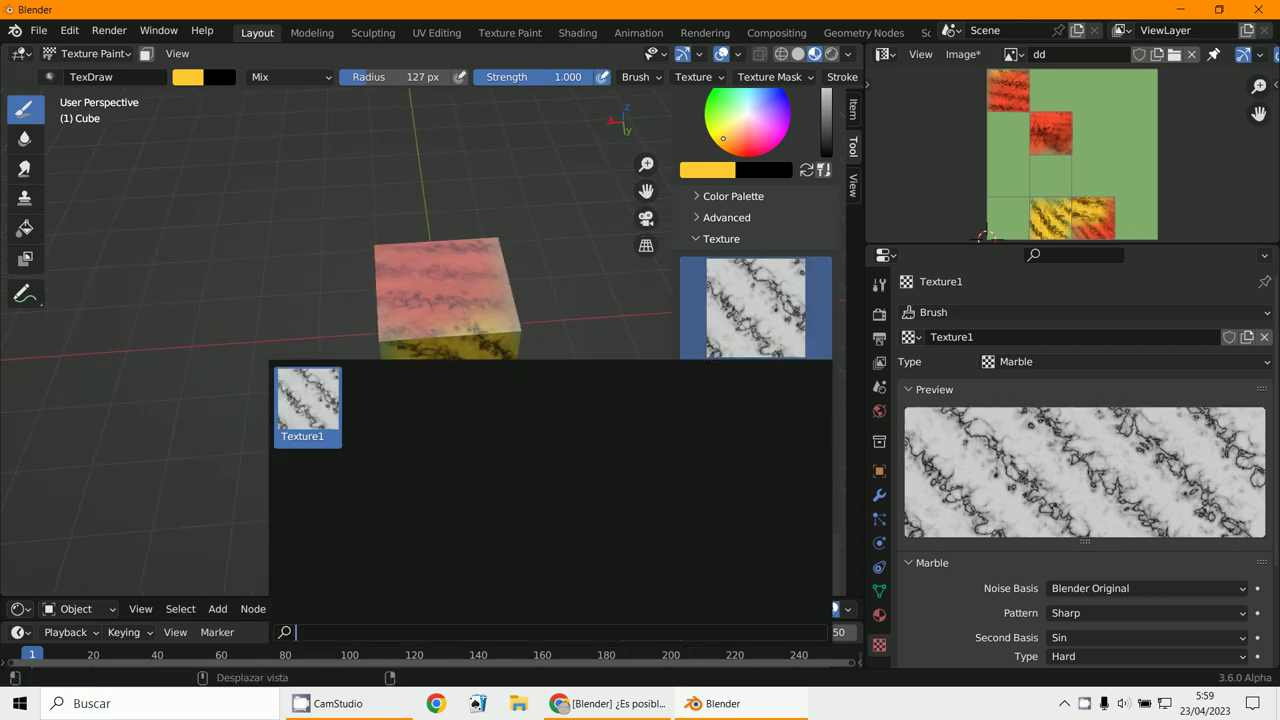
click(309, 408)
scroll(586, 286, down, 2)
scroll(760, 350, down, 2)
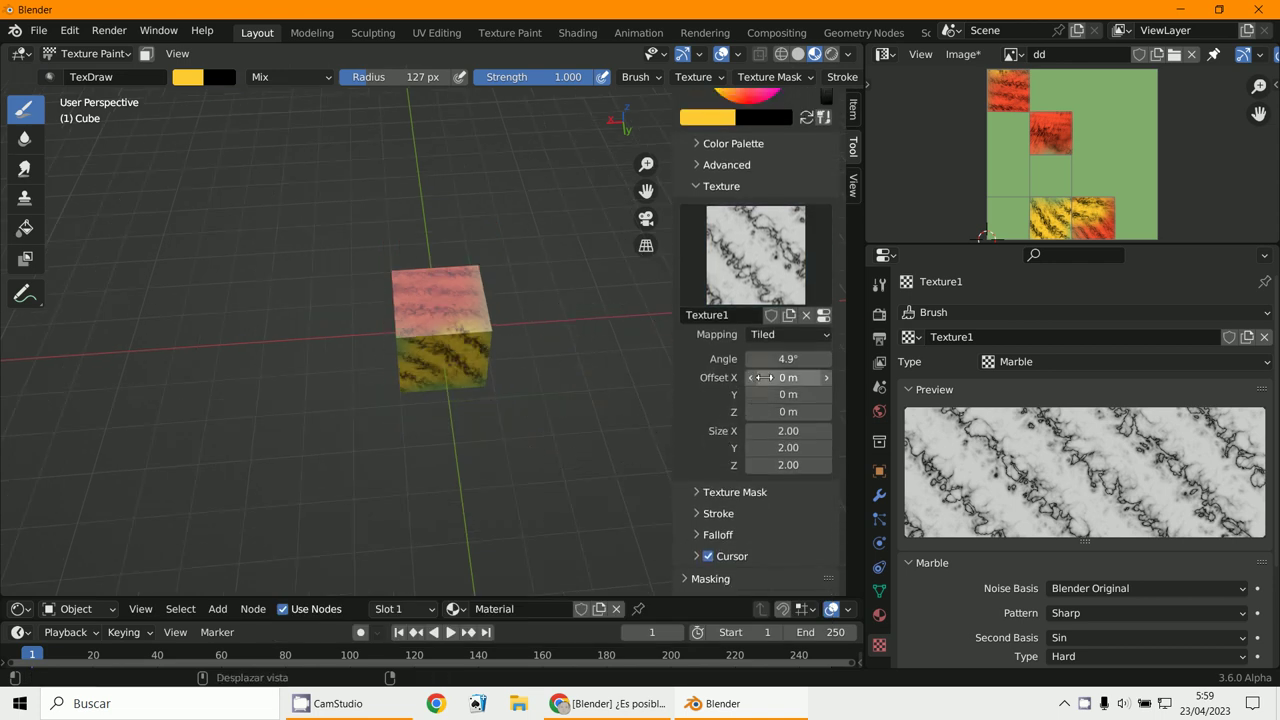
mouse_move(797, 392)
mouse_down()
mouse_move(491, 389)
mouse_move(503, 358)
mouse_up()
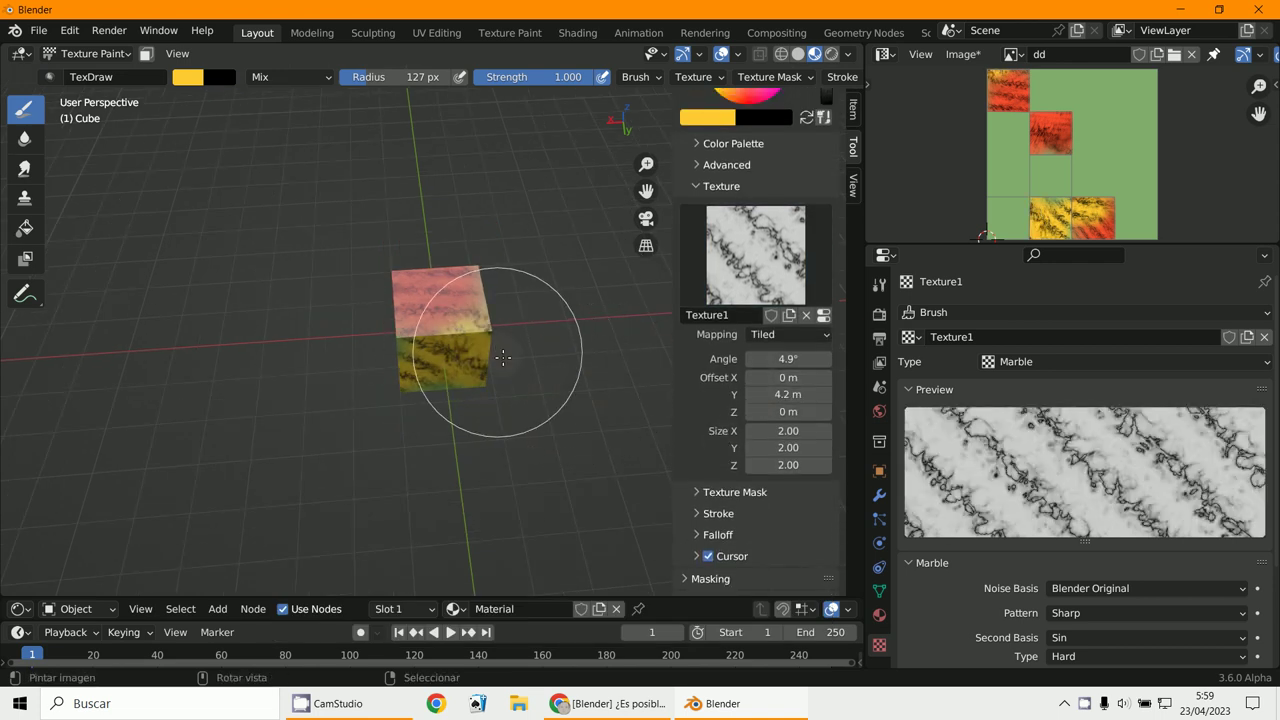
middle_drag(503, 357, 594, 337)
Step: Expand the brush's Stroke settings, set the stroke method to Airbrush and try it on the cube's yellow face
scroll(707, 484, up, 2)
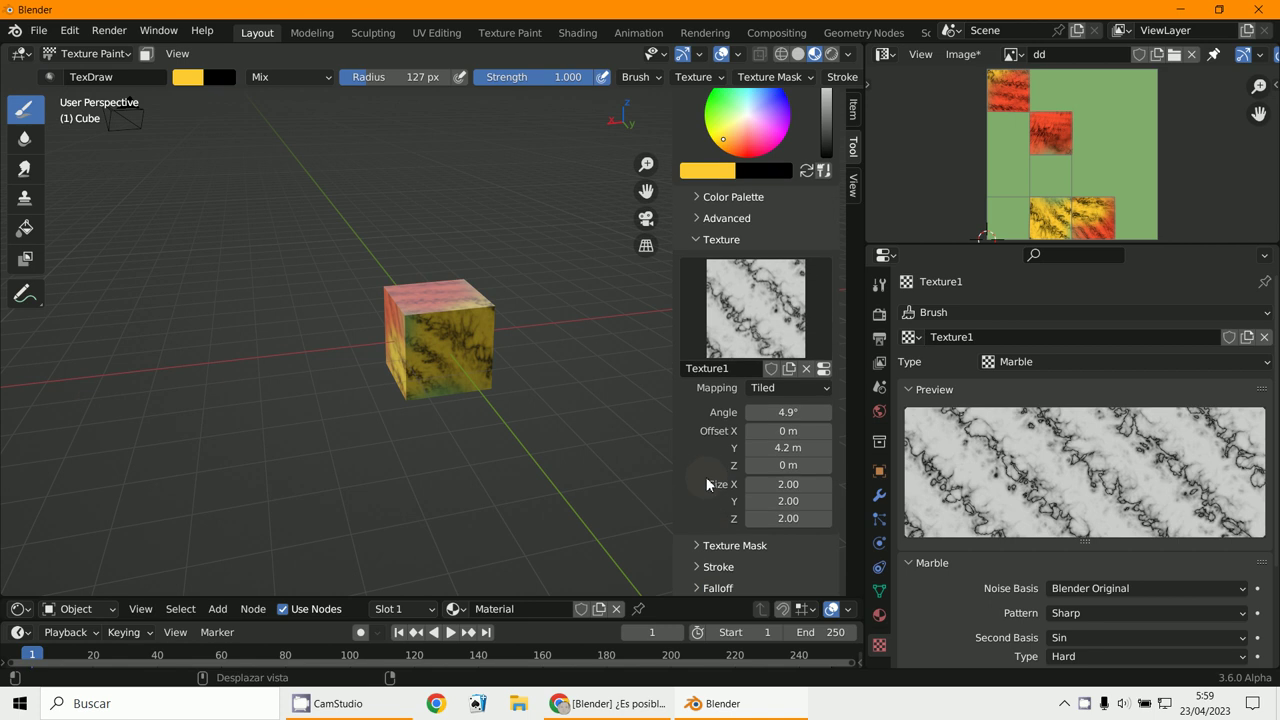
scroll(707, 484, down, 2)
click(701, 489)
scroll(745, 529, down, 3)
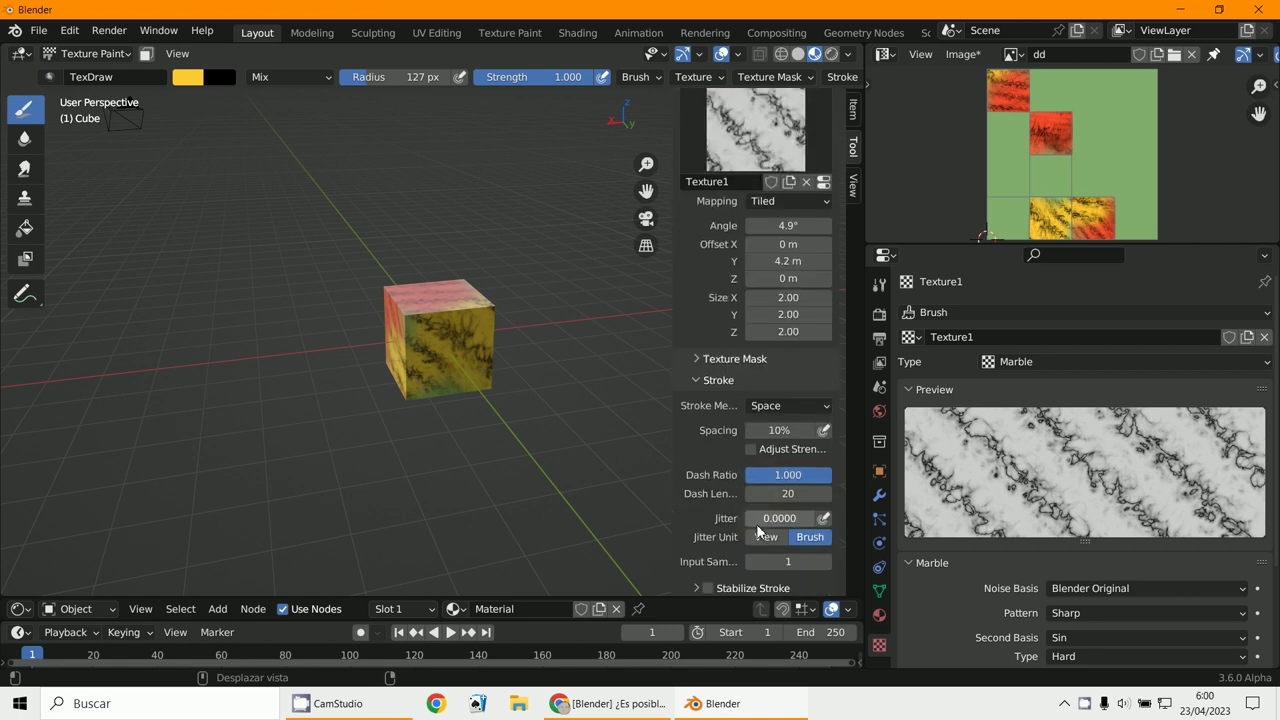
click(785, 406)
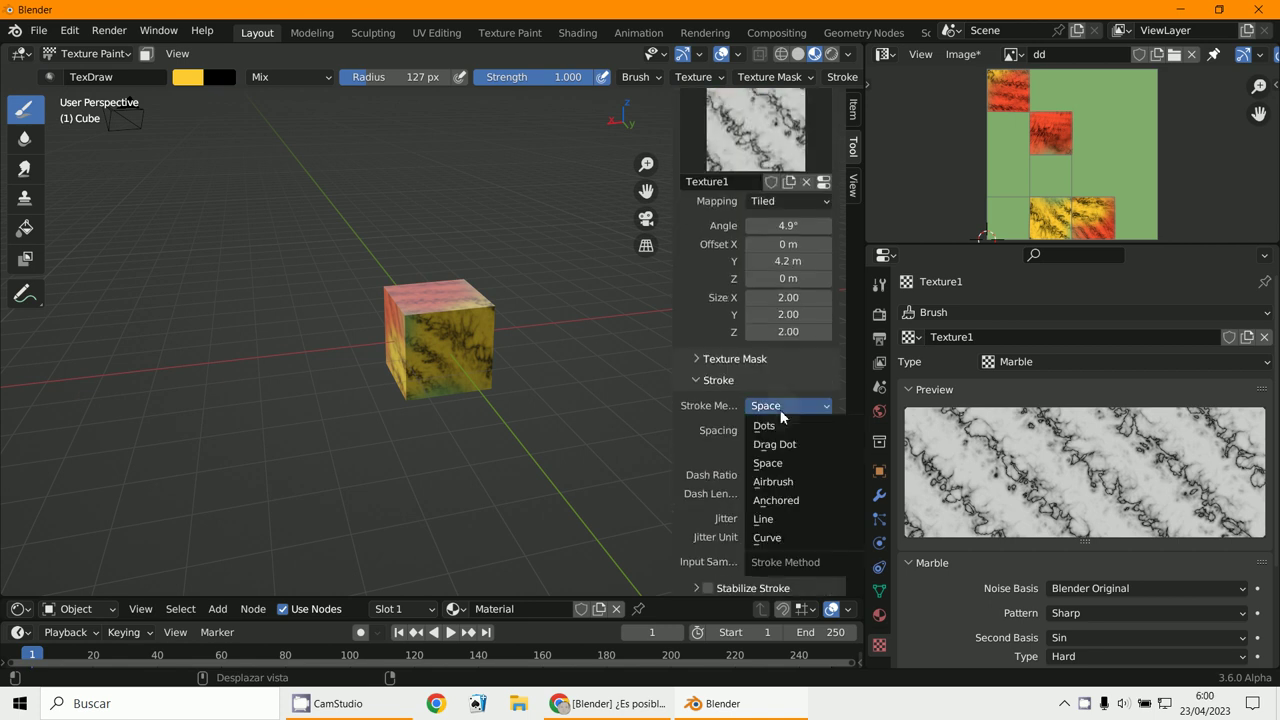
click(799, 490)
scroll(457, 465, up, 3)
middle_drag(457, 465, 460, 420)
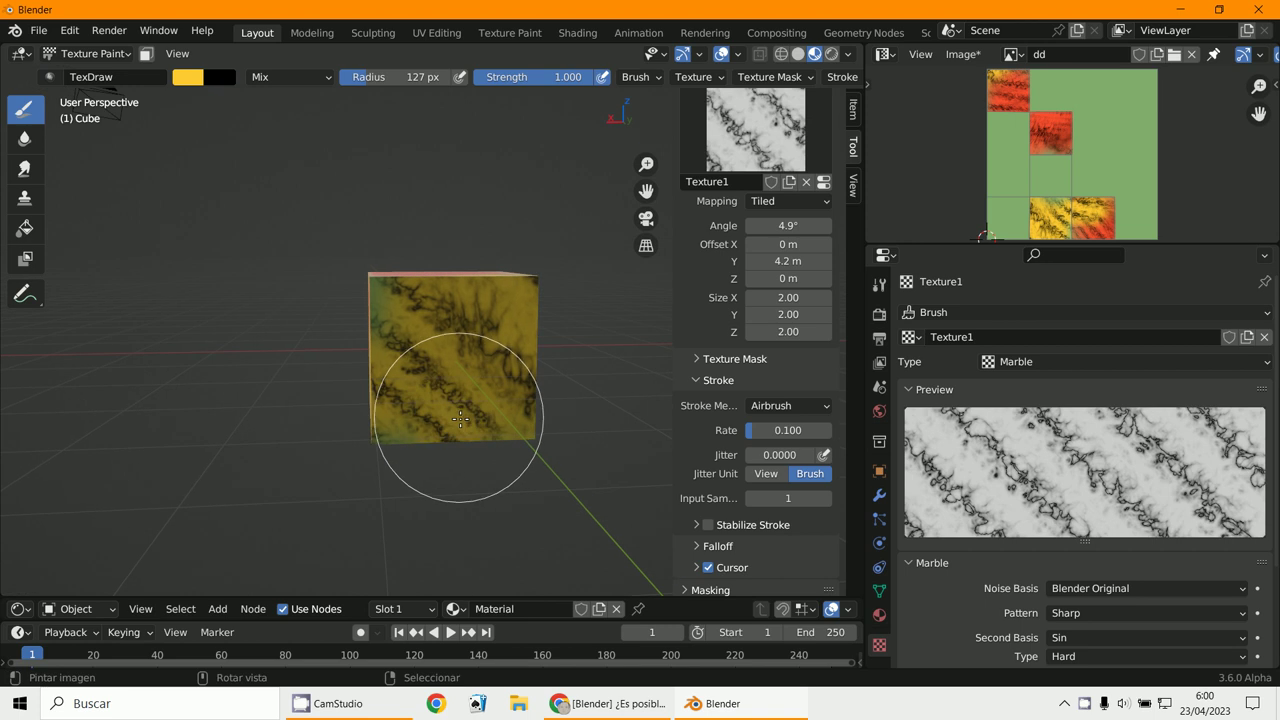
Step: Change the brush's stroke method to Anchored
click(785, 406)
click(773, 500)
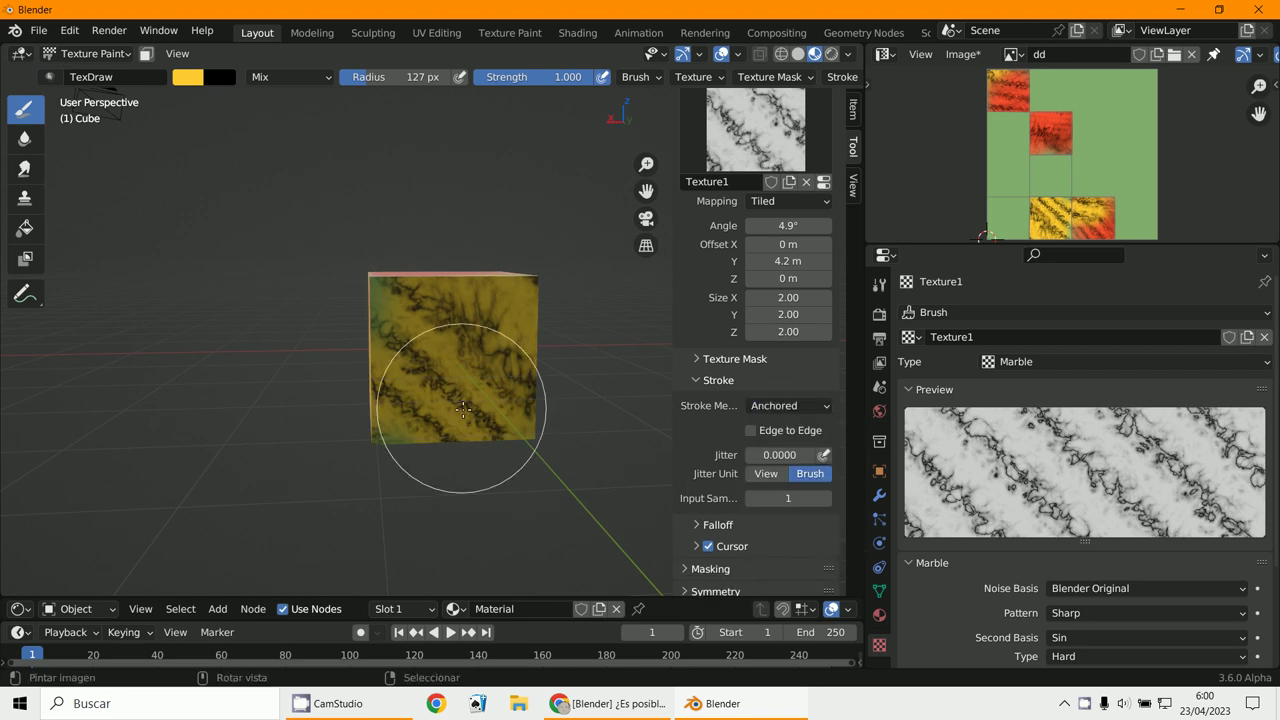
Step: Paint anchored marble strokes in golden yellow on the cube's yellow face and around onto the plain green face beside it
drag(463, 408, 475, 424)
middle_drag(475, 424, 509, 331)
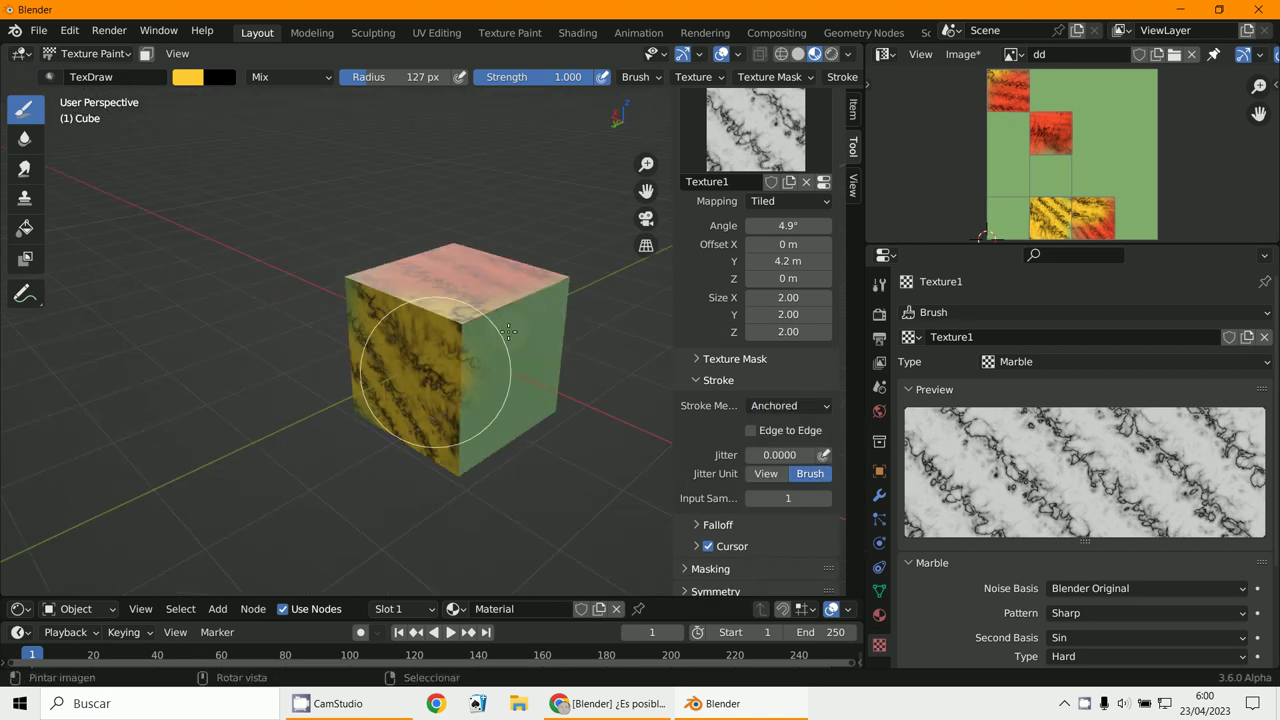
mouse_move(509, 331)
mouse_down()
mouse_move(507, 353)
mouse_move(540, 370)
mouse_up()
middle_drag(540, 370, 451, 373)
drag(447, 369, 492, 488)
Step: Set the brush's stroke method to Line and paint yellow marble lines on the partly green face and the red face
click(778, 407)
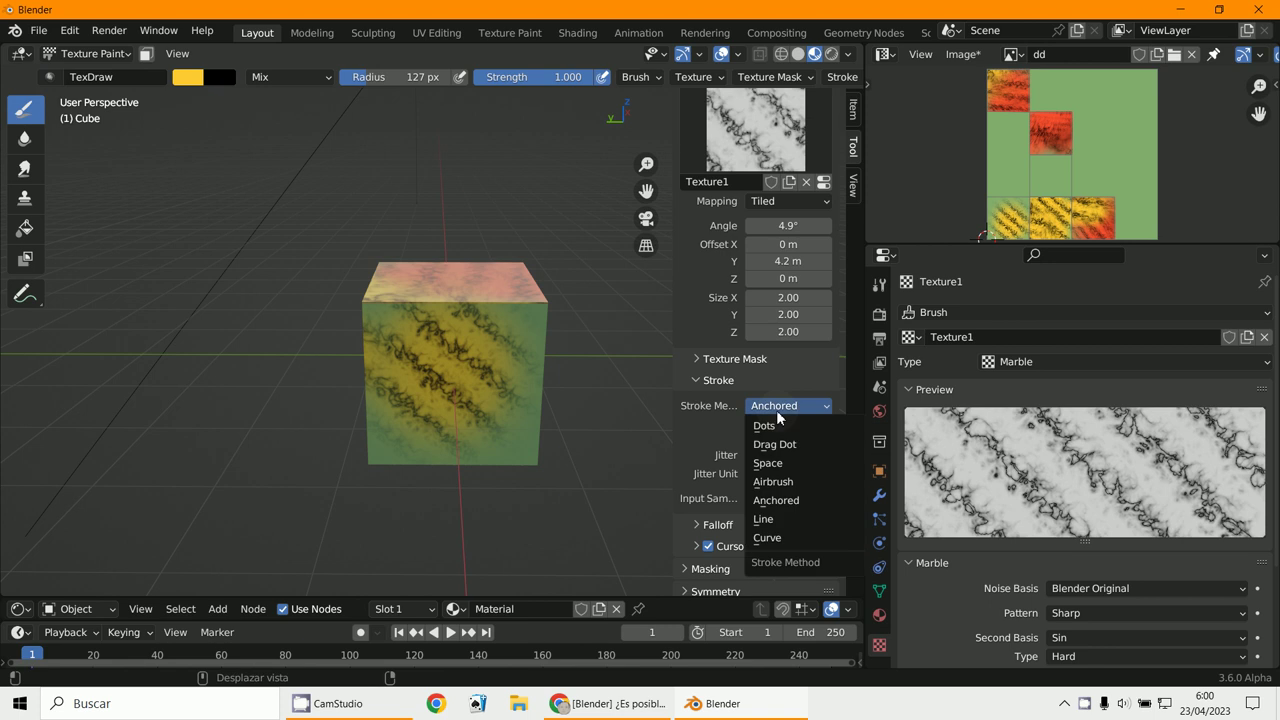
click(768, 519)
drag(527, 341, 391, 460)
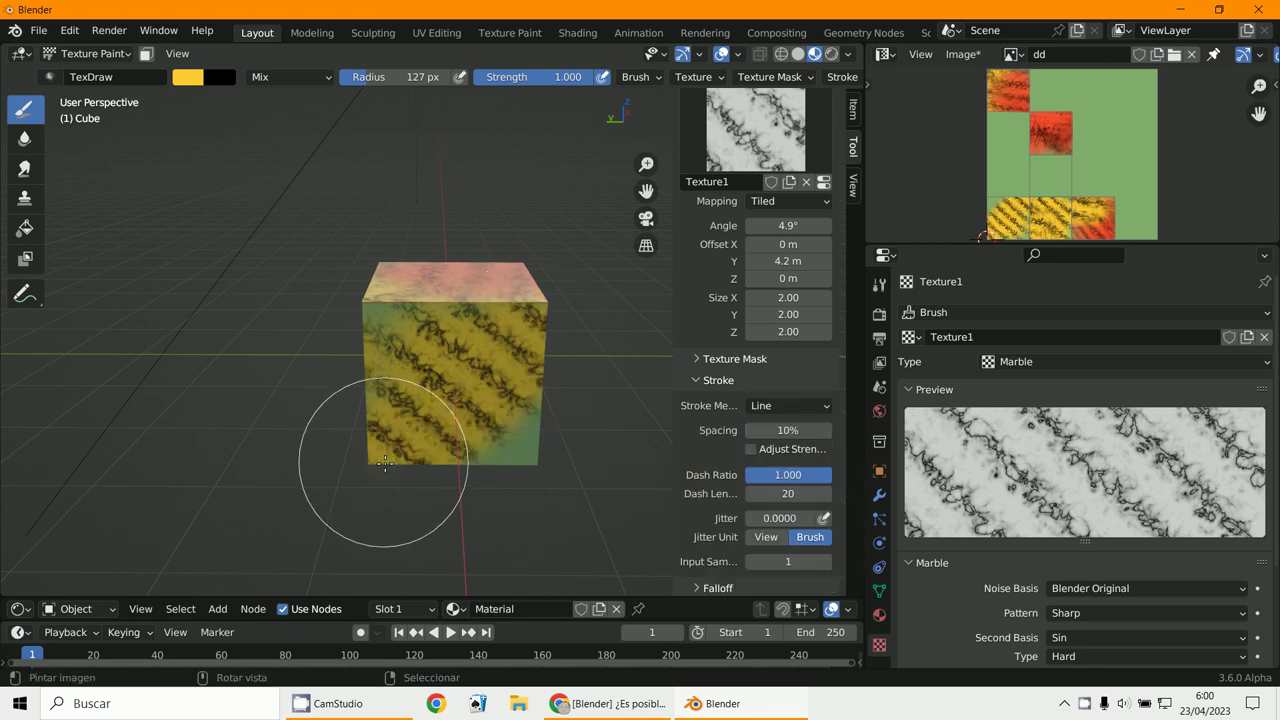
middle_drag(528, 457, 440, 380)
drag(433, 366, 420, 398)
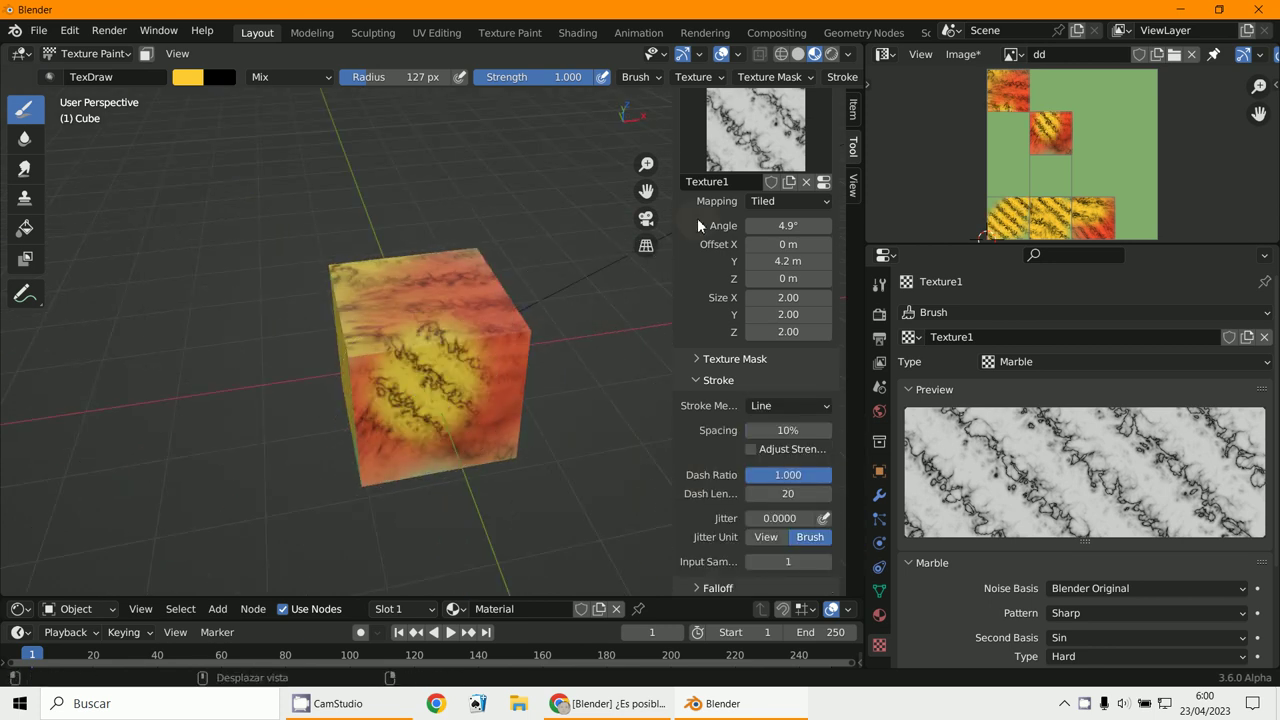
Step: Change the brush colour to light green, set the texture angle to 31.4° and paint on the front red-yellow face and the top
scroll(748, 153, up, 5)
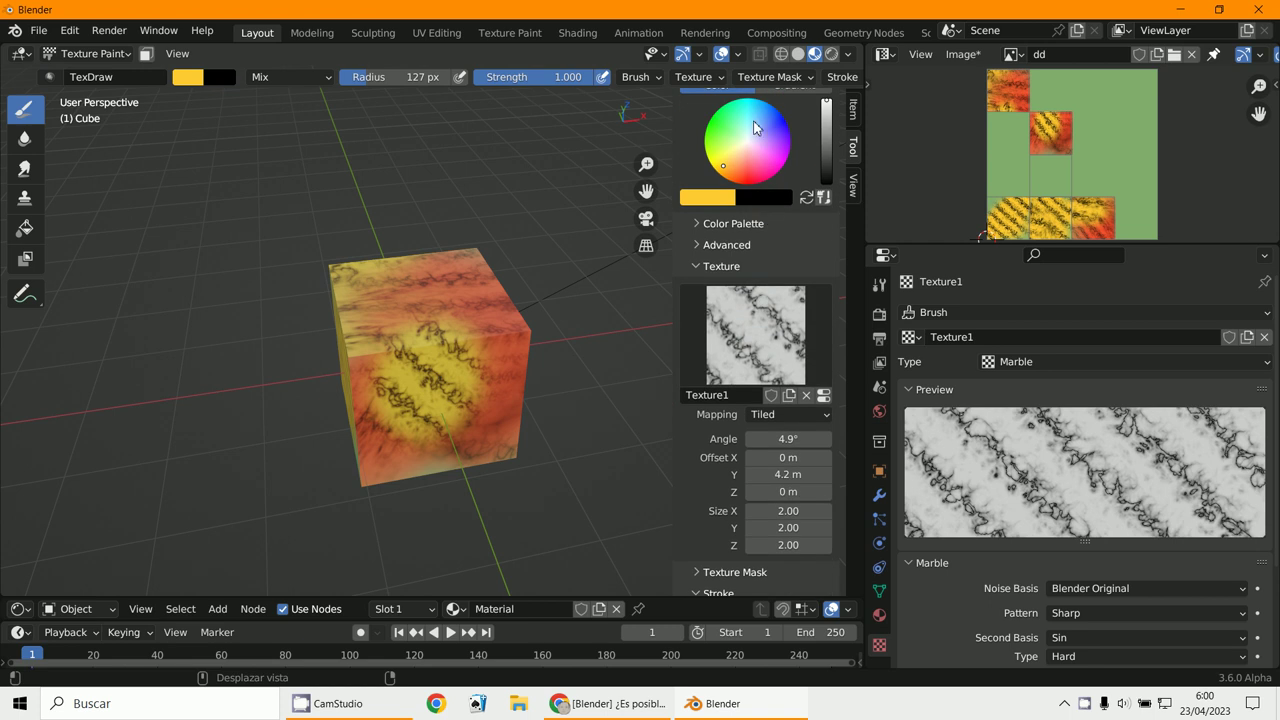
click(468, 385)
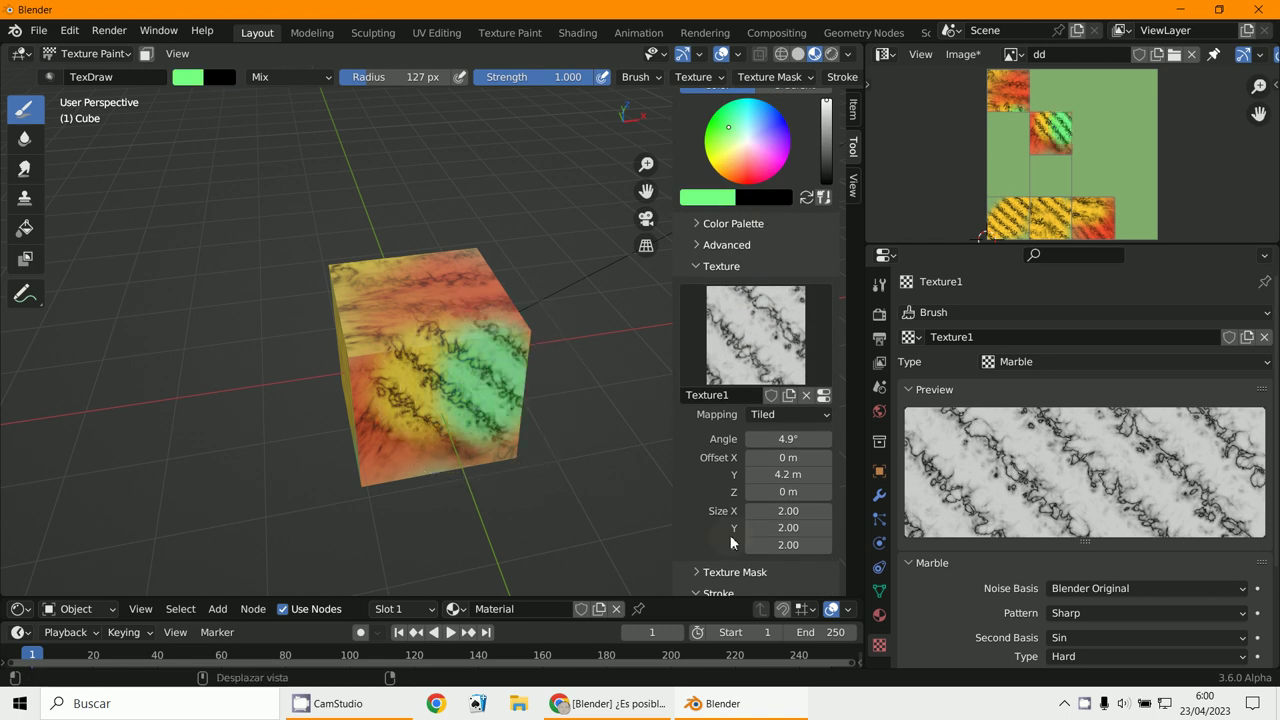
mouse_move(788, 439)
mouse_down()
mouse_move(751, 279)
mouse_move(578, 291)
mouse_up()
click(407, 297)
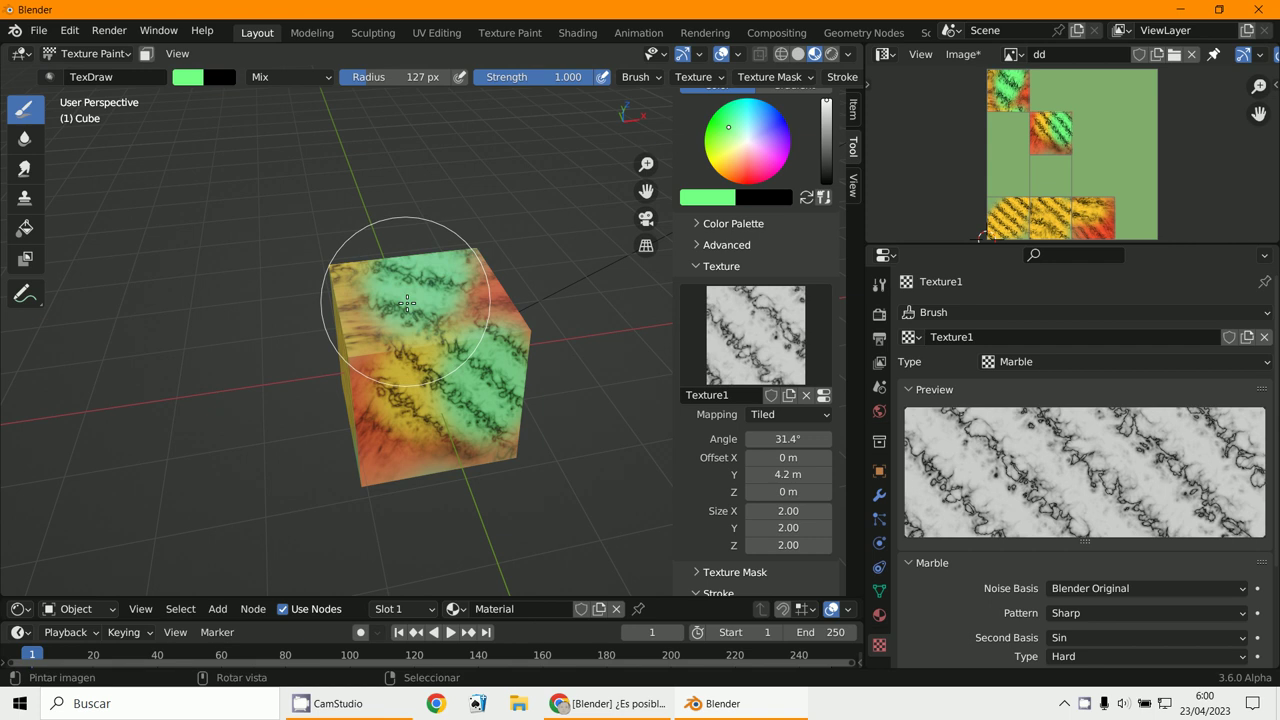
Step: Set the brush texture's X, Y and Z size to 3.00 and paint green marble on the adjoining red and yellow face
middle_drag(446, 323, 802, 397)
drag(808, 511, 805, 545)
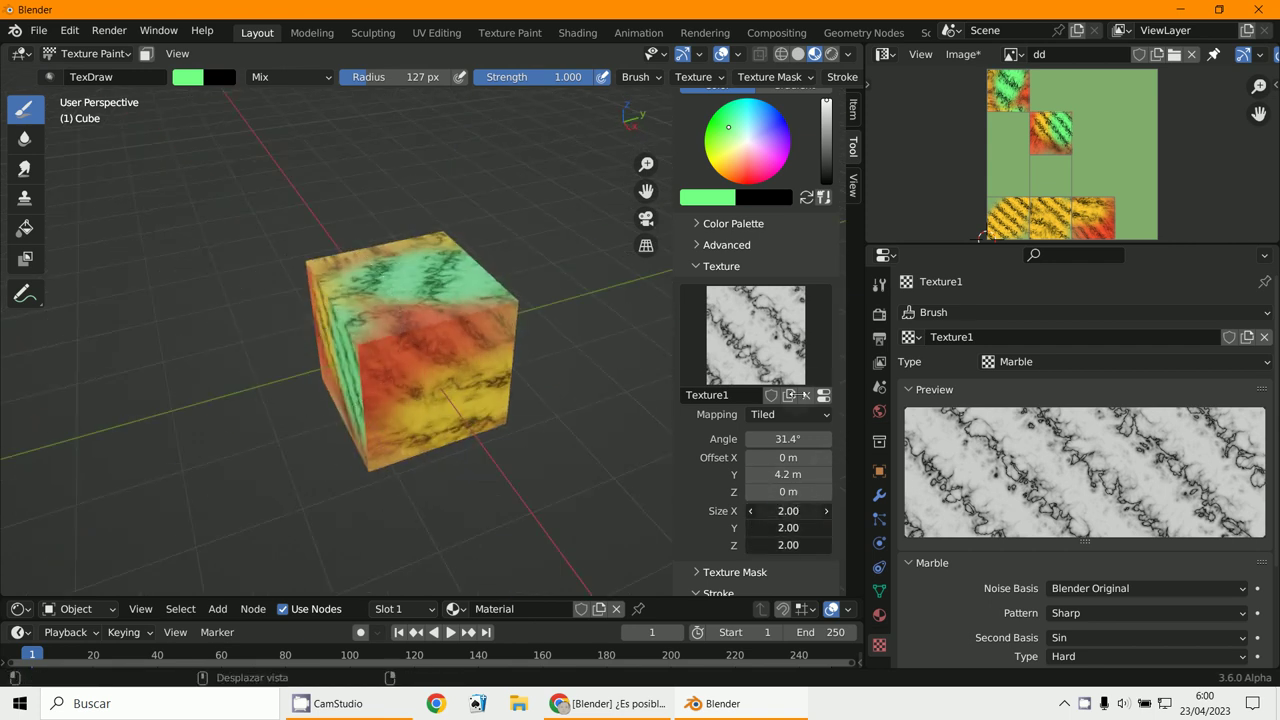
text(3)
key(Return)
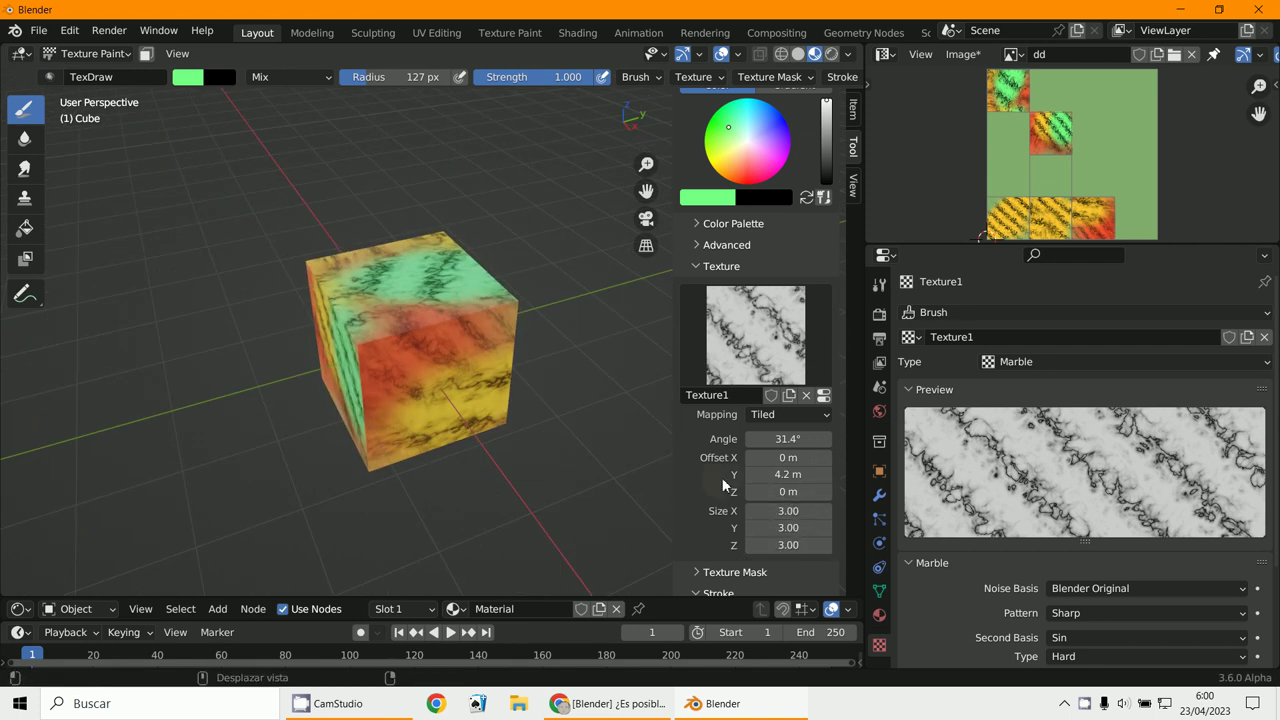
drag(443, 371, 430, 430)
middle_drag(430, 430, 685, 354)
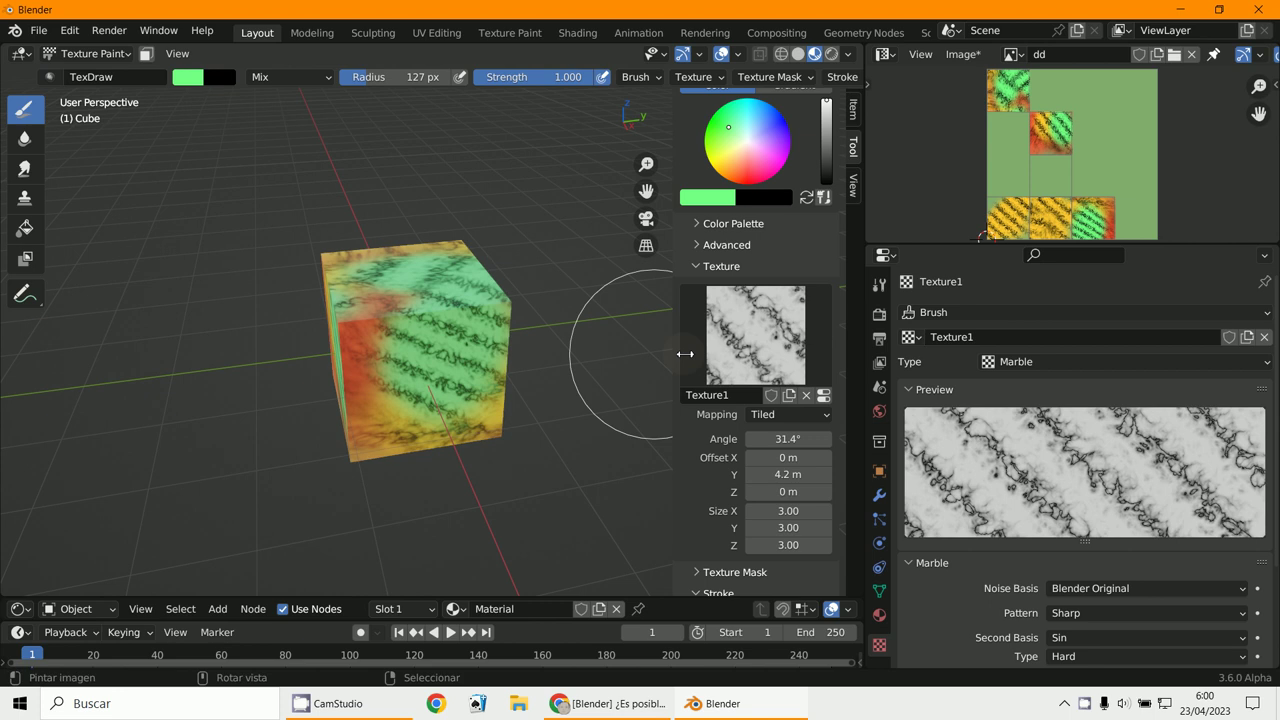
Step: Set the brush texture mapping to Random and paint light green on the cube's top, side and yellow faces
click(786, 414)
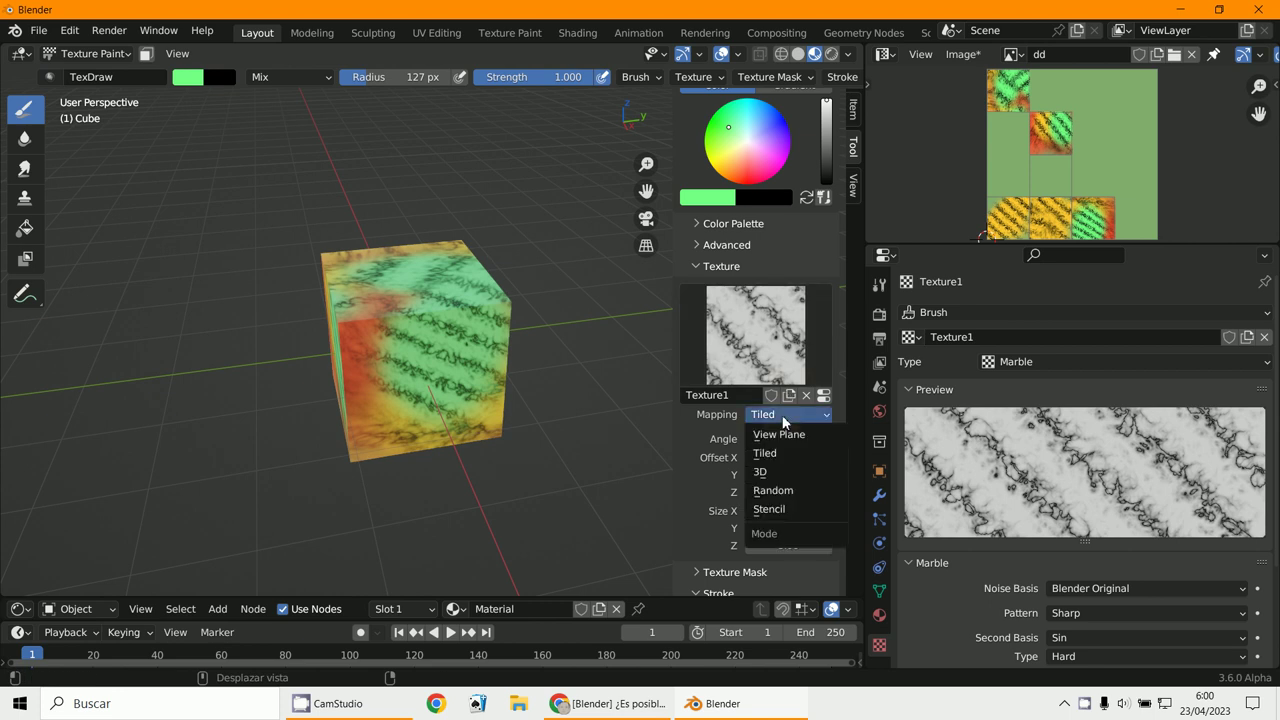
click(789, 494)
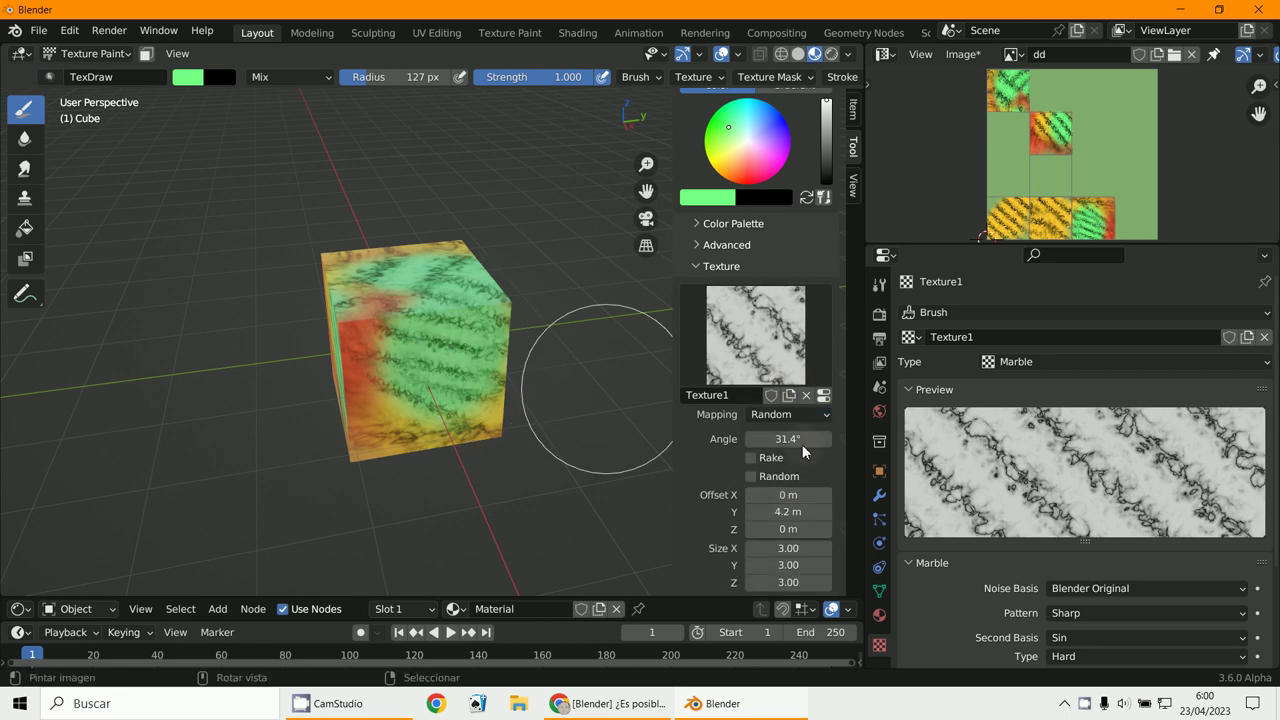
drag(443, 355, 386, 334)
middle_drag(386, 334, 534, 351)
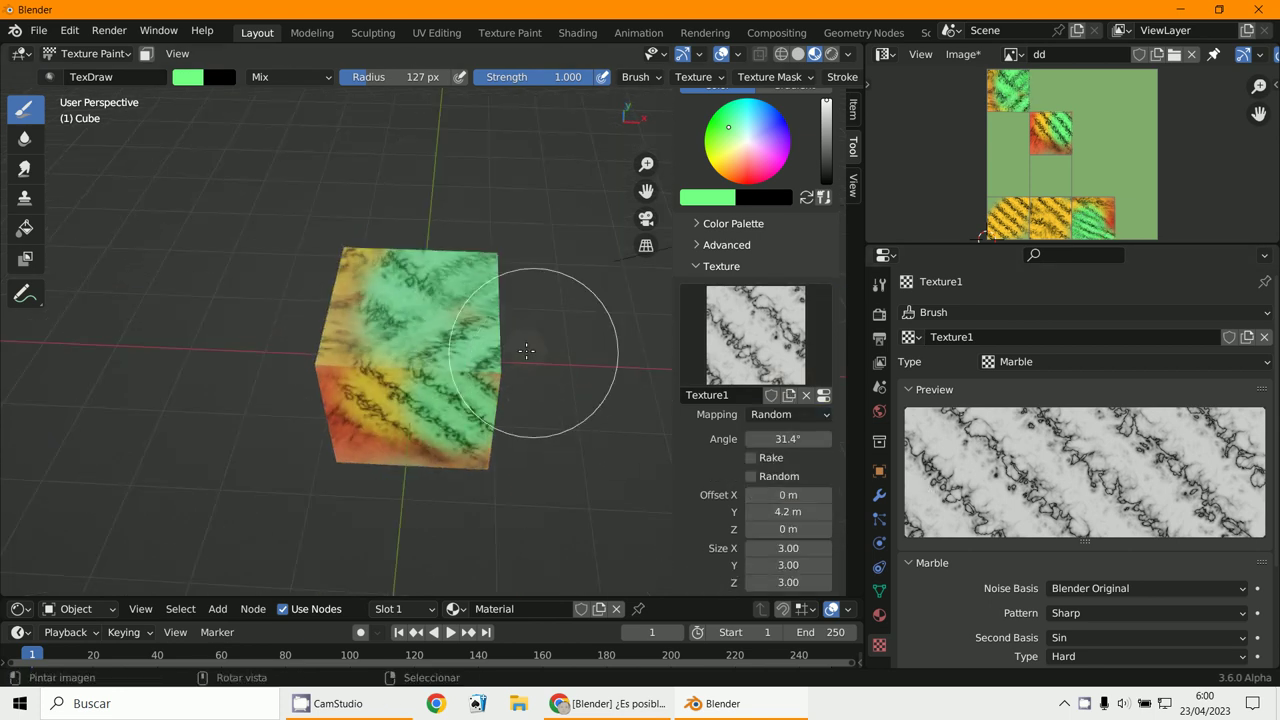
drag(441, 325, 350, 325)
middle_drag(350, 325, 571, 214)
click(474, 294)
scroll(474, 294, down, 4)
middle_drag(474, 294, 456, 439)
scroll(456, 439, up, 2)
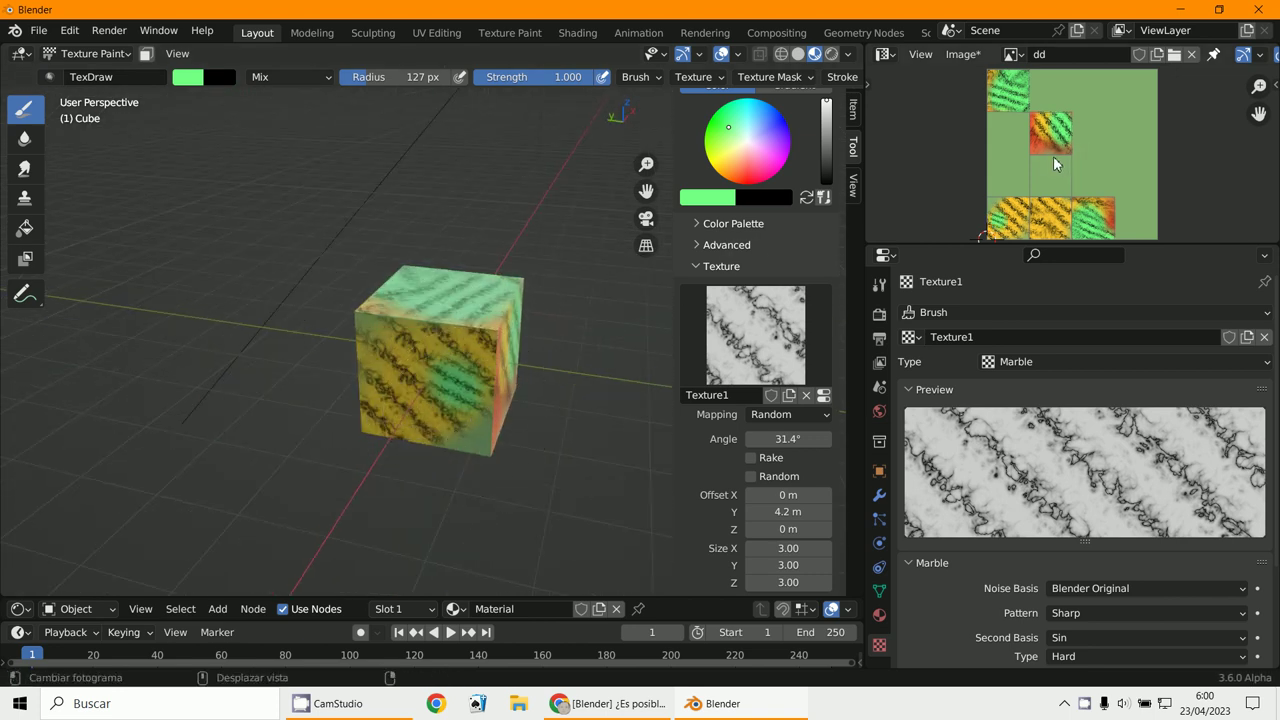
Step: Save the painted dd image
scroll(1053, 156, down, 1)
click(965, 55)
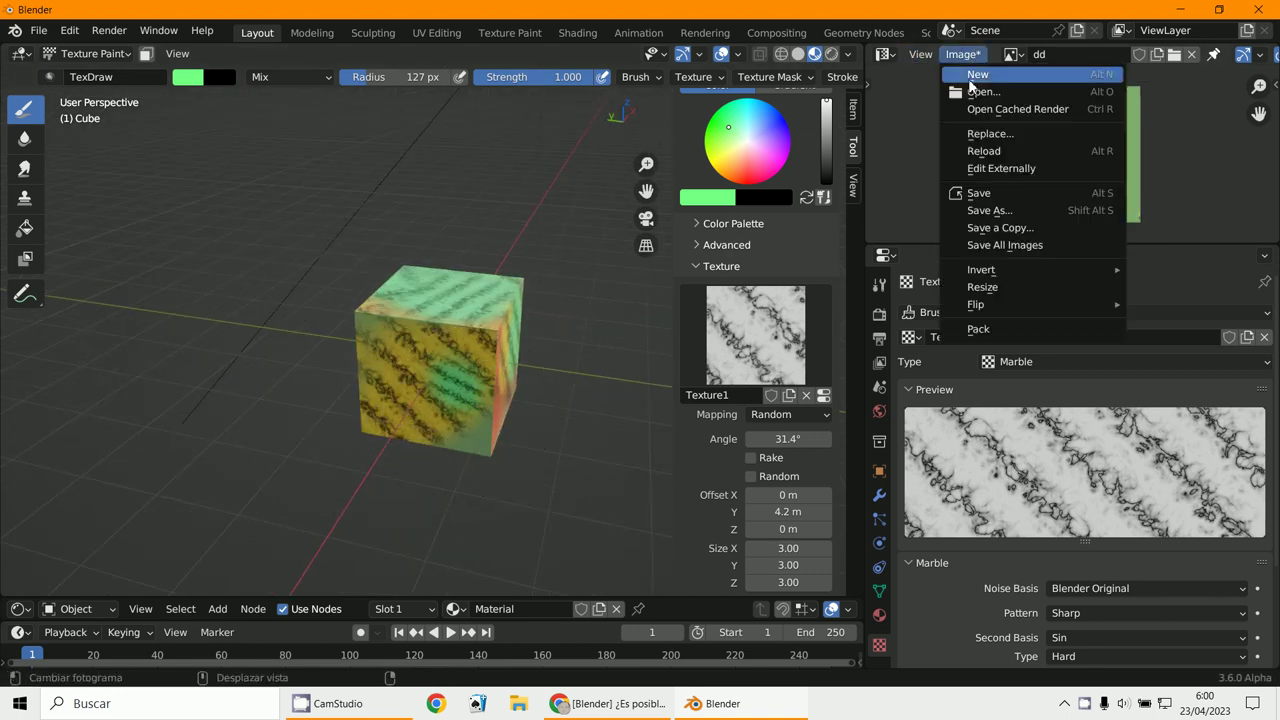
click(985, 194)
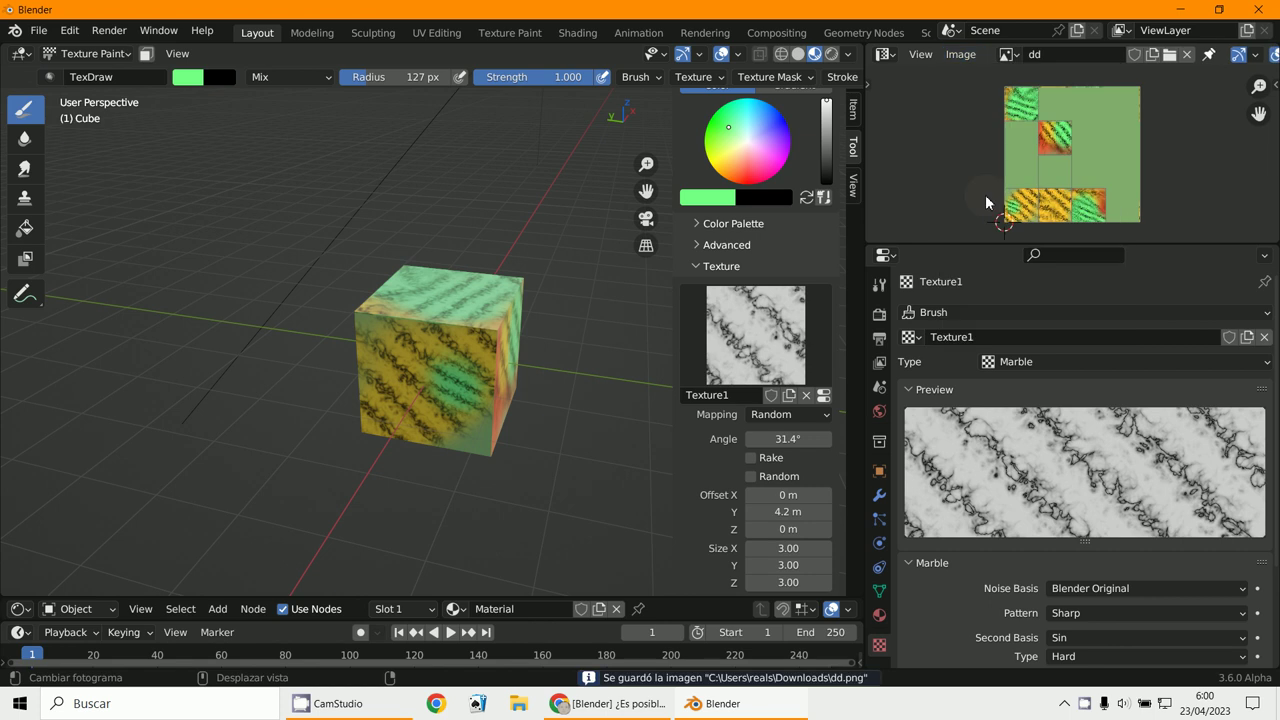
click(955, 55)
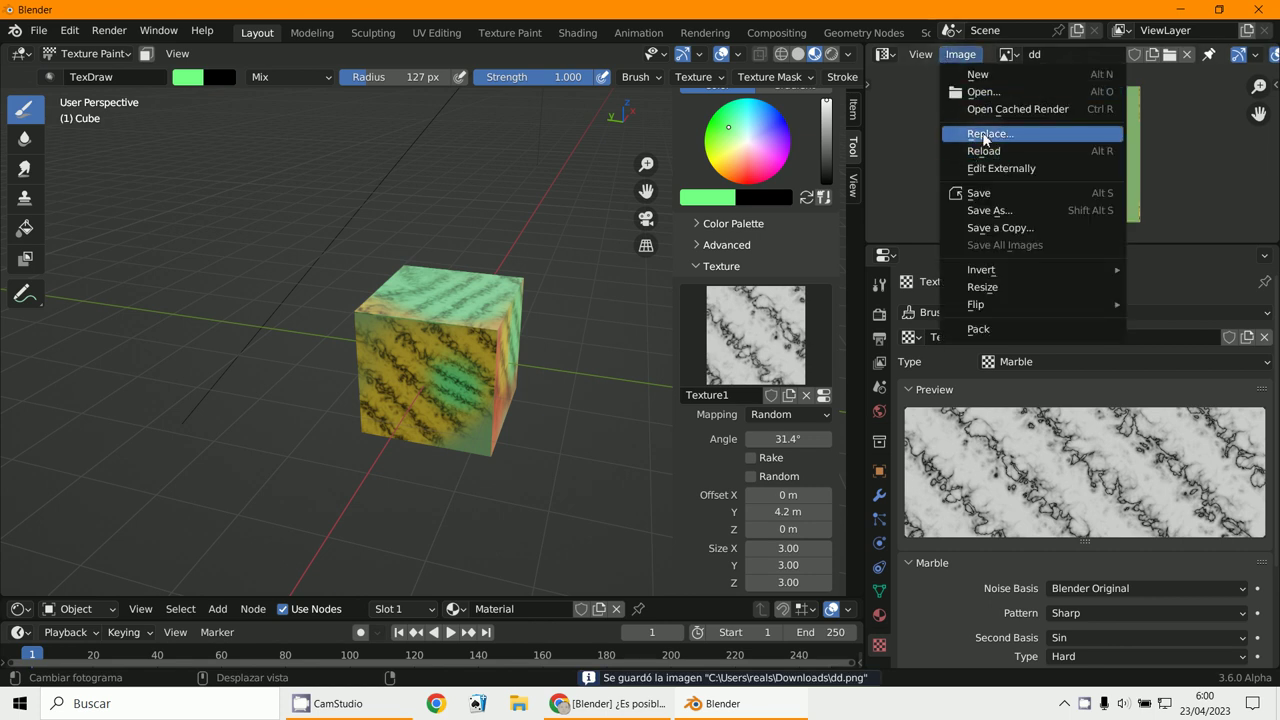
click(985, 133)
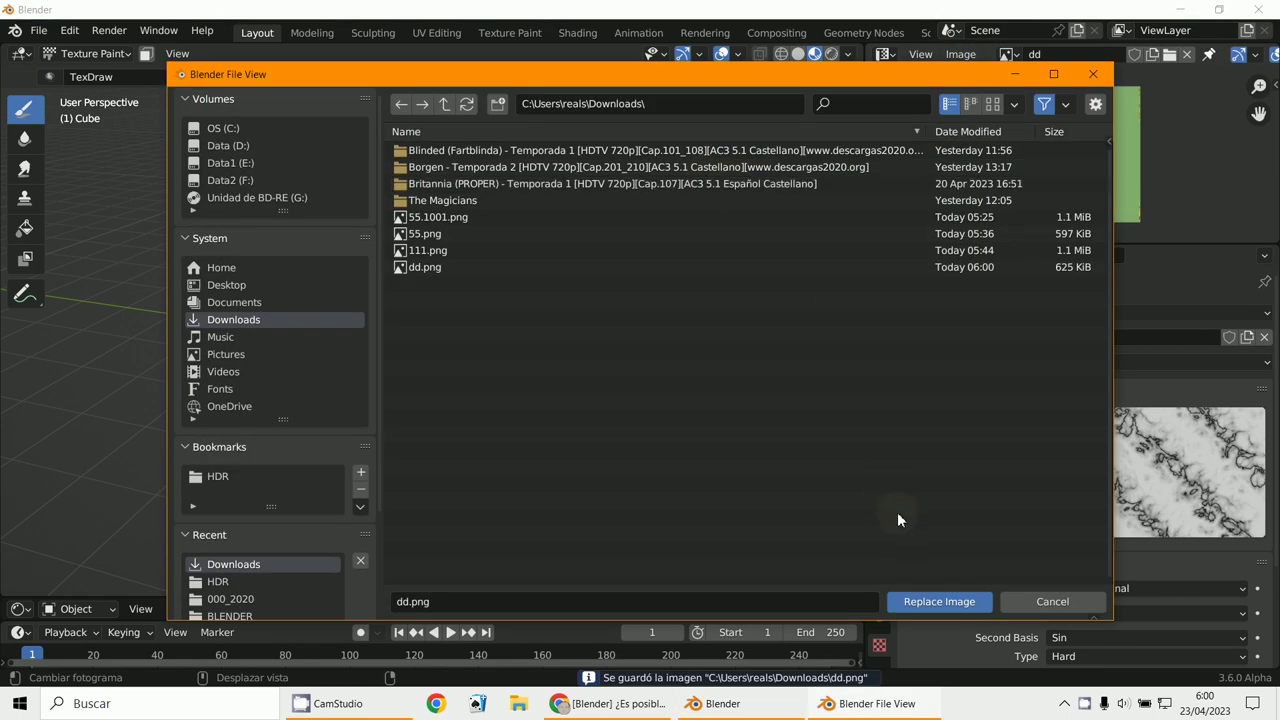
click(1045, 601)
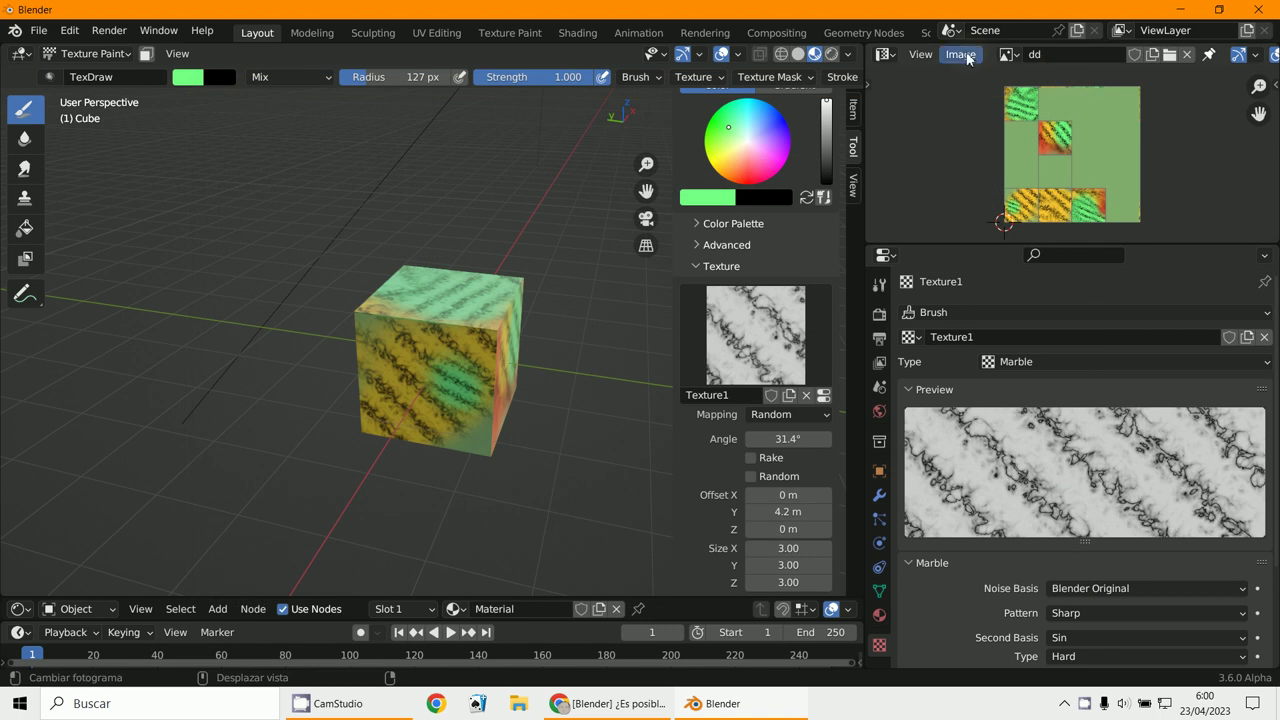
Step: Reload the dd image from its saved file
click(963, 55)
click(1006, 155)
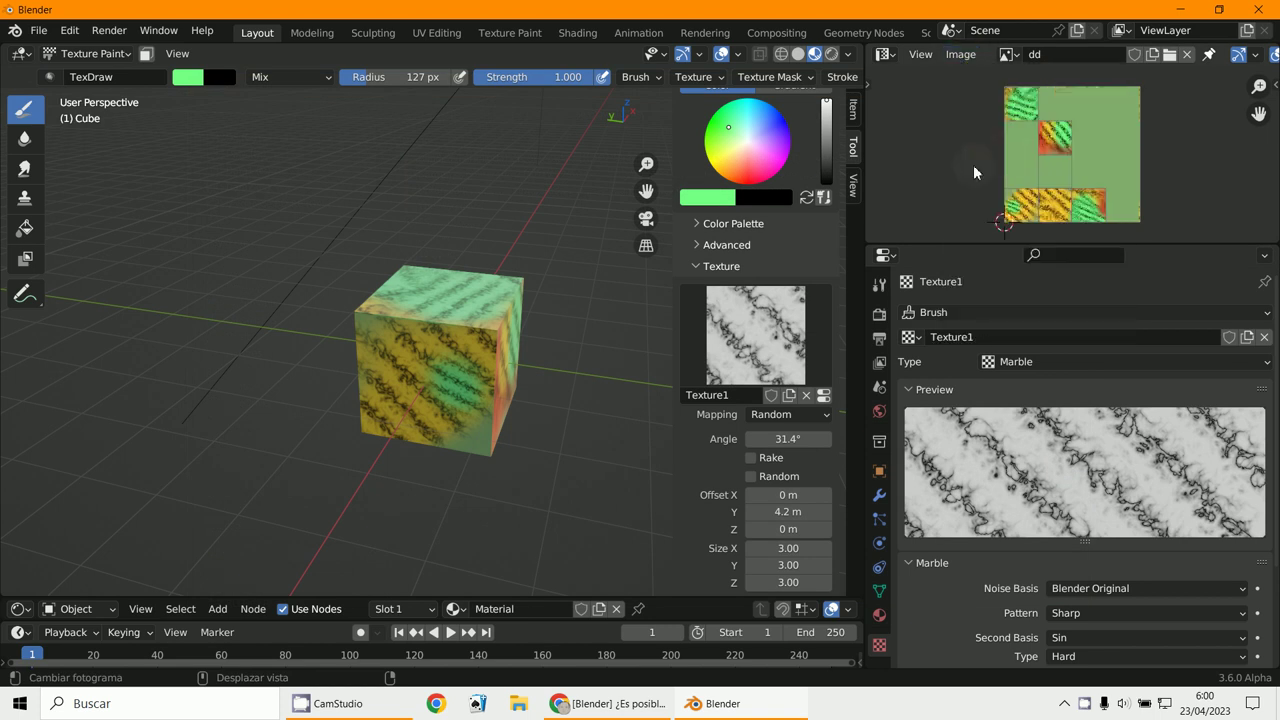
scroll(271, 243, down, 2)
scroll(371, 371, up, 2)
Step: Enlarge the shader editor, collapse the Principled BSDF node and shift the dd image texture node slightly
shift+middle_drag(558, 425, 508, 340)
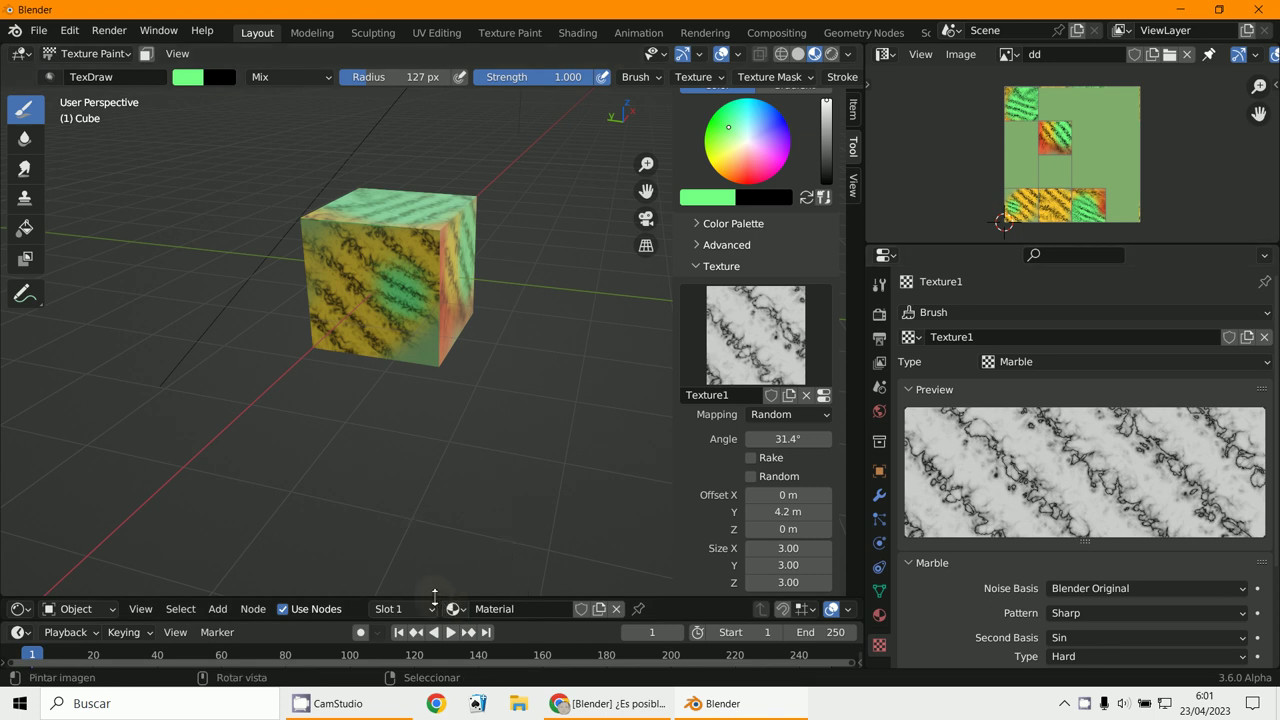
drag(435, 596, 435, 356)
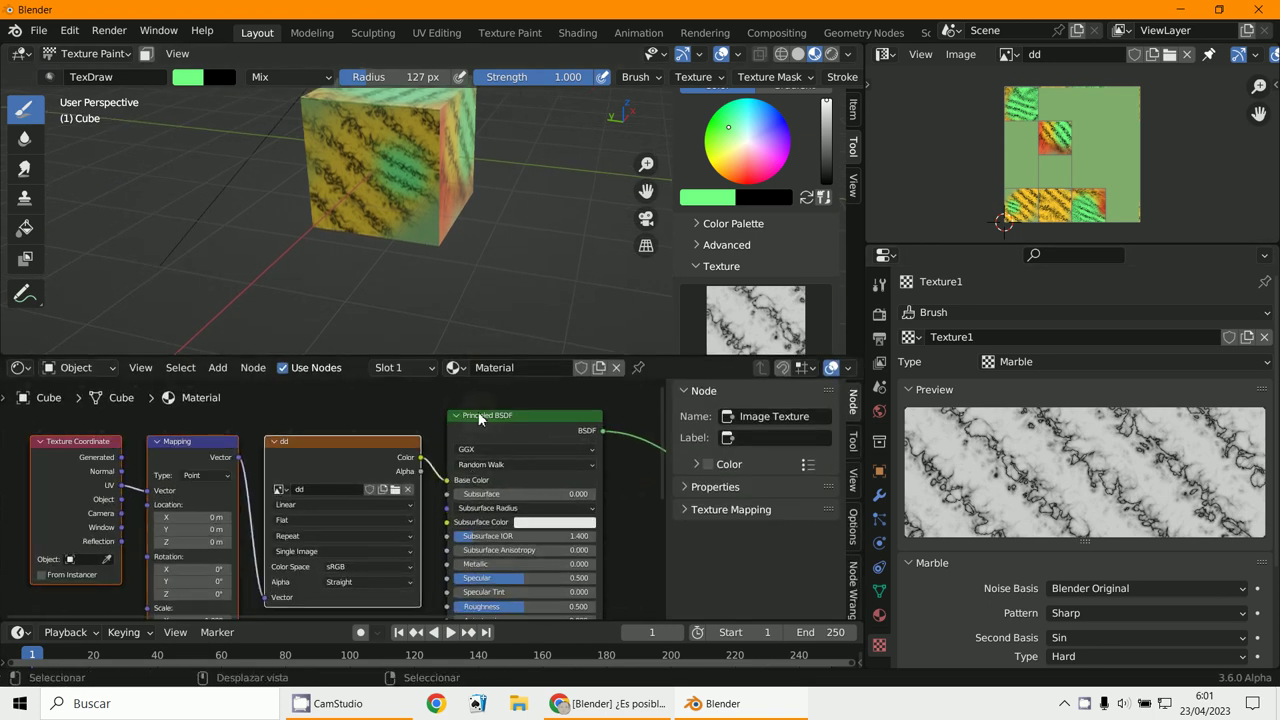
click(456, 417)
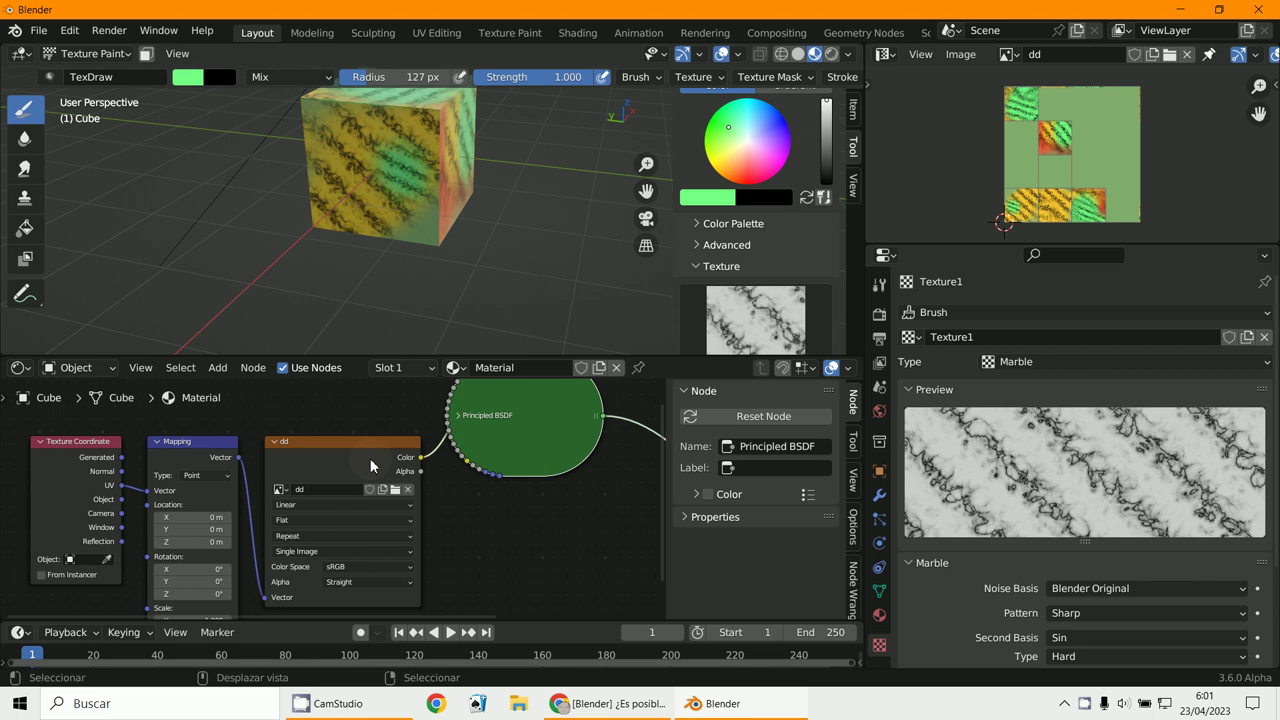
drag(329, 446, 335, 447)
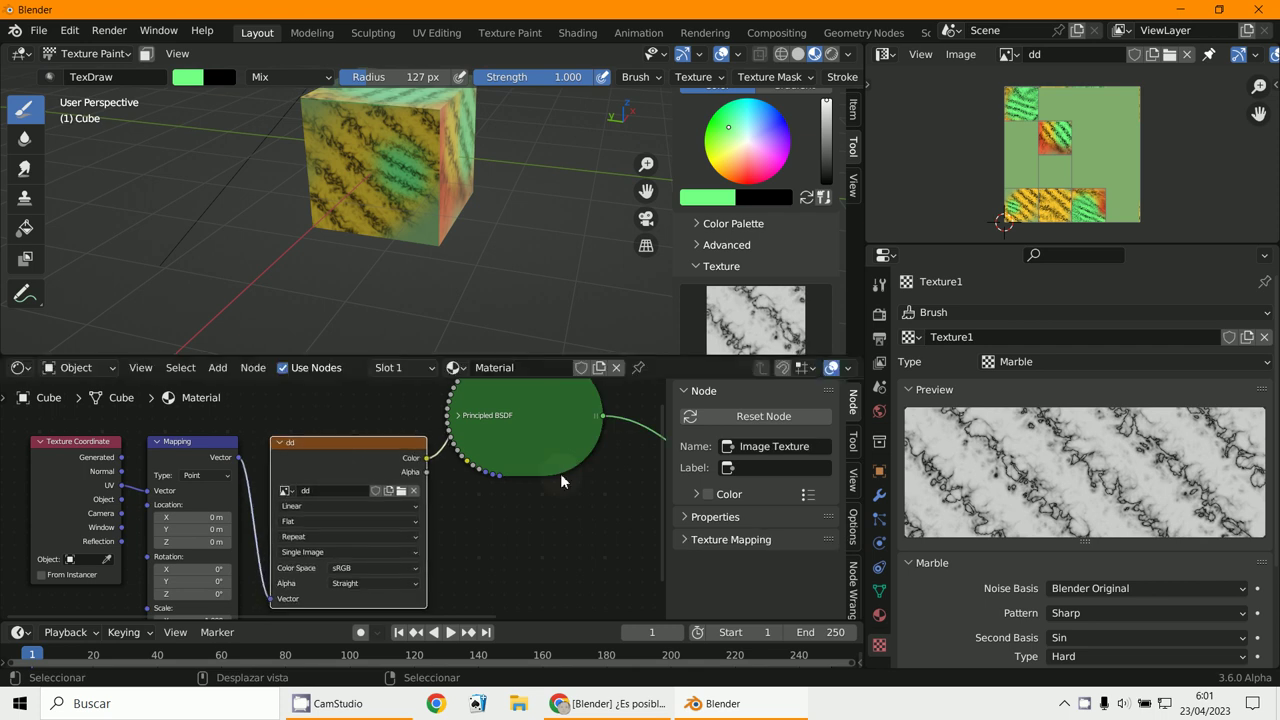
scroll(1055, 517, down, 3)
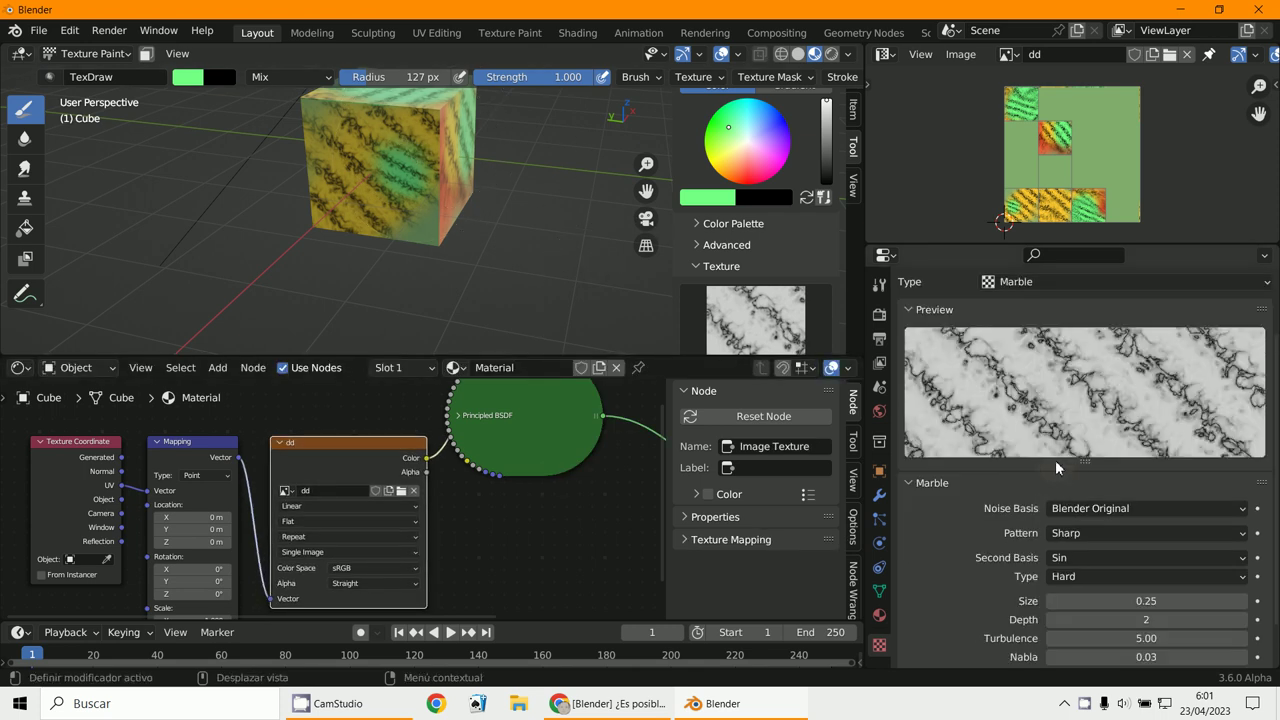
scroll(307, 560, down, 1)
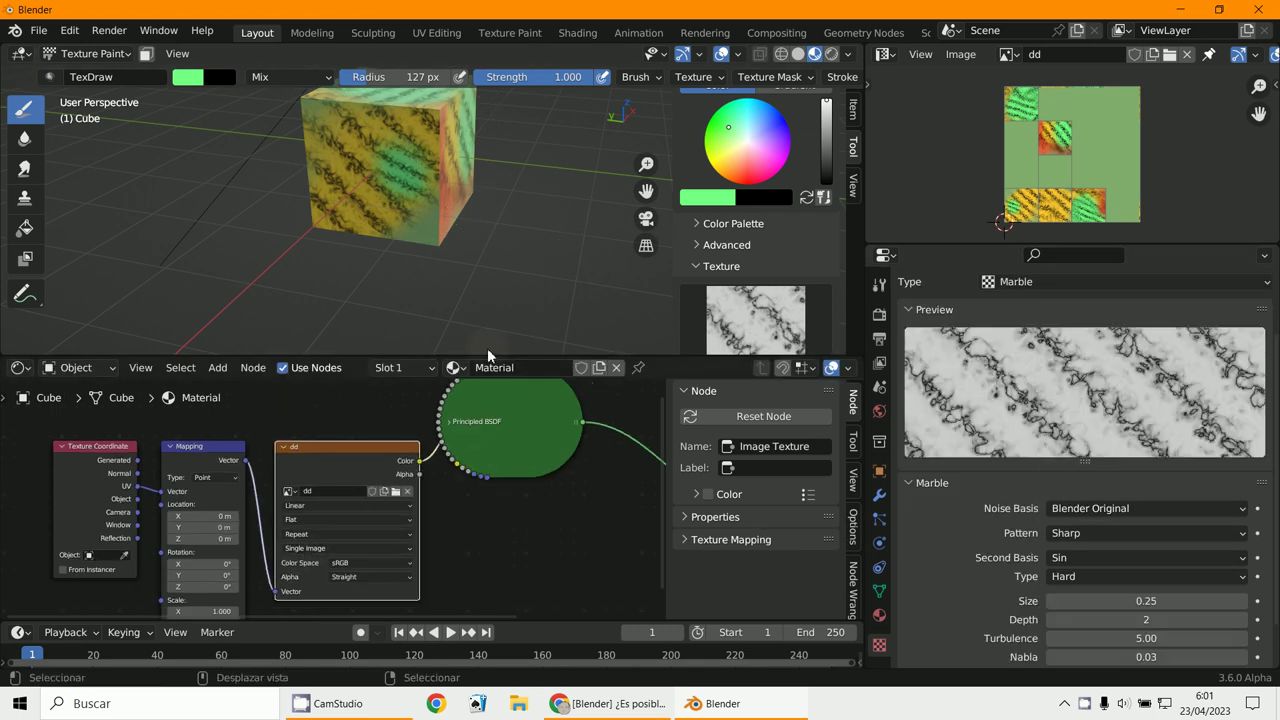
Step: Paint a light green marble stroke over the lower corner of the cube's yellow face
click(432, 236)
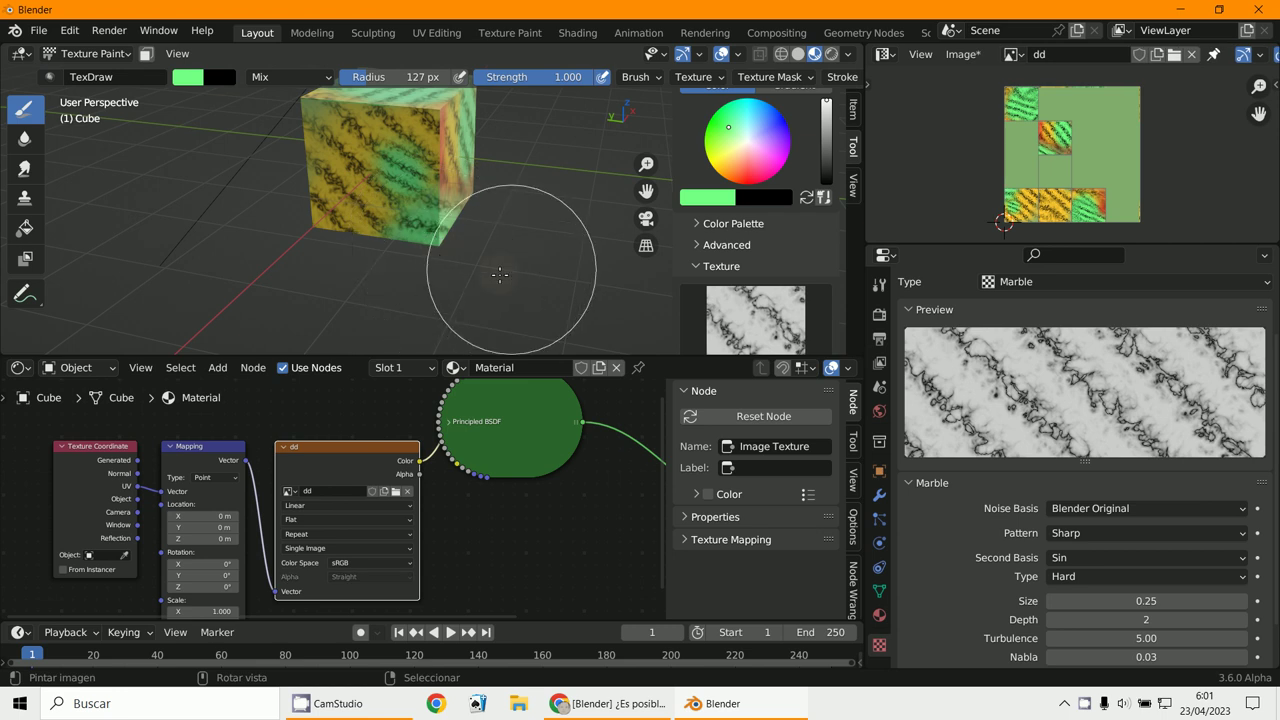
middle_drag(512, 268, 444, 296)
scroll(444, 296, down, 2)
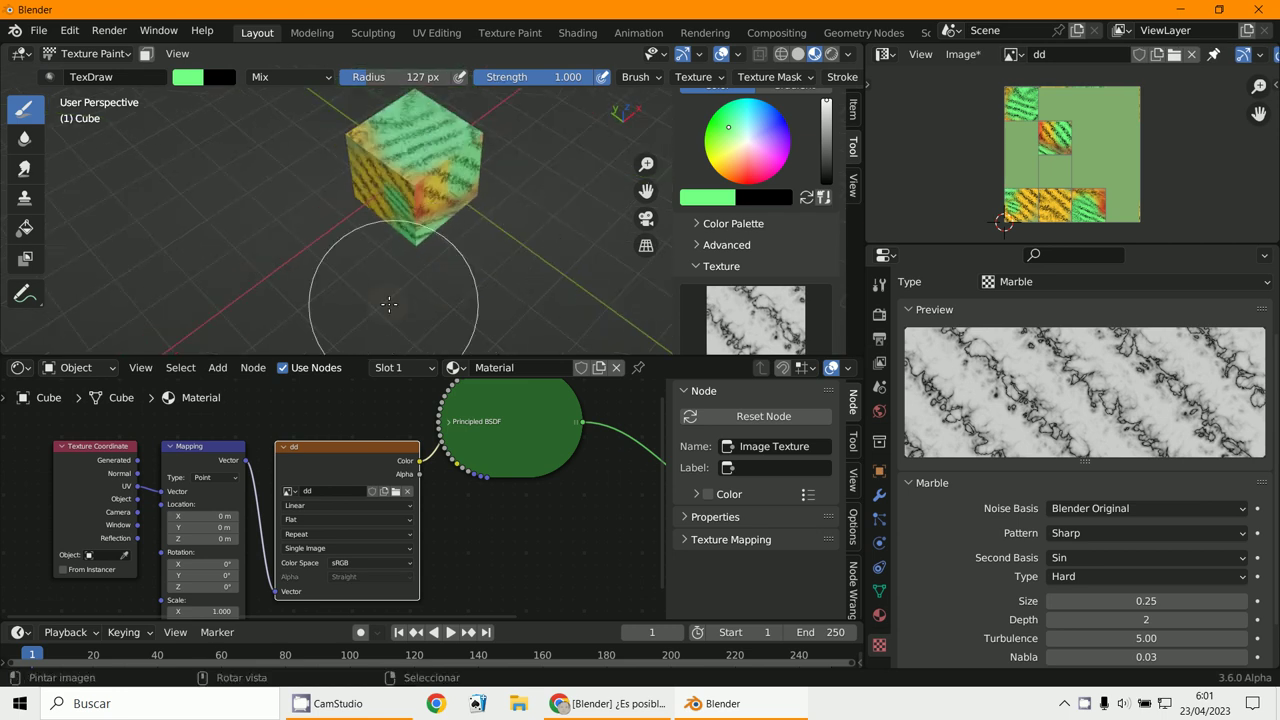
Step: Switch to File Explorer and launch the blender application from D:\BLENDER\Principales\blender-2.79b
click(516, 704)
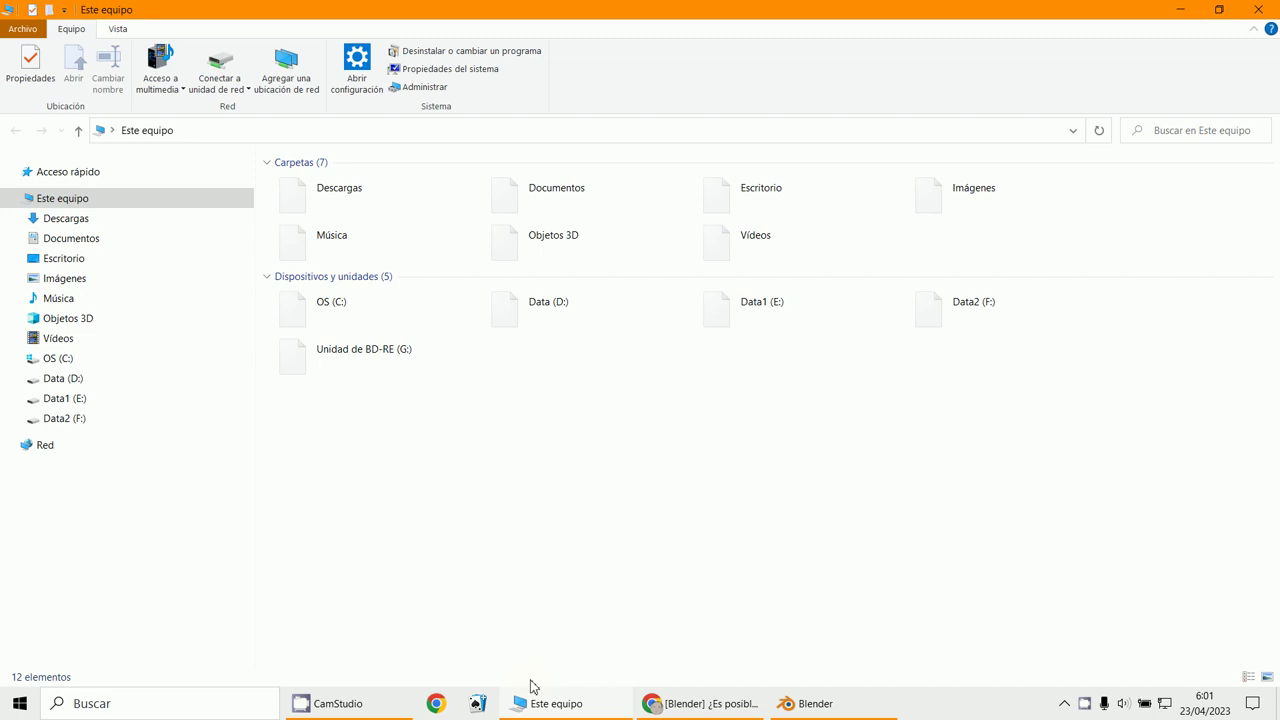
click(63, 378)
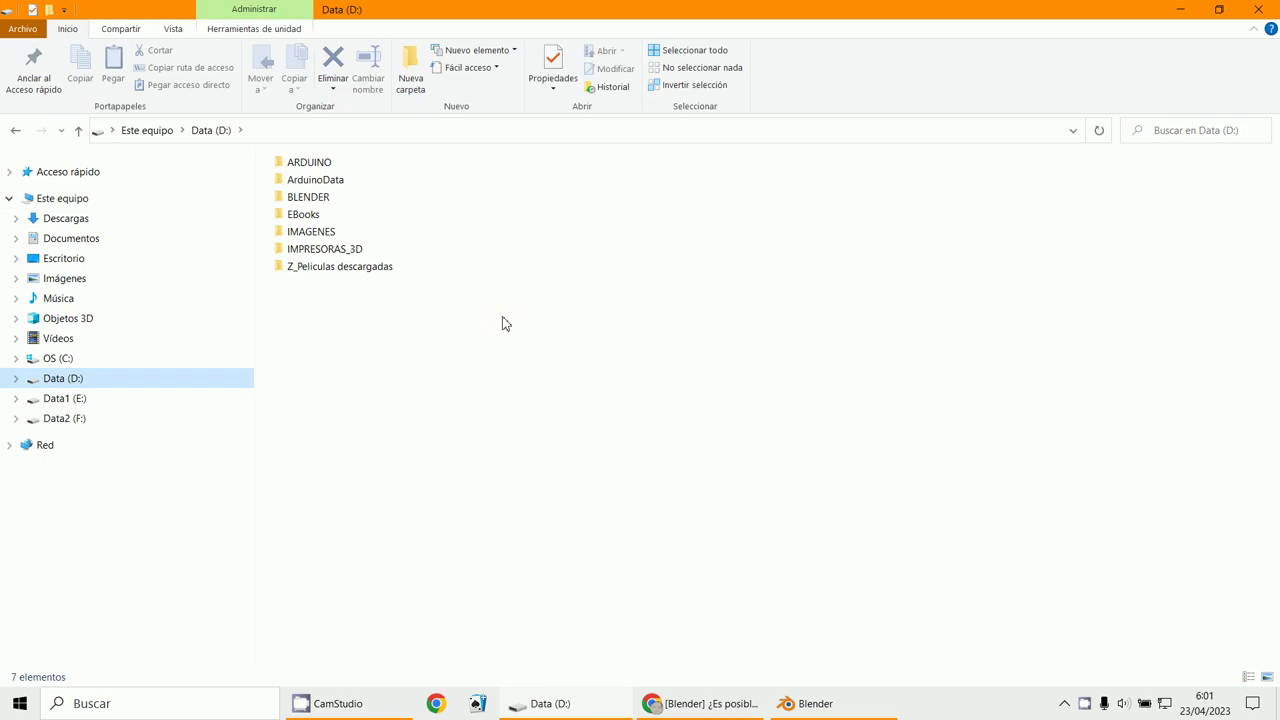
double_click(322, 199)
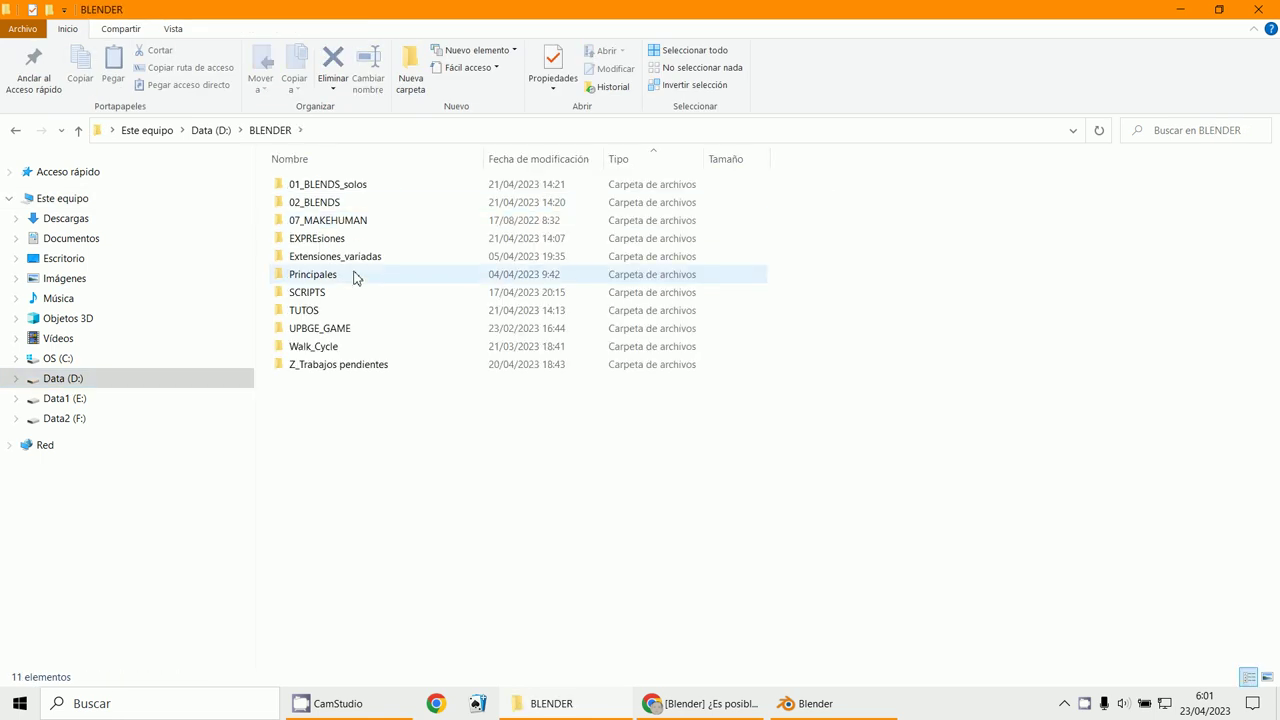
double_click(316, 274)
double_click(343, 204)
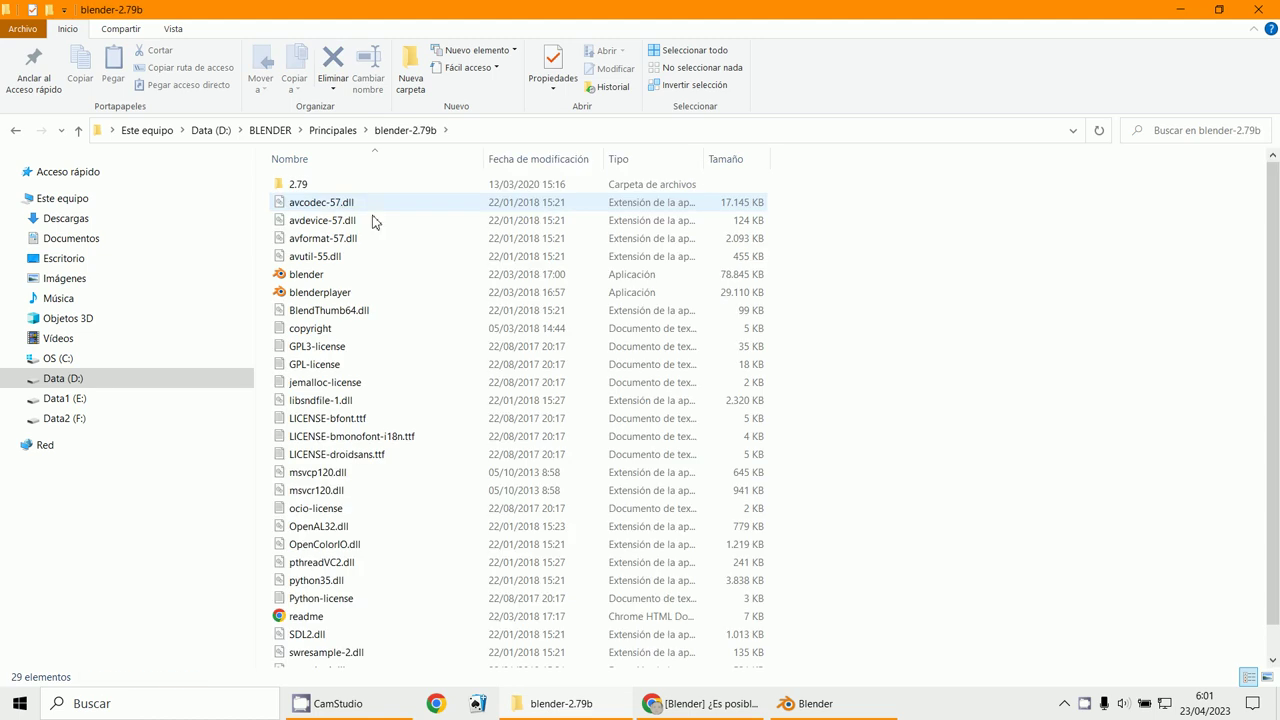
double_click(306, 274)
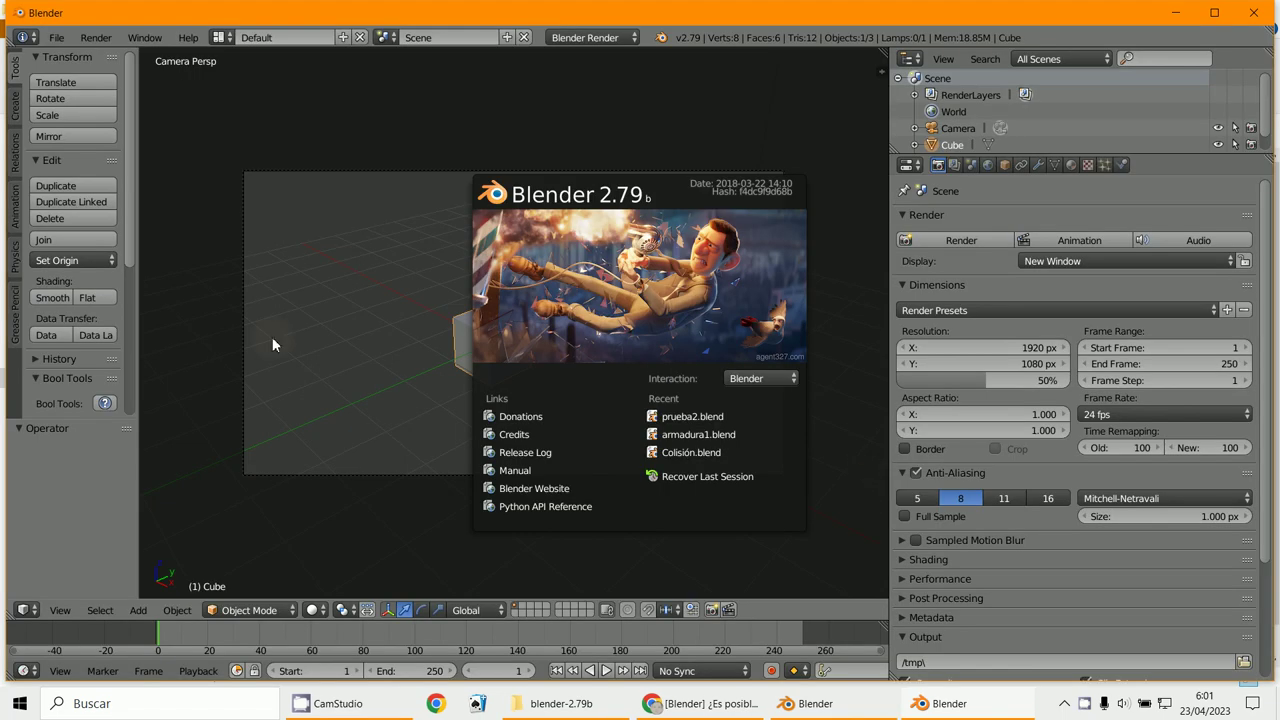
Step: Dismiss the splash screen and add a new material to the cube
click(272, 337)
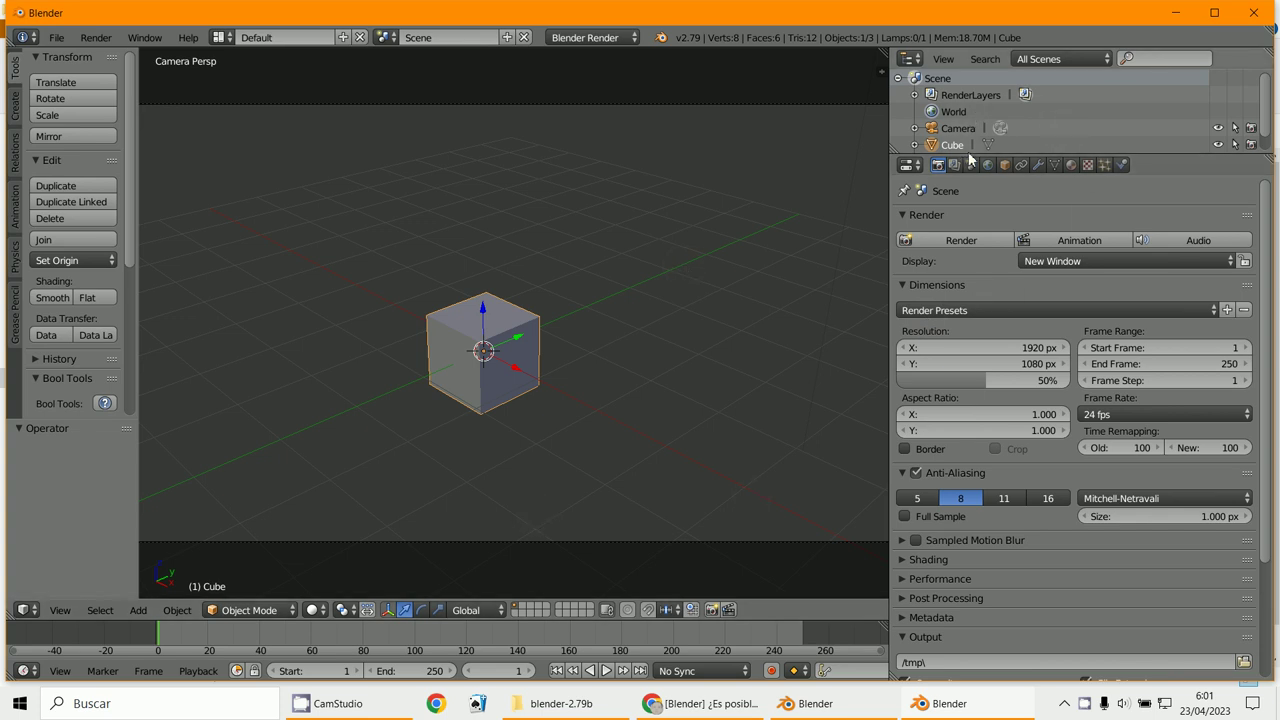
click(1070, 165)
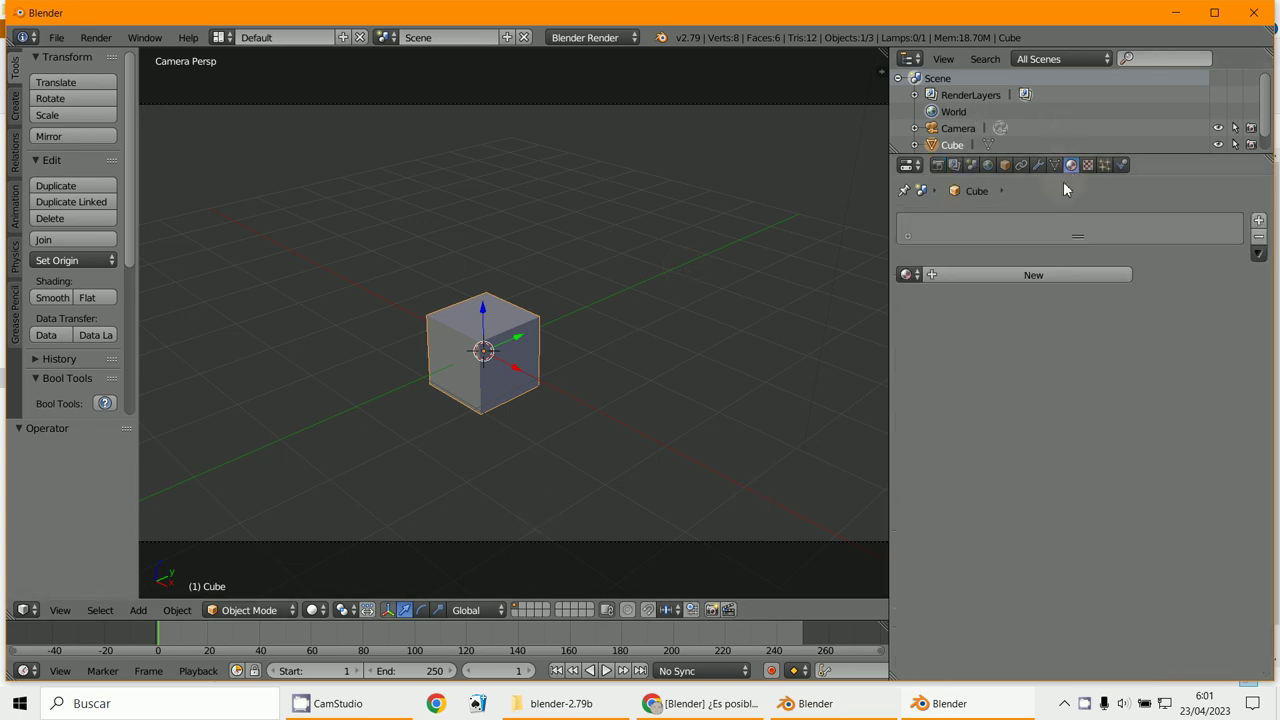
click(1017, 273)
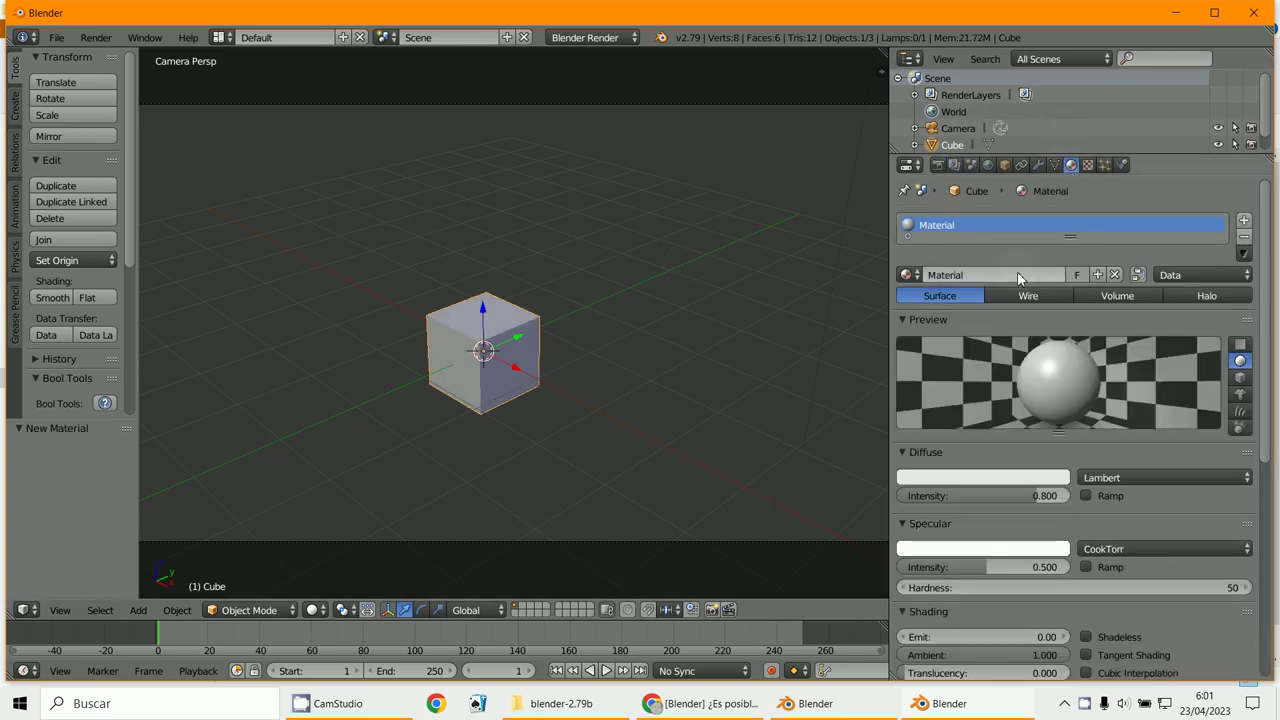
Step: Add a new texture to the cube's material and set its type to Marble
click(1089, 165)
click(1059, 344)
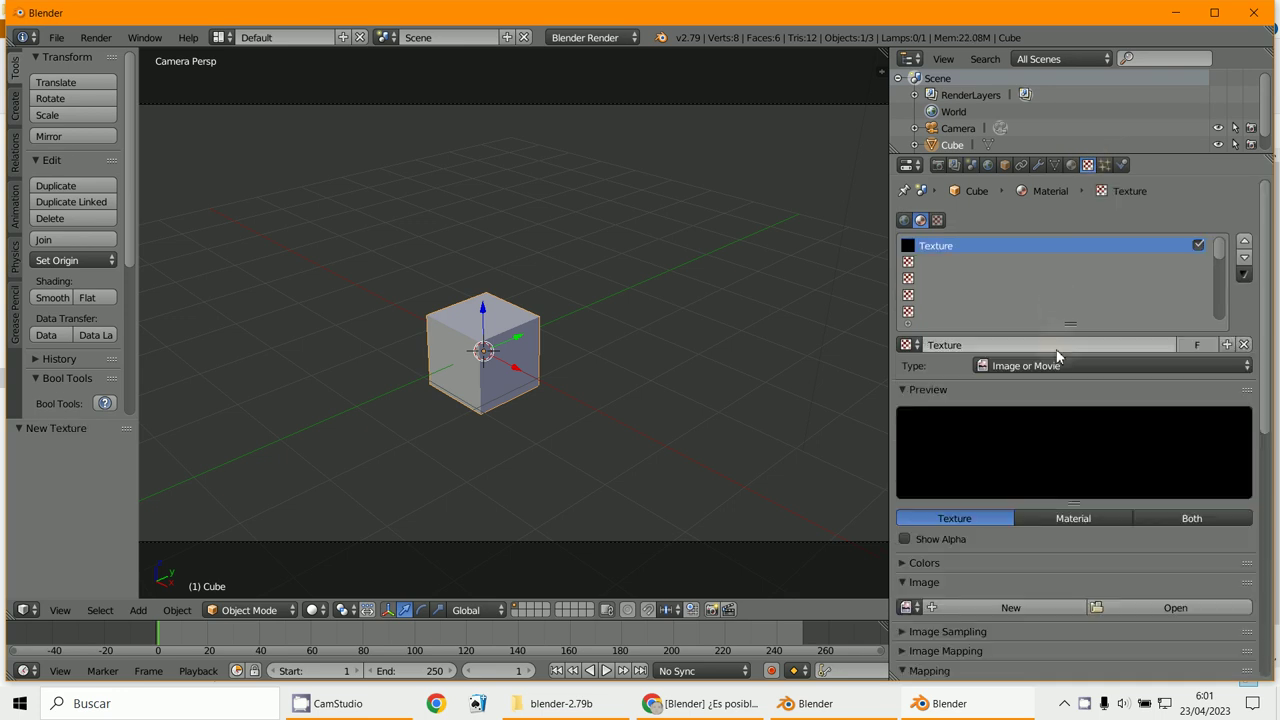
scroll(1040, 595, down, 3)
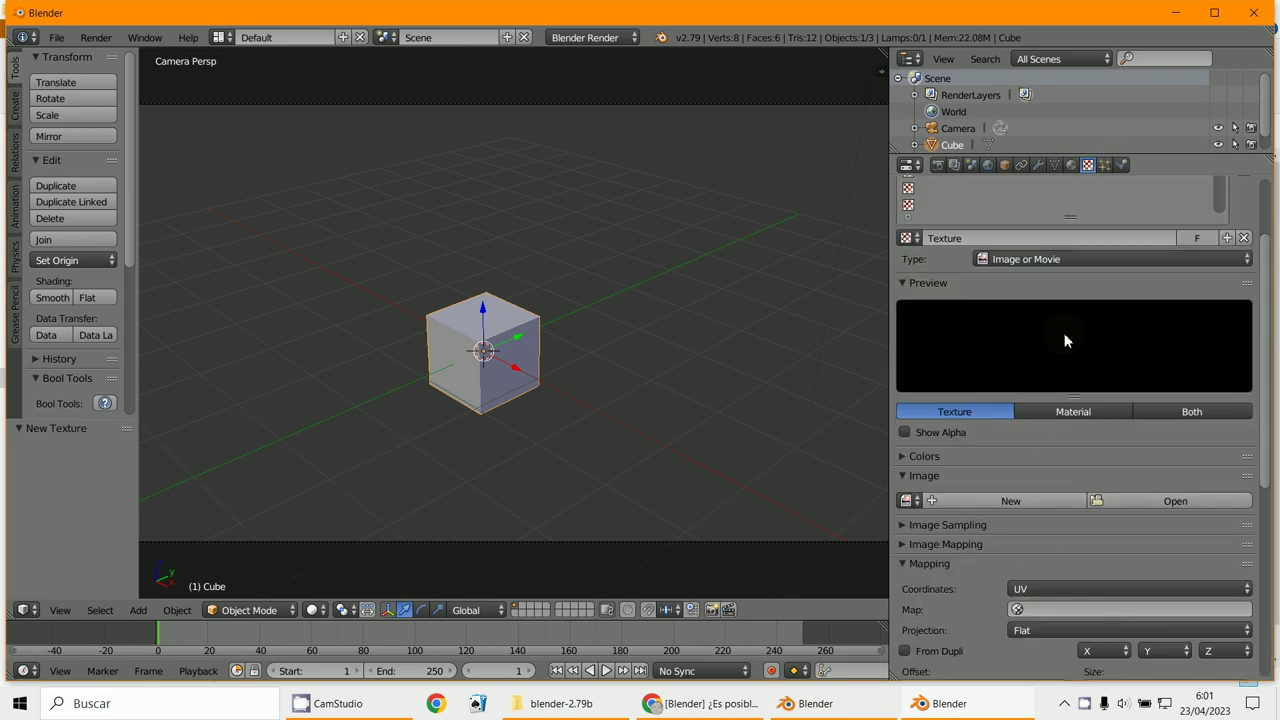
click(1042, 259)
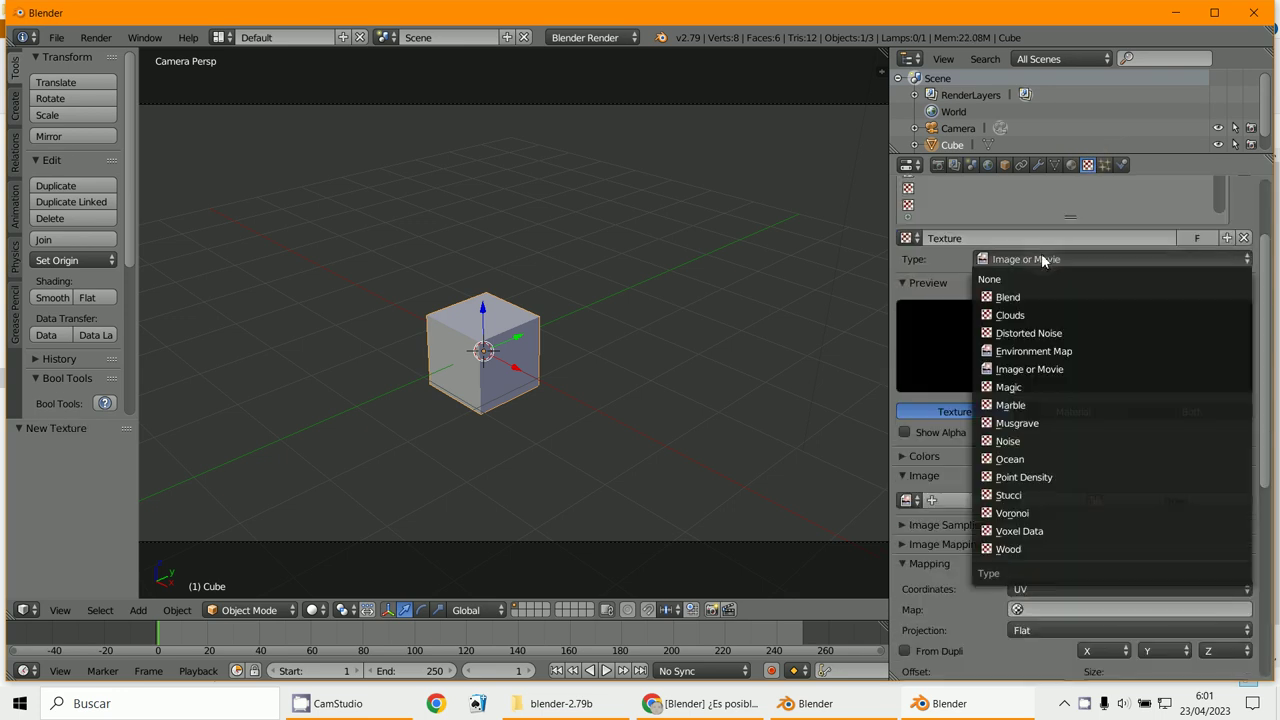
click(1012, 405)
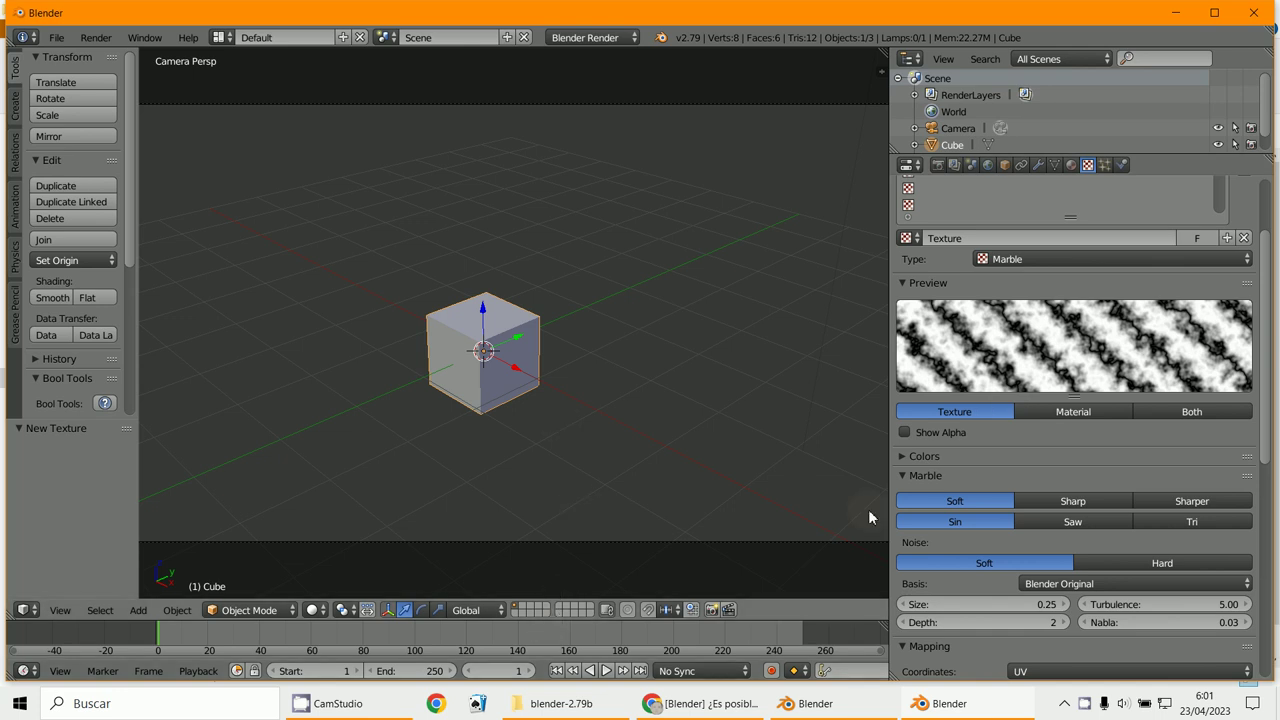
Step: Review the cube's material with its marble texture and set the viewport shading to Rendered
click(1071, 166)
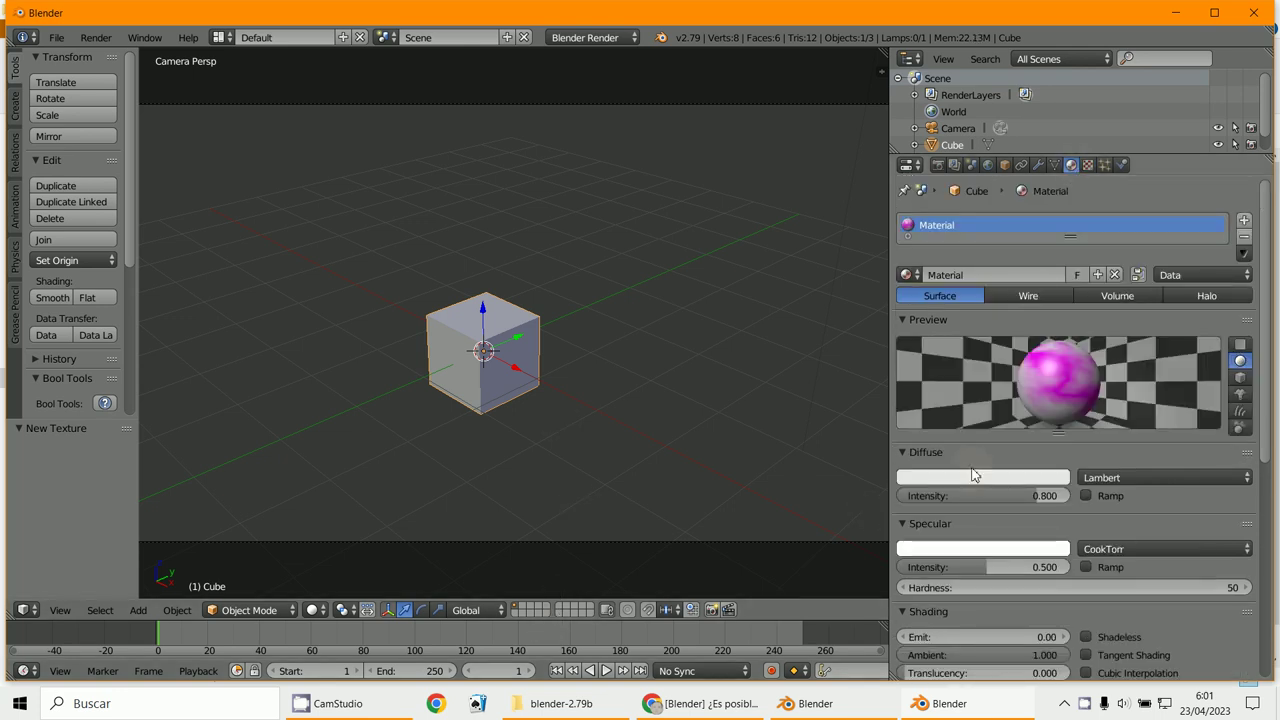
scroll(961, 497, down, 9)
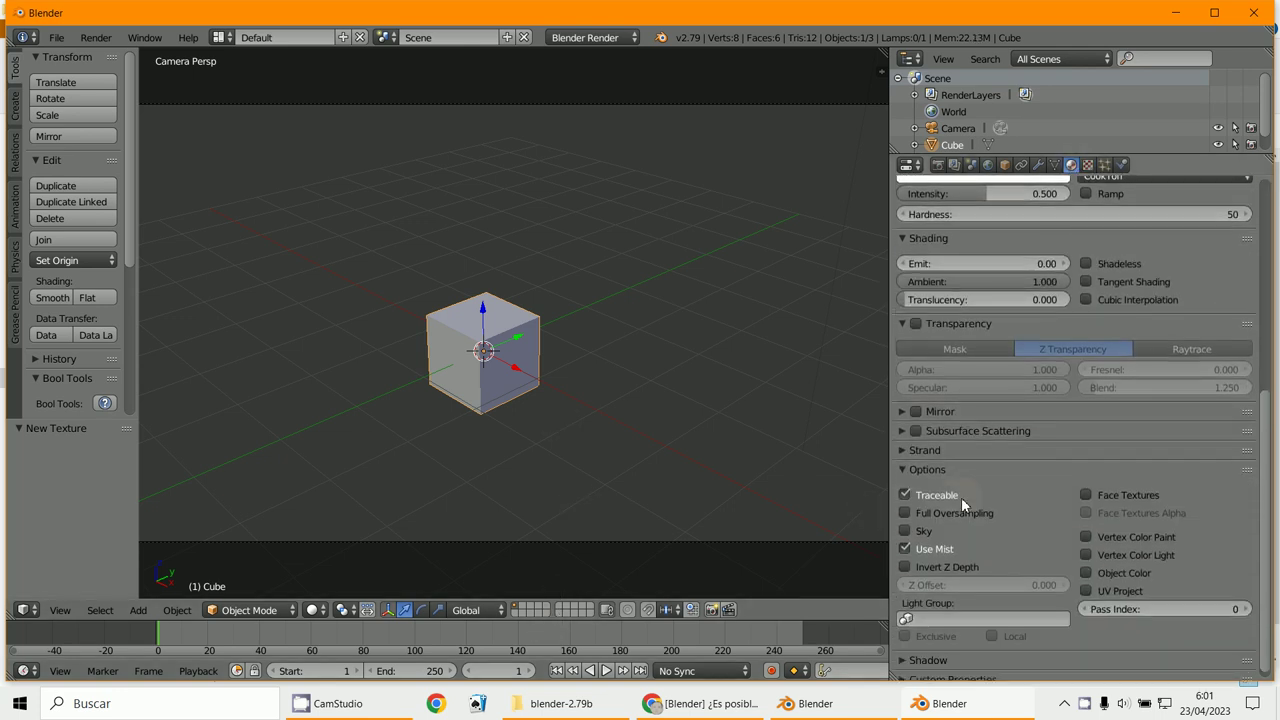
scroll(961, 497, up, 3)
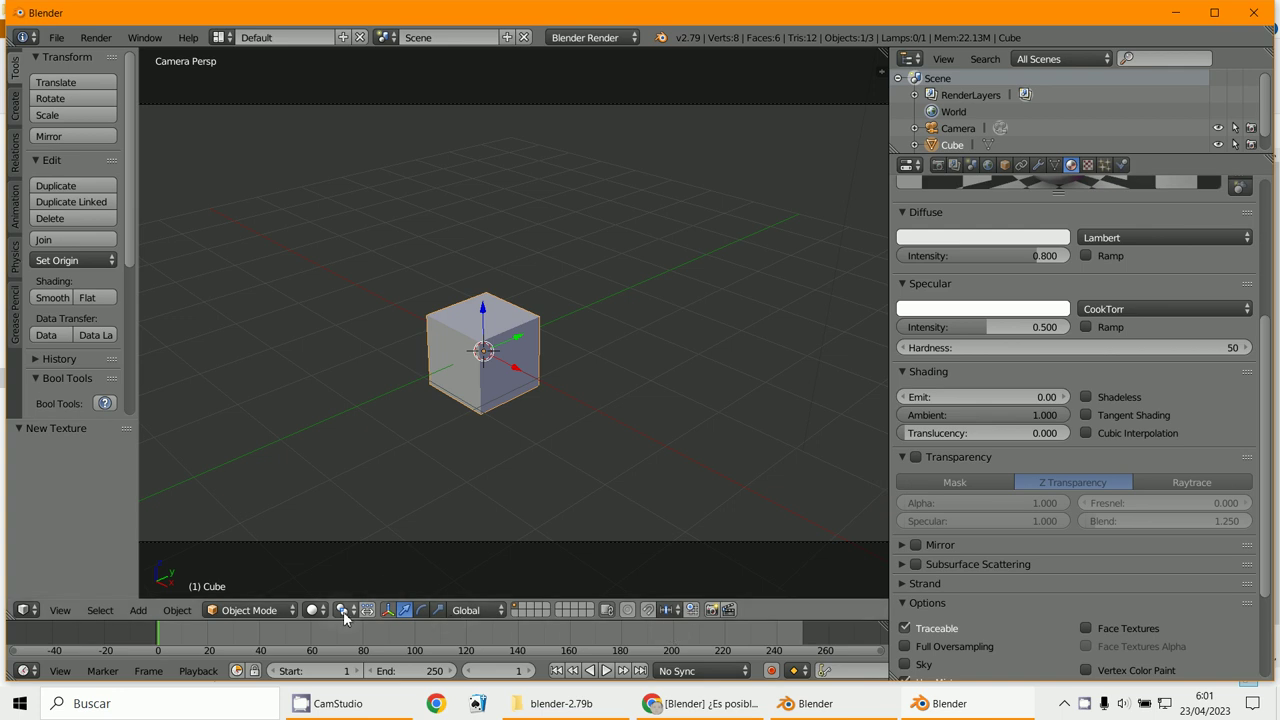
click(312, 610)
click(362, 499)
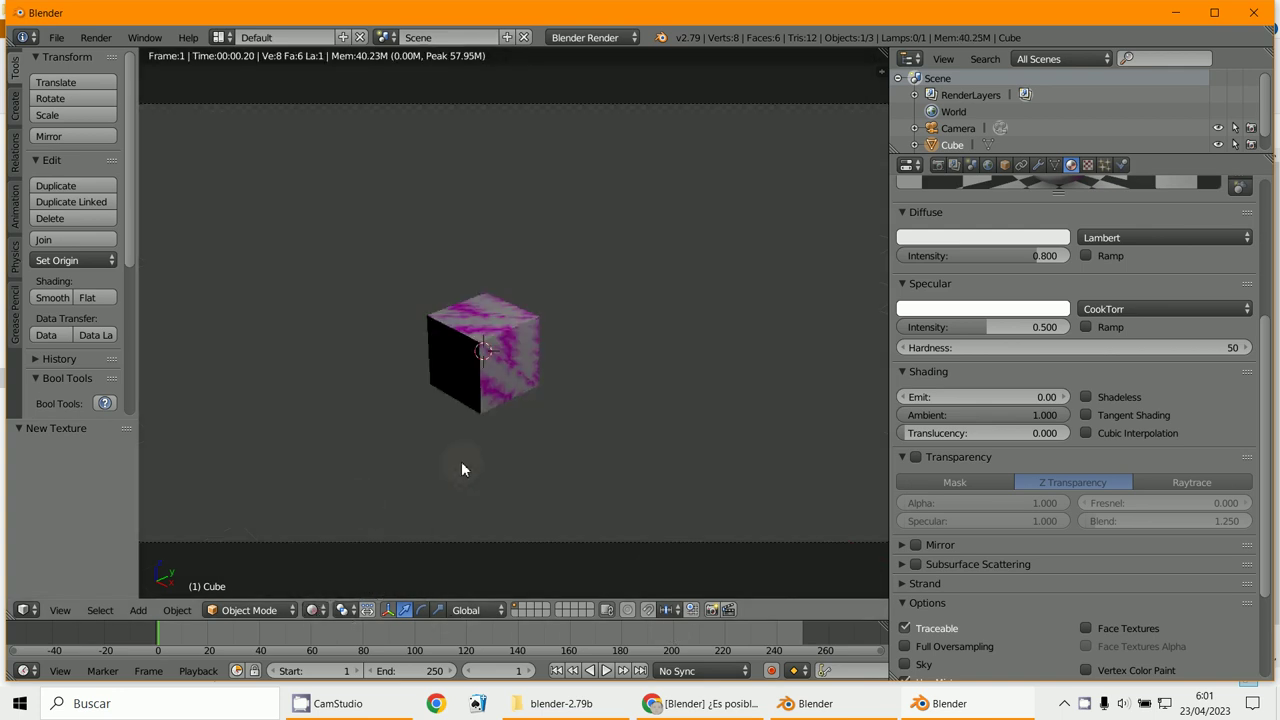
scroll(485, 424, up, 5)
Step: Examine the material's preview, diffuse, specular, shading, transparency and options settings
scroll(1034, 423, down, 2)
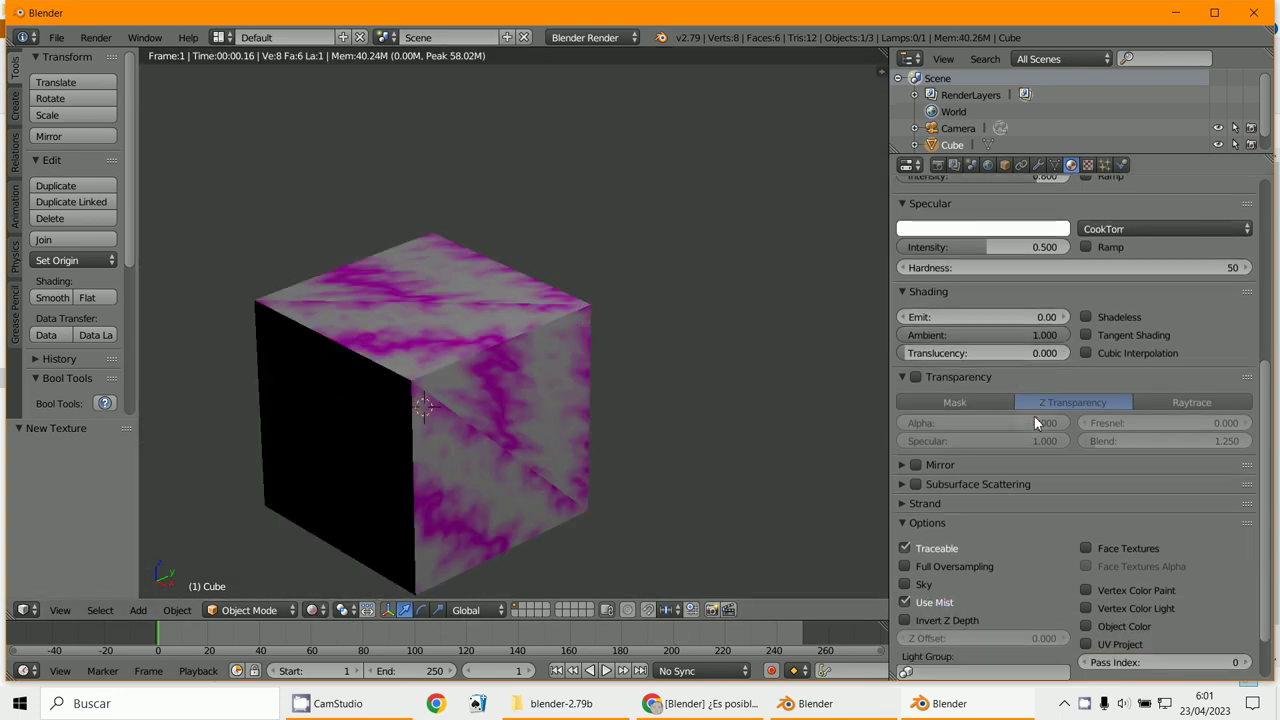
scroll(1034, 415, down, 2)
scroll(1042, 390, up, 8)
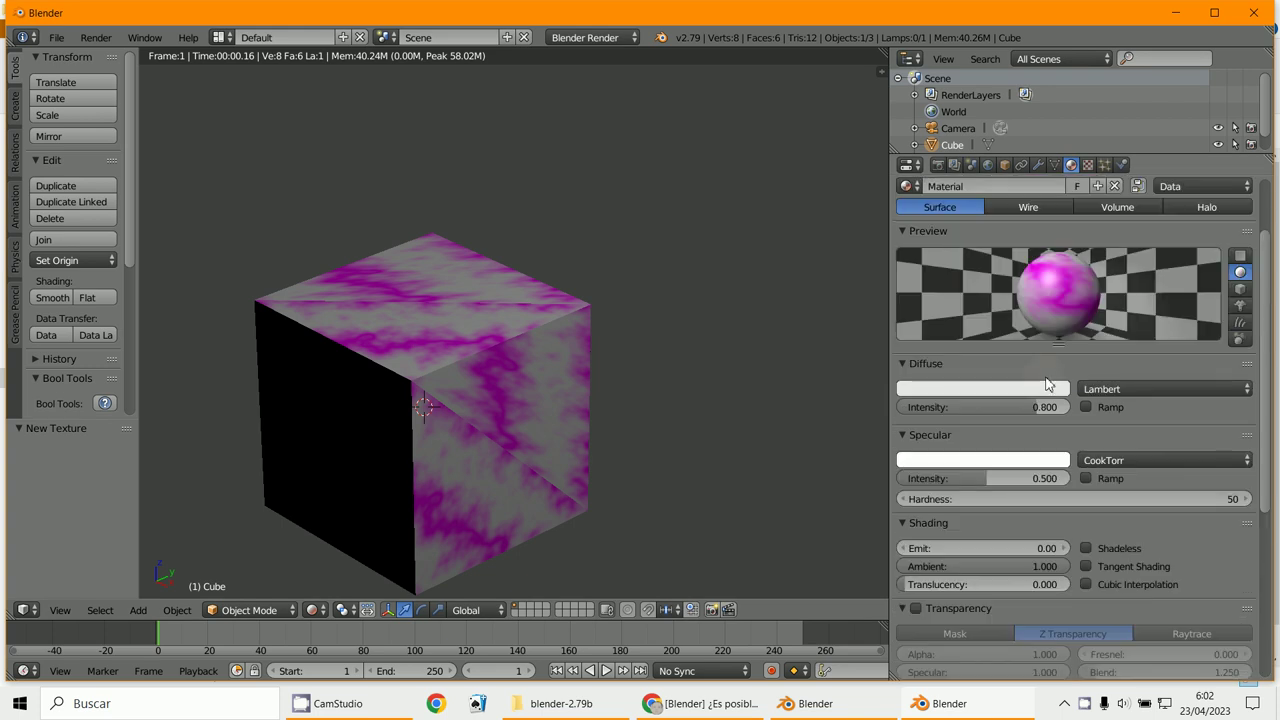
scroll(969, 416, down, 2)
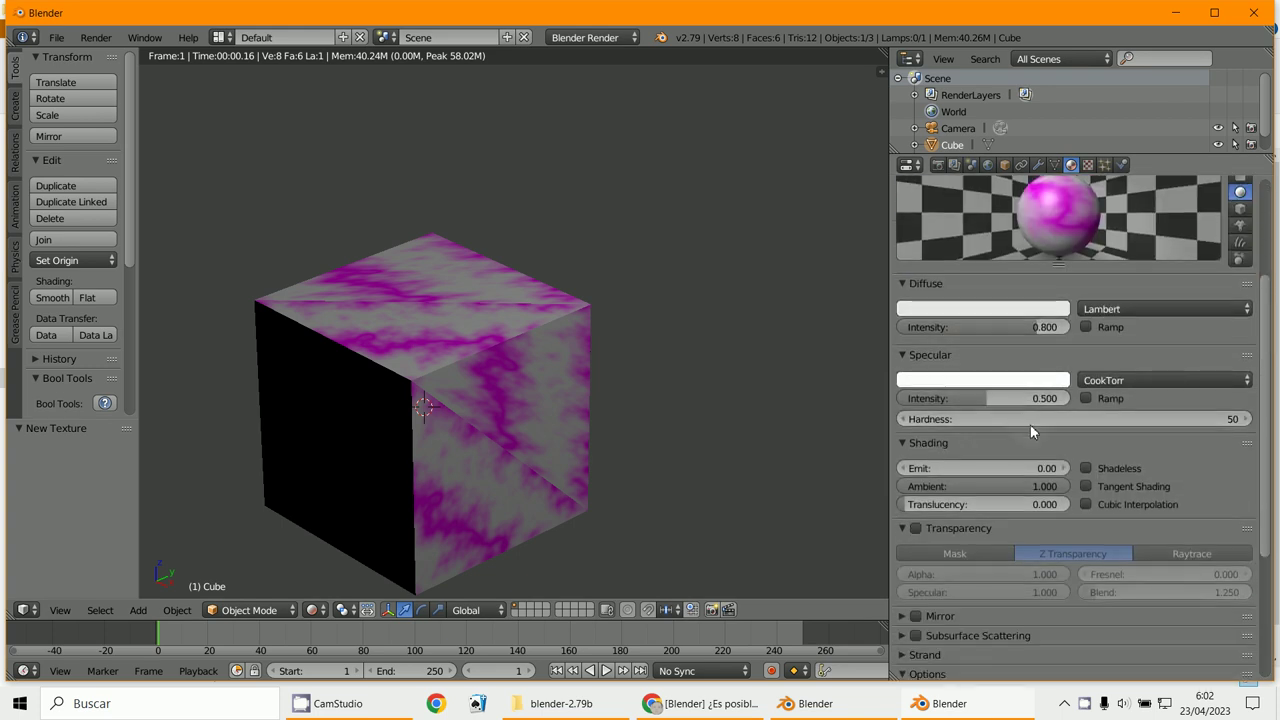
scroll(960, 375, down, 3)
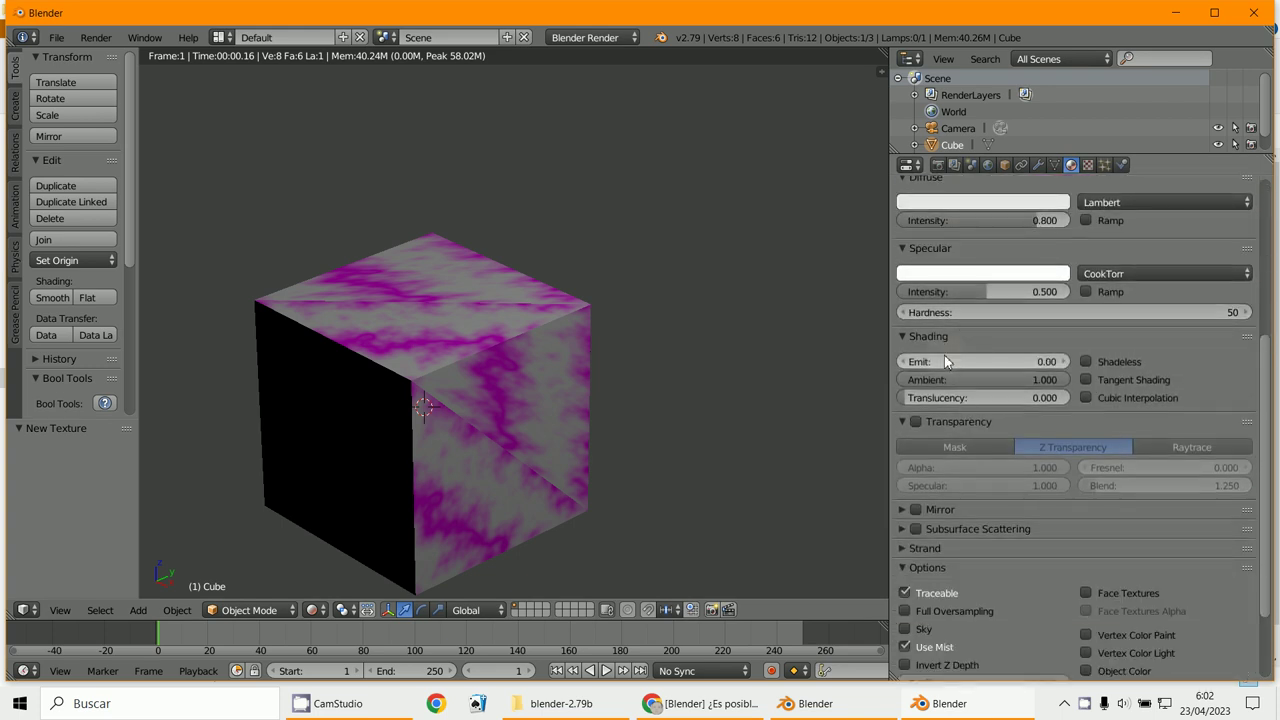
scroll(1008, 504, down, 3)
scroll(1008, 504, up, 3)
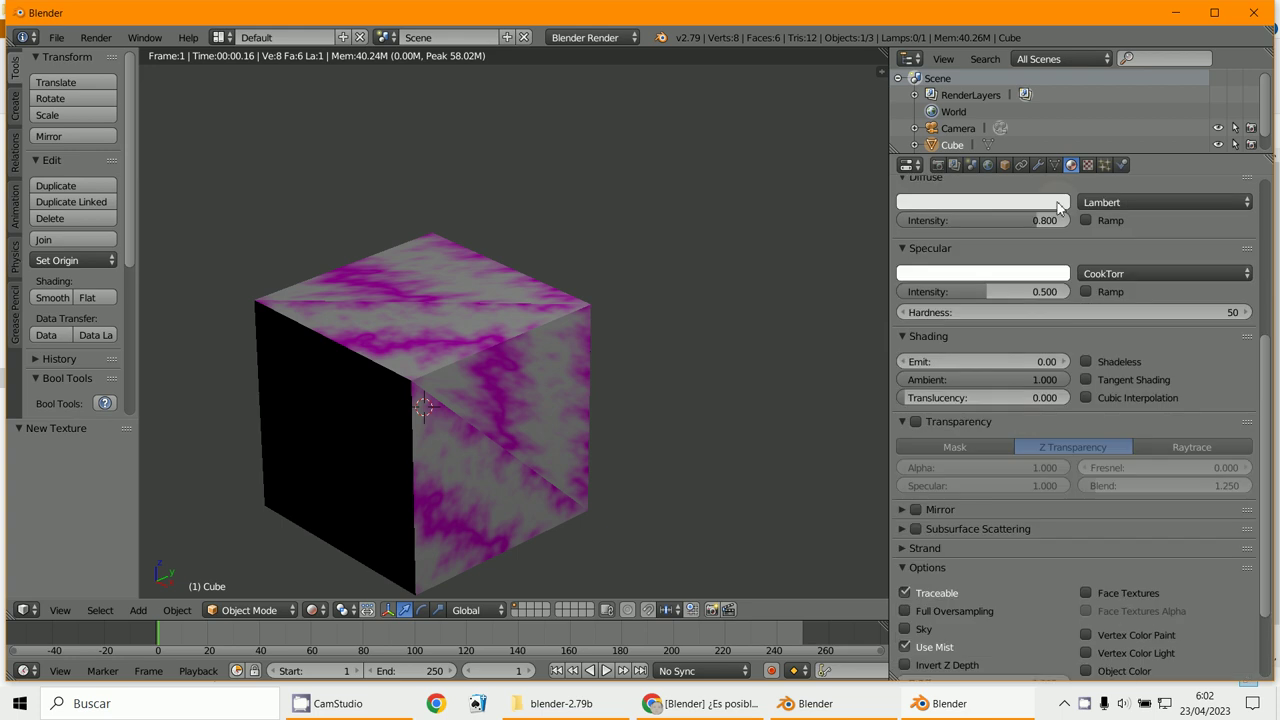
Step: Set the marble texture's pattern to Sharp and check it in the texture preview
click(1088, 165)
scroll(1040, 395, down, 5)
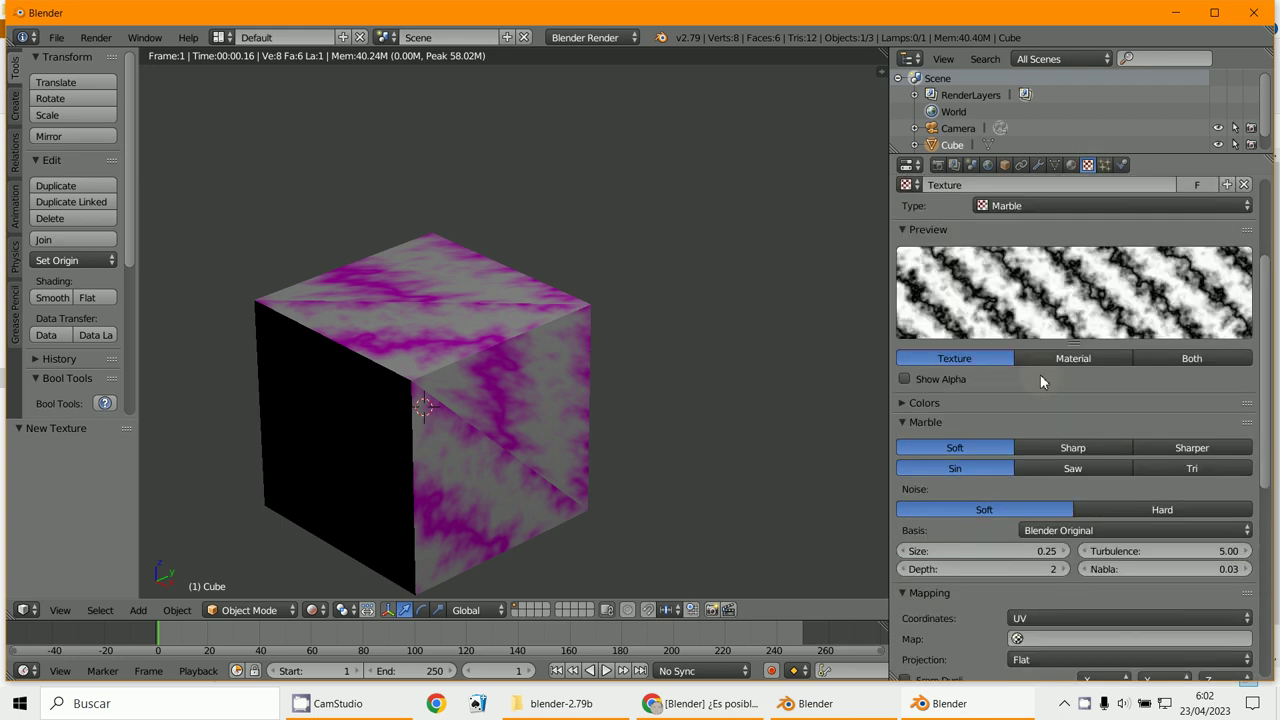
scroll(1038, 400, down, 2)
click(1084, 262)
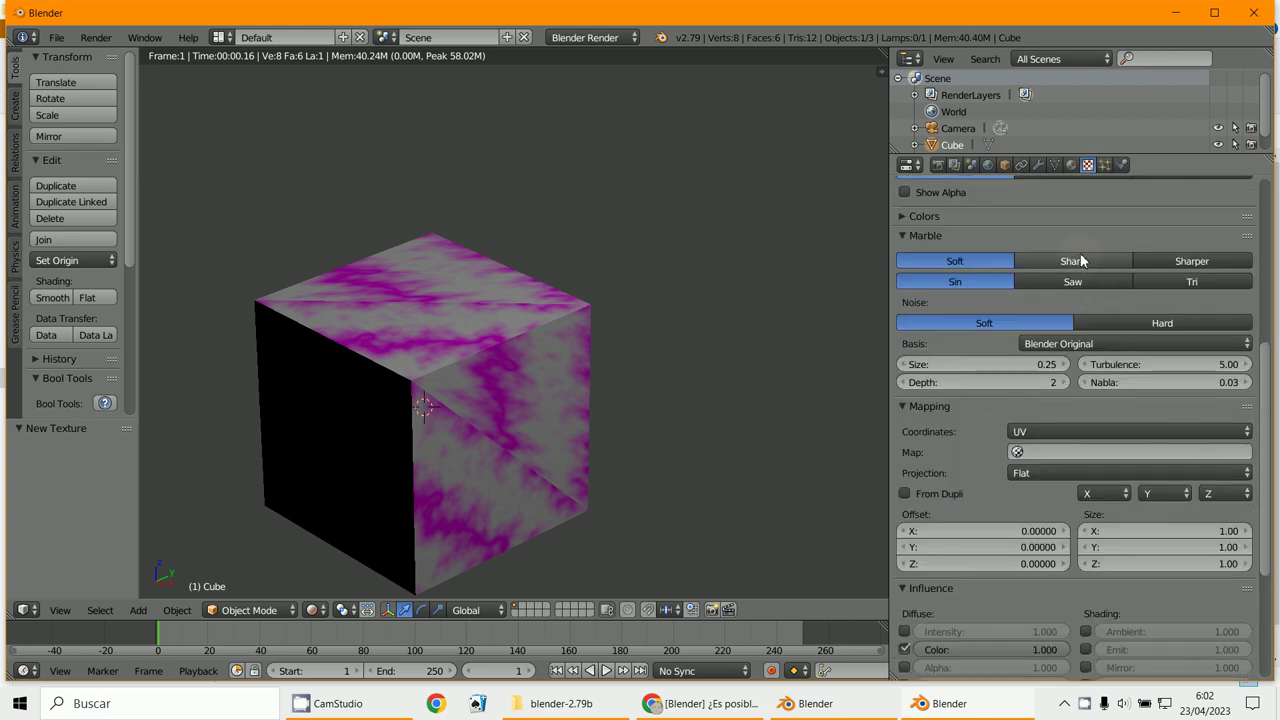
scroll(1090, 278, up, 6)
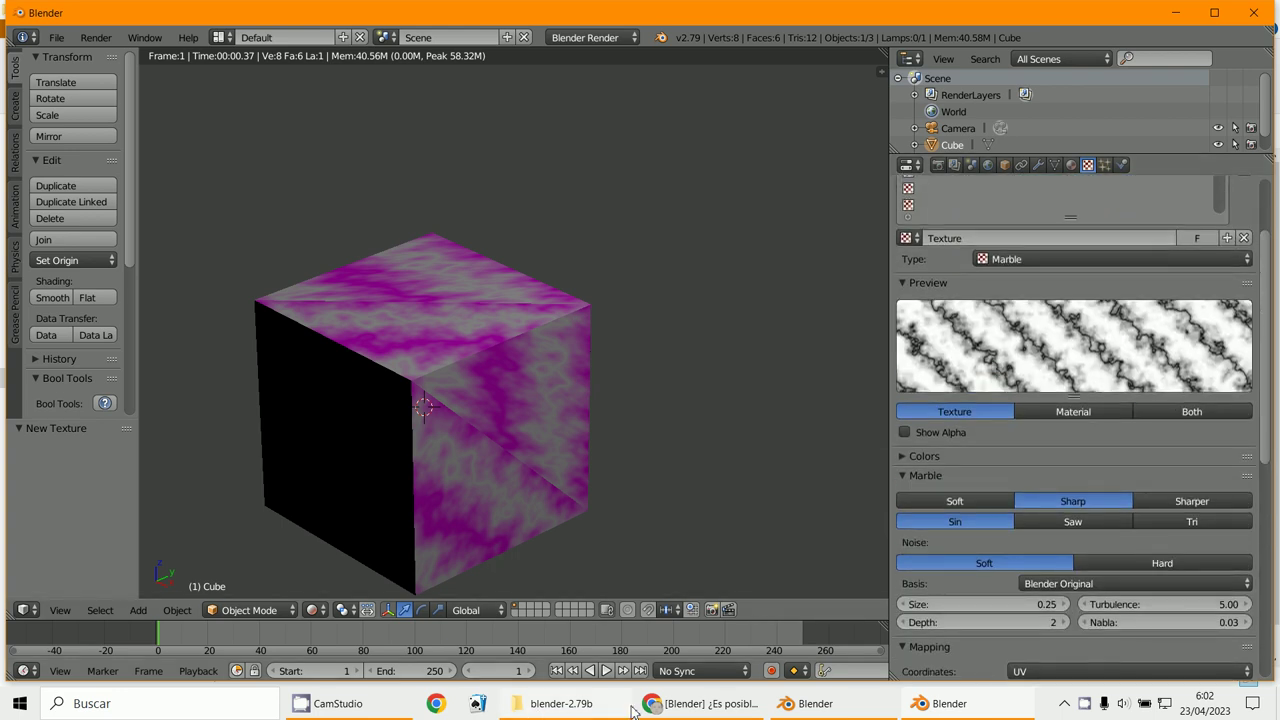
Step: Switch to the foro3d reply draft in Chrome and clear the text selection in the quoted message
click(685, 707)
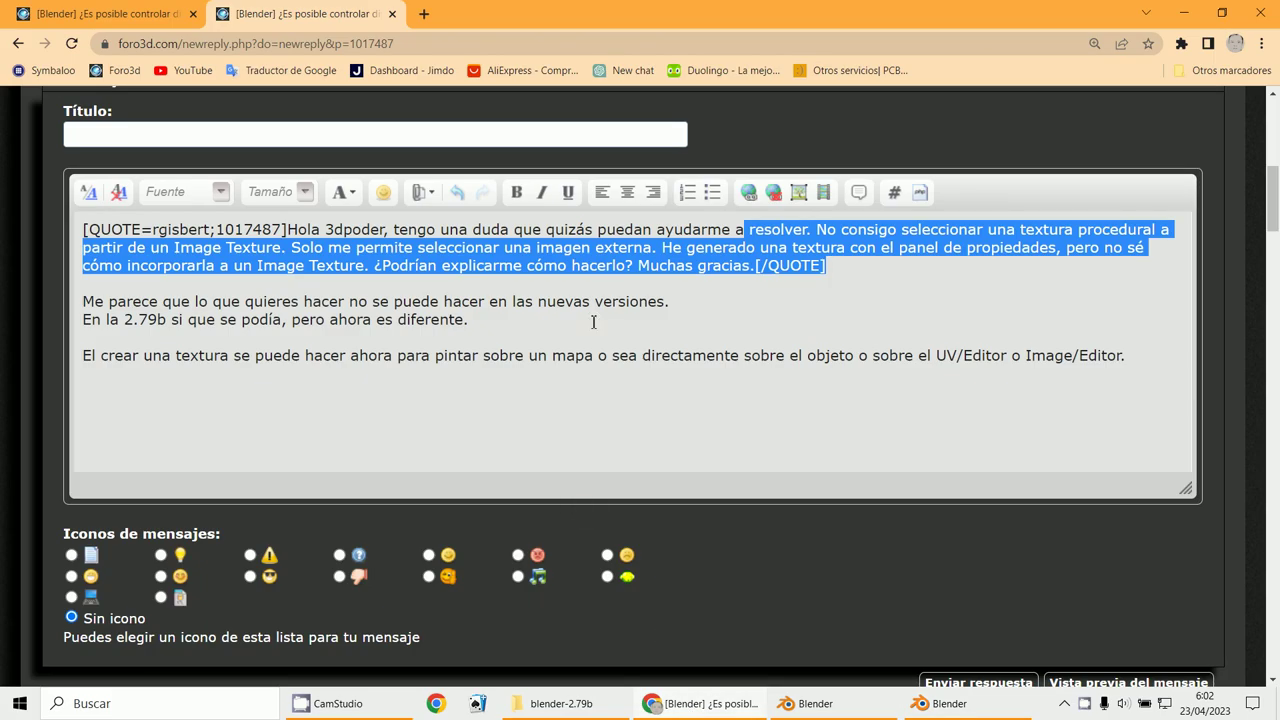
click(490, 322)
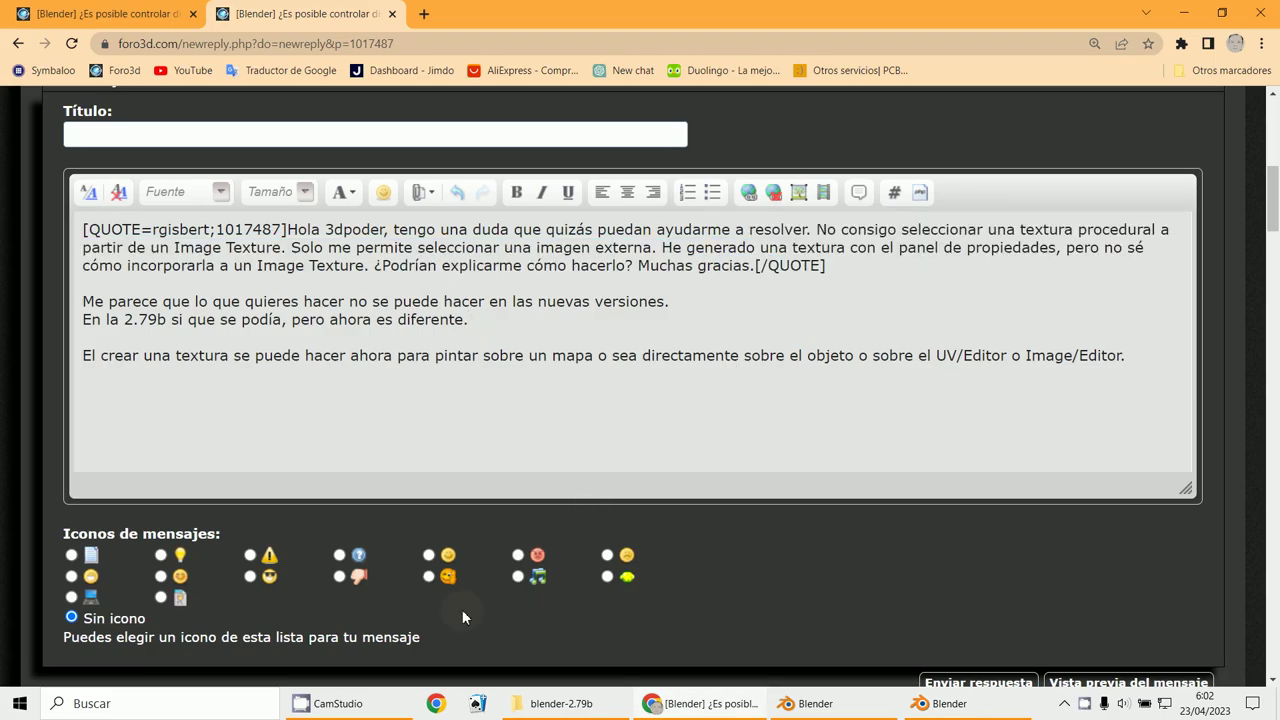
click(311, 705)
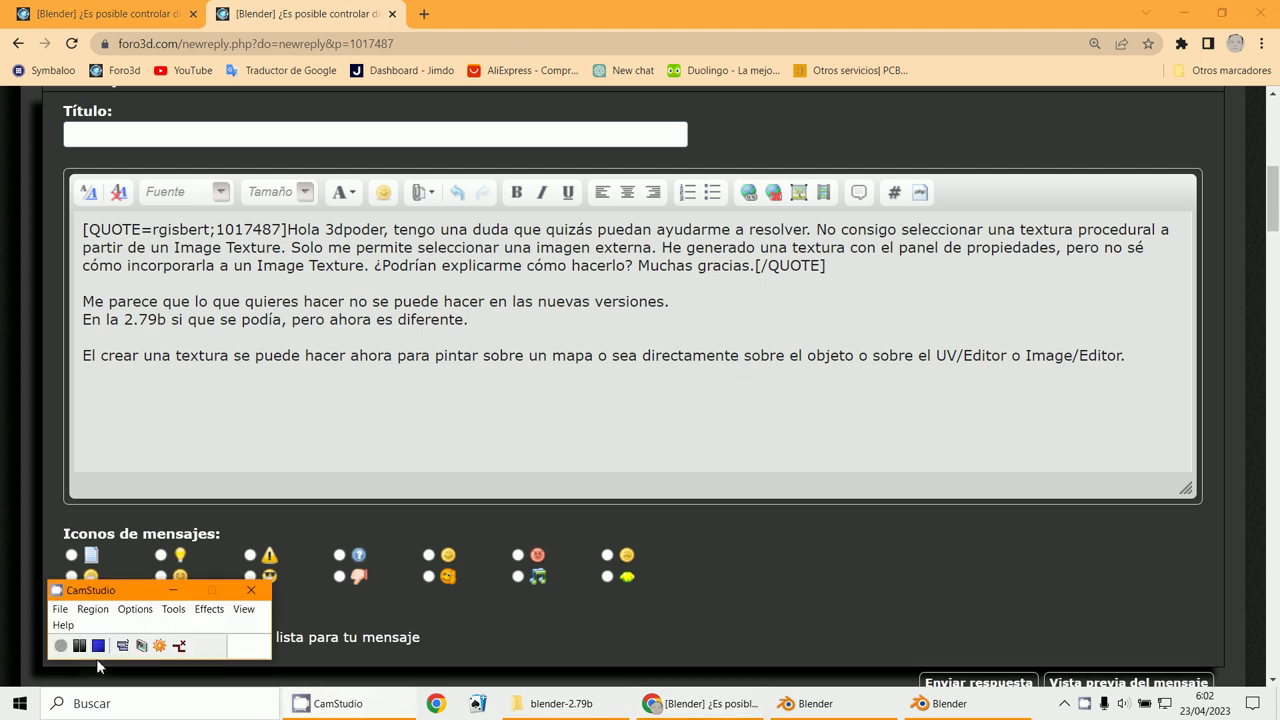